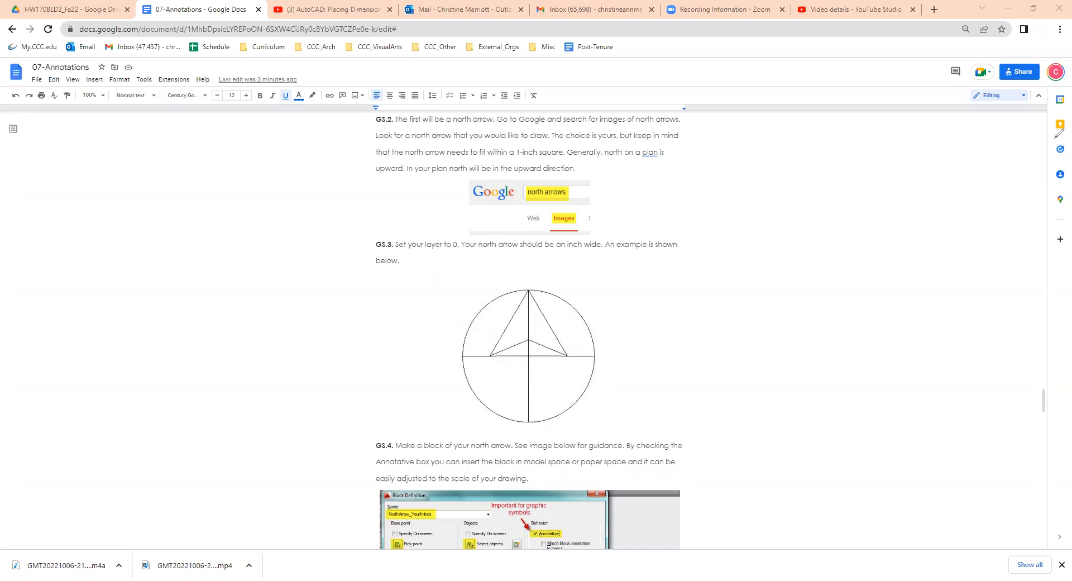
Step: Switch from the assignment document to the small house drawing in AutoCAD
{"action": "key", "text": "alt+Tab"}
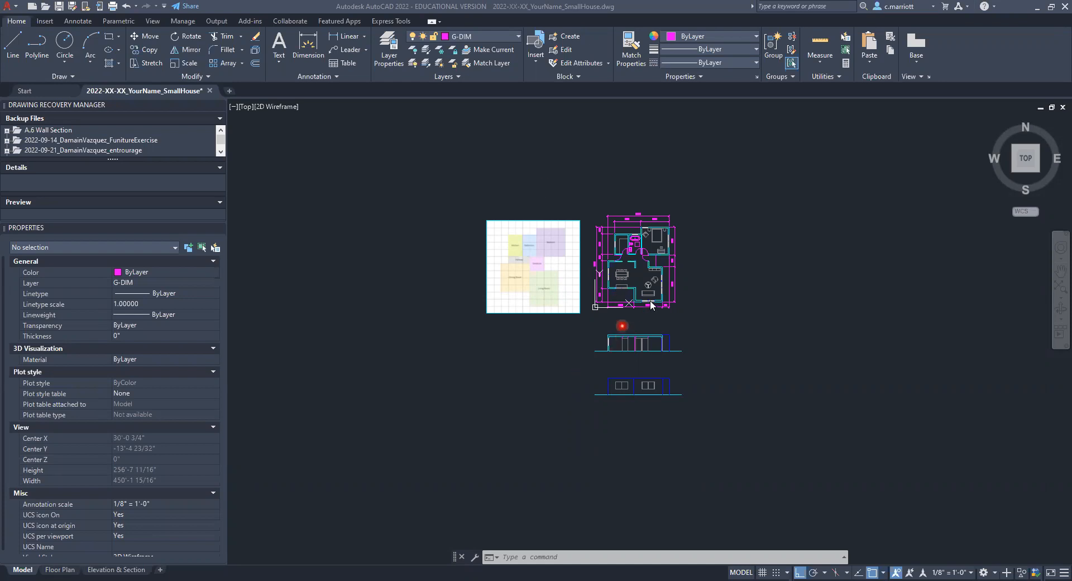
{"action": "scroll", "coordinate": [651, 304], "scroll_direction": "up", "scroll_amount": 4}
{"action": "scroll", "coordinate": [675, 306], "scroll_direction": "up", "scroll_amount": 2}
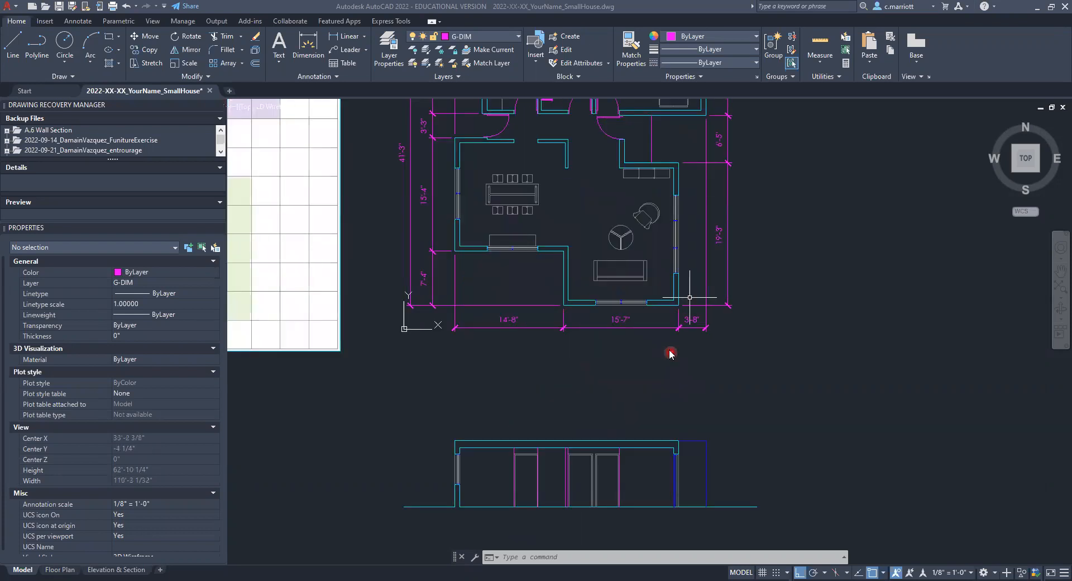
{"action": "scroll", "coordinate": [627, 353], "scroll_direction": "down", "scroll_amount": 2}
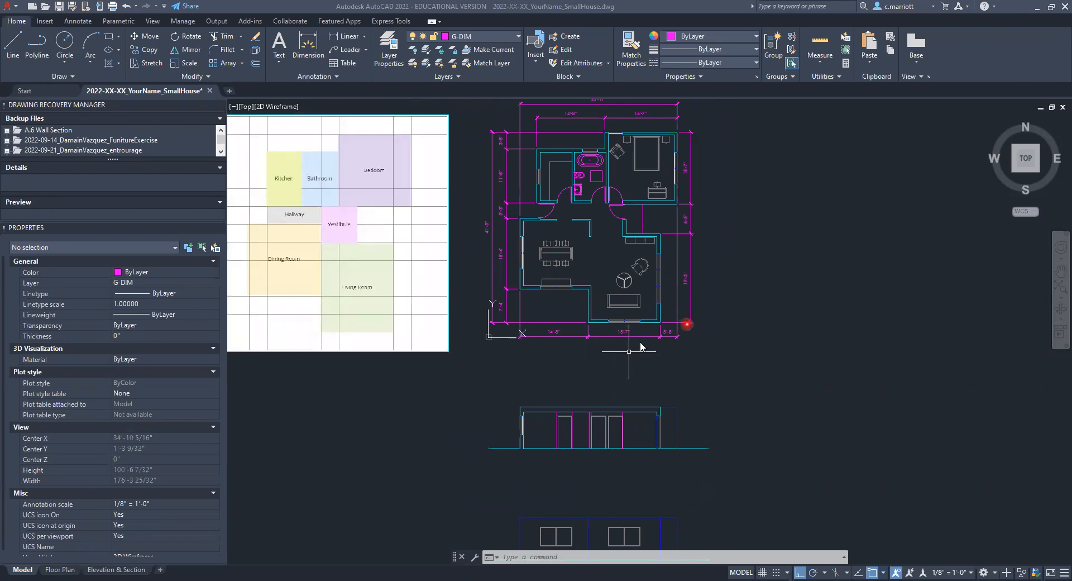
Step: Draw a circle with a 0.5-inch radius in model space, in the recessed corner outside the floor plan
{"action": "scroll", "coordinate": [638, 342], "scroll_direction": "up", "scroll_amount": 4}
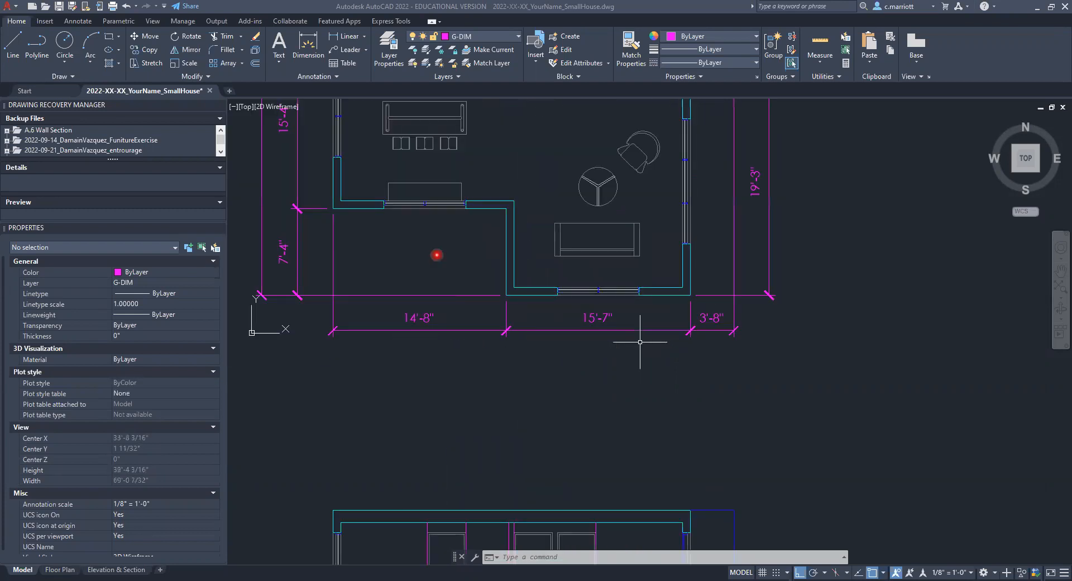
{"action": "scroll", "coordinate": [439, 252], "scroll_direction": "up", "scroll_amount": 2}
{"action": "scroll", "coordinate": [461, 270], "scroll_direction": "up", "scroll_amount": 4}
{"action": "type", "text": "CIRCLE"}
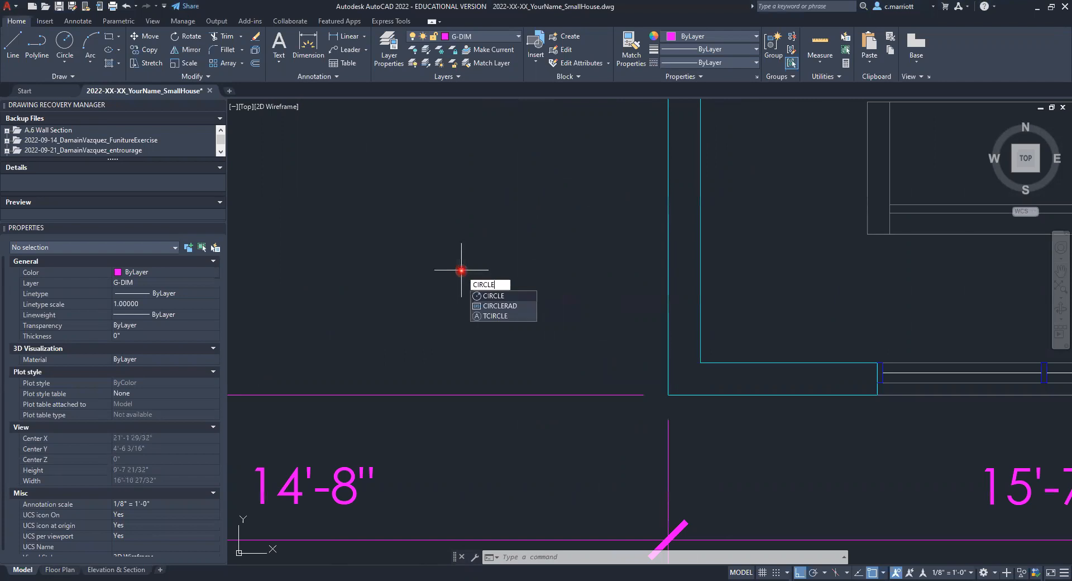
{"action": "key", "text": "Return"}
{"action": "left_click", "coordinate": [460, 264]}
{"action": "type", "text": ".5"}
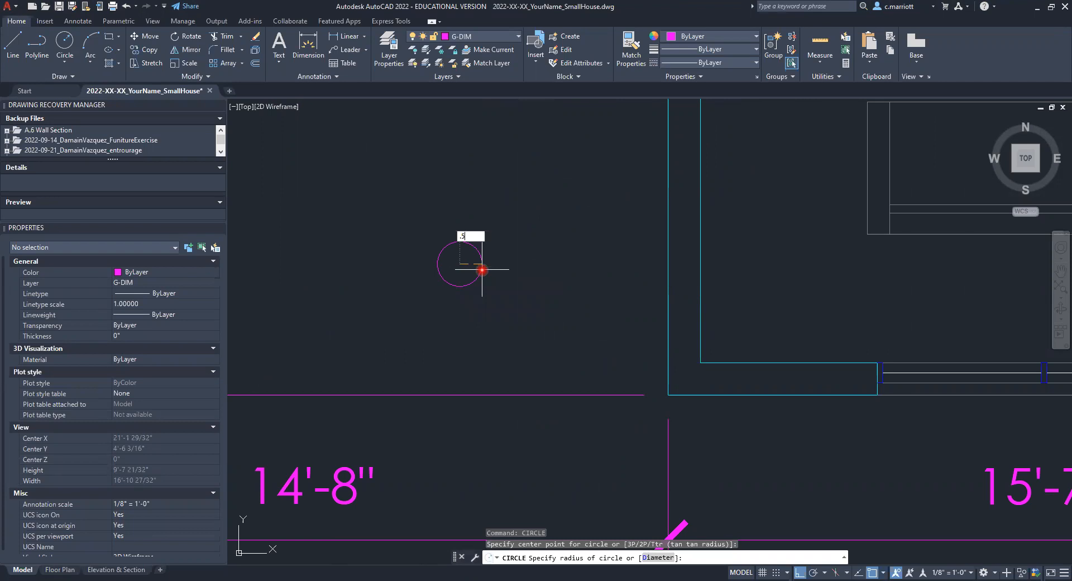
{"action": "key", "text": "Return"}
Step: Delete the small circle beside the floor plan in model space
{"action": "scroll", "coordinate": [480, 274], "scroll_direction": "down", "scroll_amount": 7}
{"action": "scroll", "coordinate": [483, 296], "scroll_direction": "up", "scroll_amount": 3}
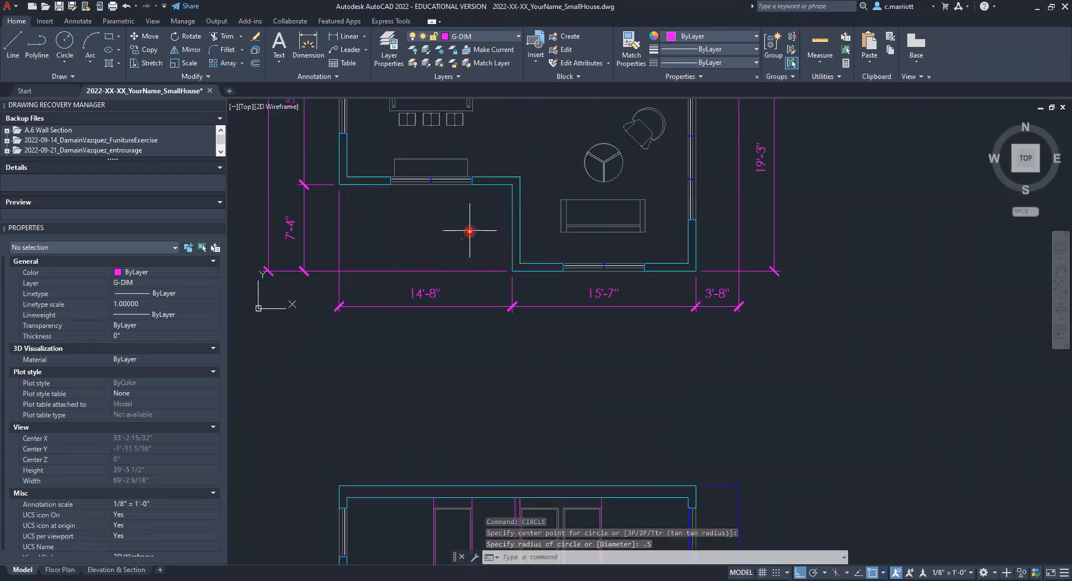
{"action": "key", "text": "Delete"}
{"action": "key", "text": "Escape"}
{"action": "key", "text": "Escape"}
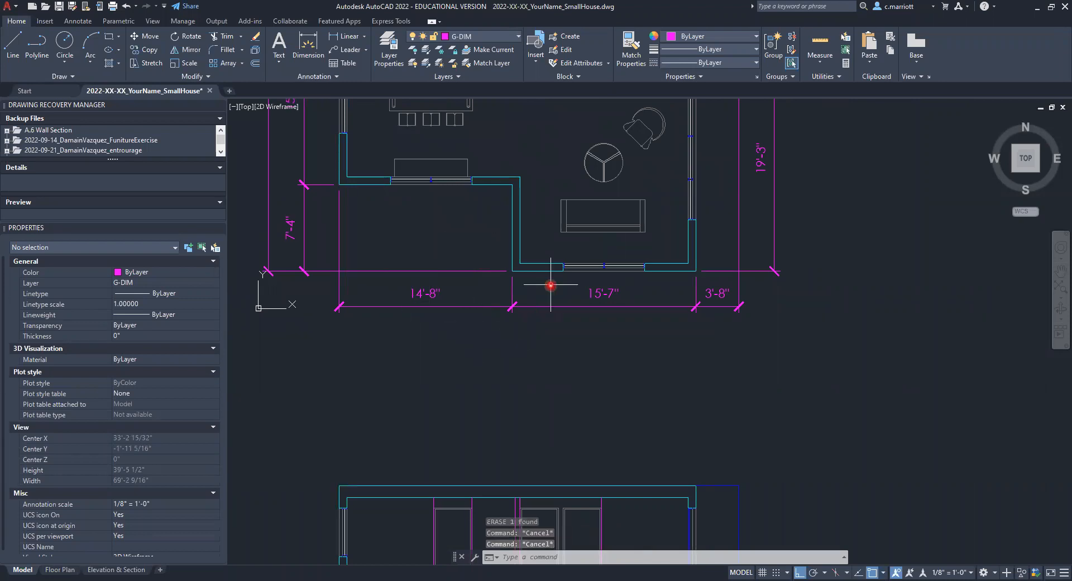
Step: Open the Floor Plan layout at the empty area between the viewport and the title text
{"action": "left_click", "coordinate": [58, 569]}
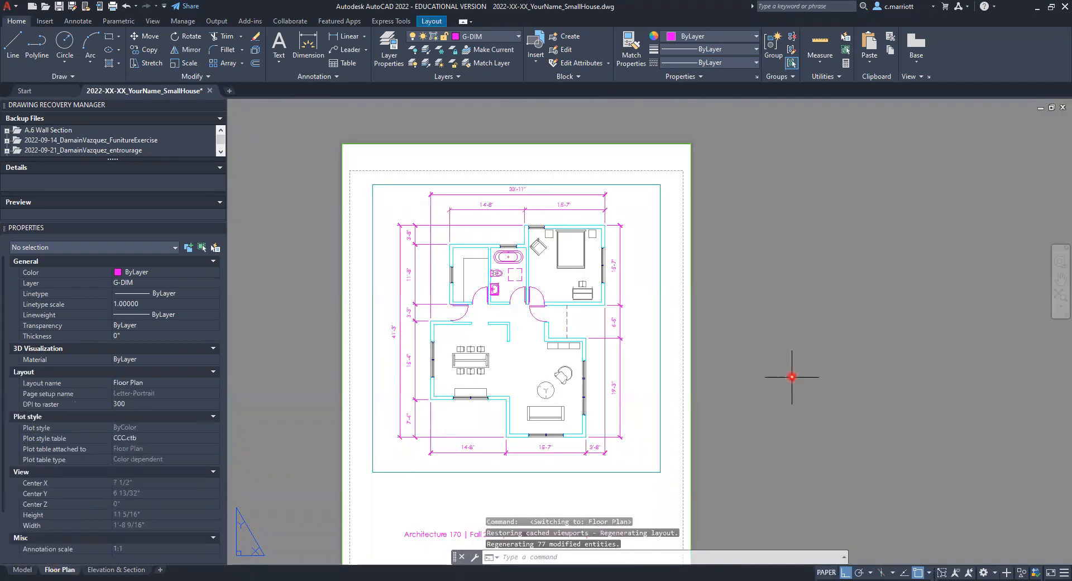
{"action": "scroll", "coordinate": [720, 402], "scroll_direction": "up", "scroll_amount": 5}
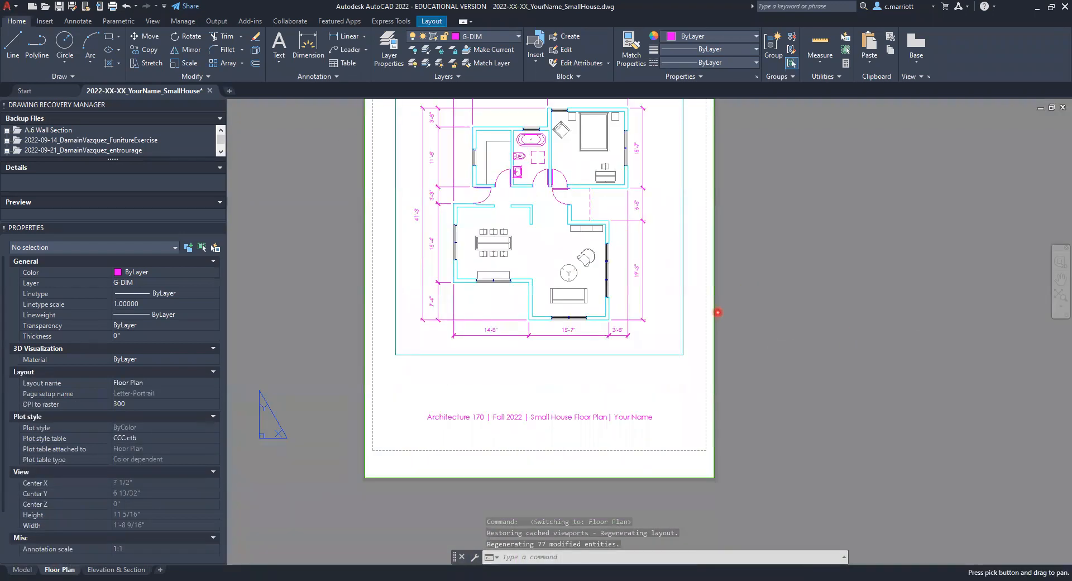
{"action": "middle_click_drag", "start_coordinate": [814, 311], "coordinate": [424, 521]}
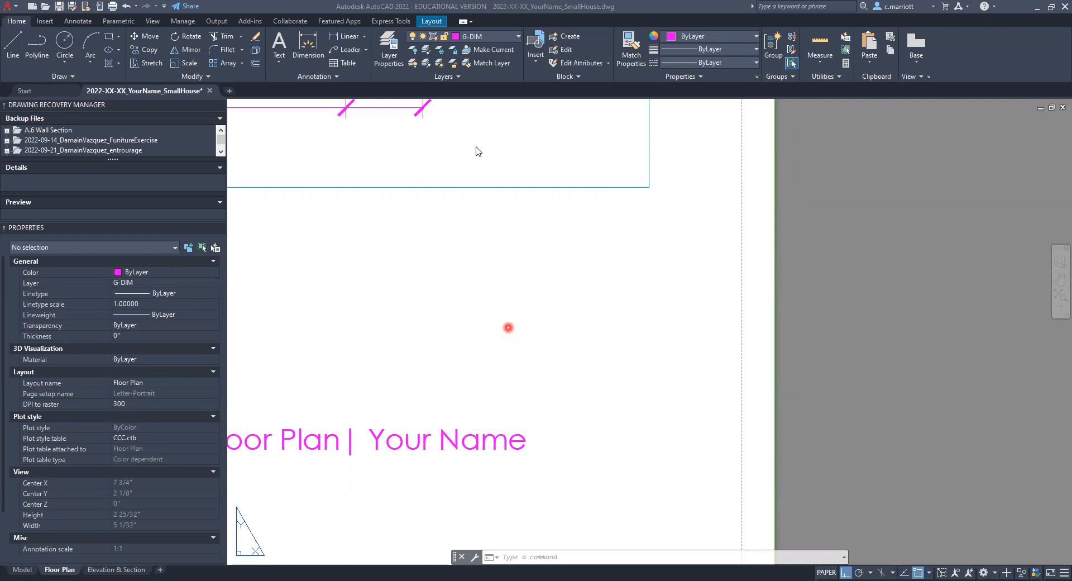
Step: Make layer 0 current and draw a 1-inch-diameter circle with horizontal and vertical centre lines below the viewport
{"action": "left_click", "coordinate": [517, 38]}
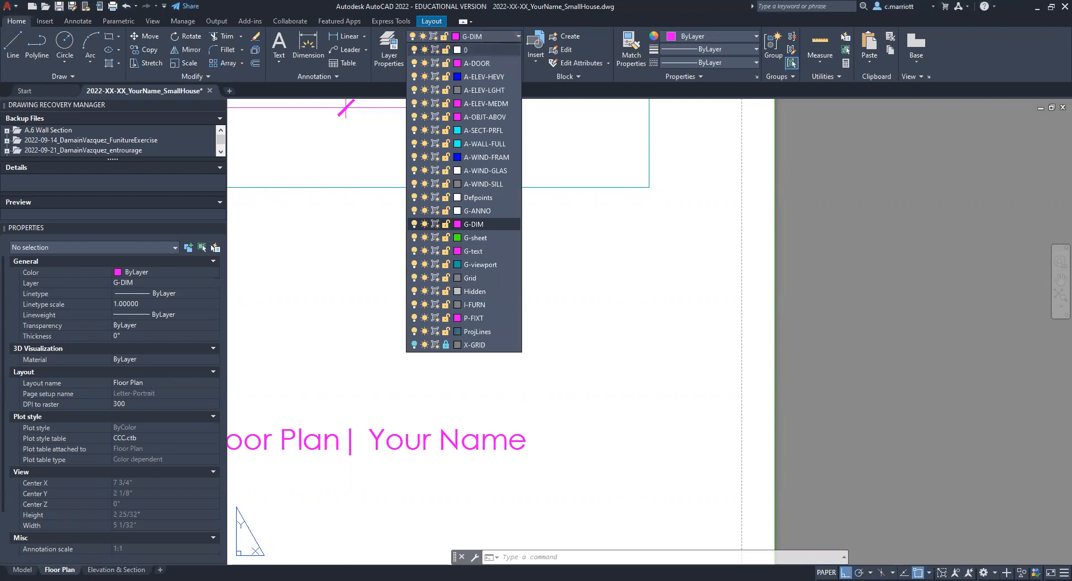
{"action": "left_click", "coordinate": [466, 50]}
{"action": "type", "text": "CIR"}
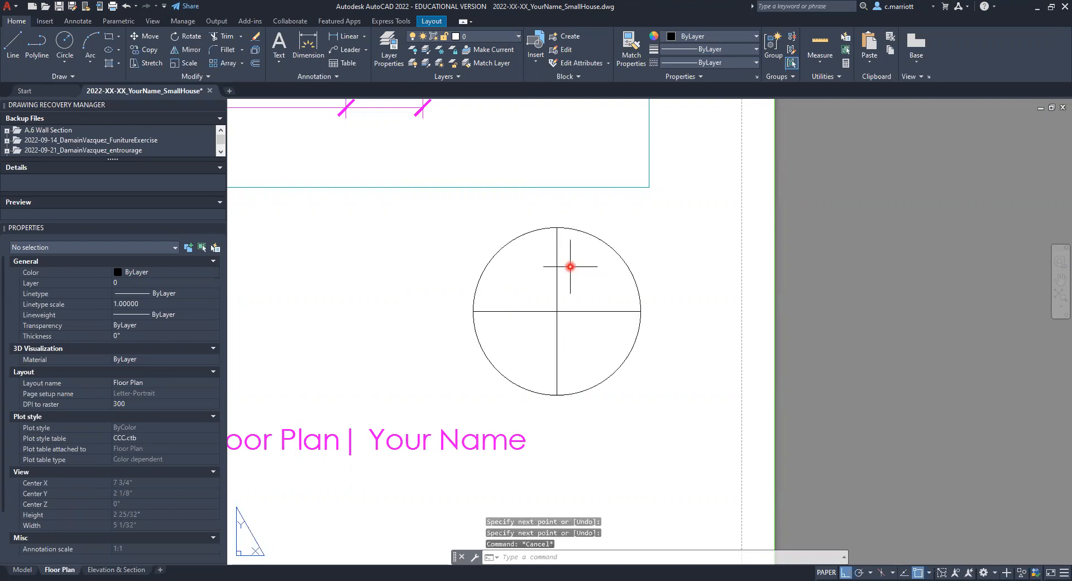
{"action": "key", "text": "Escape"}
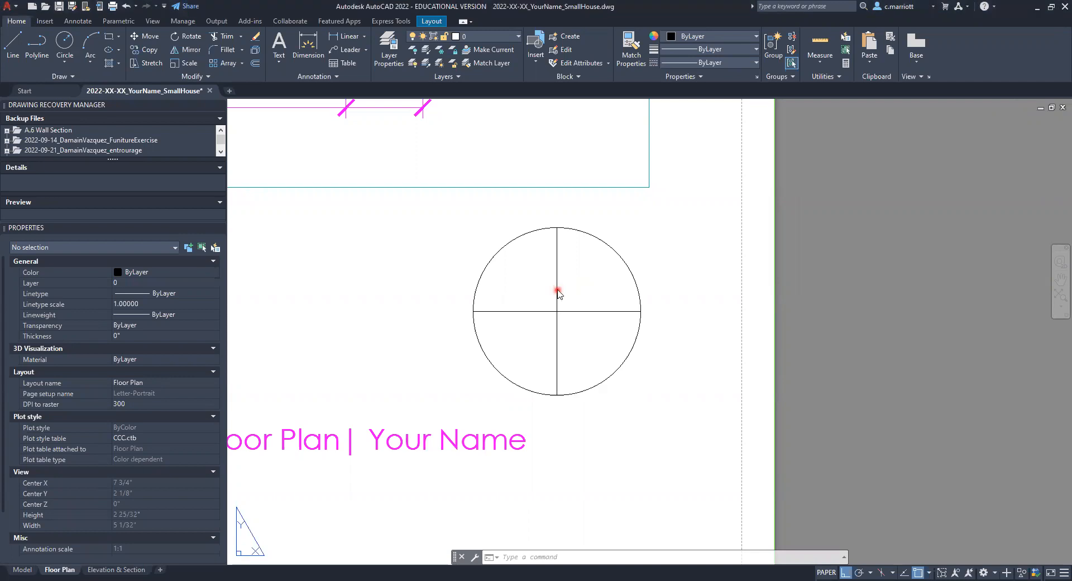
Step: Offset the circle's vertical centre line 0.25 inch to each side as guides for the arrow
{"action": "type", "text": "o"}
{"action": "key", "text": "Return"}
{"action": "type", "text": ".25"}
{"action": "key", "text": "Return"}
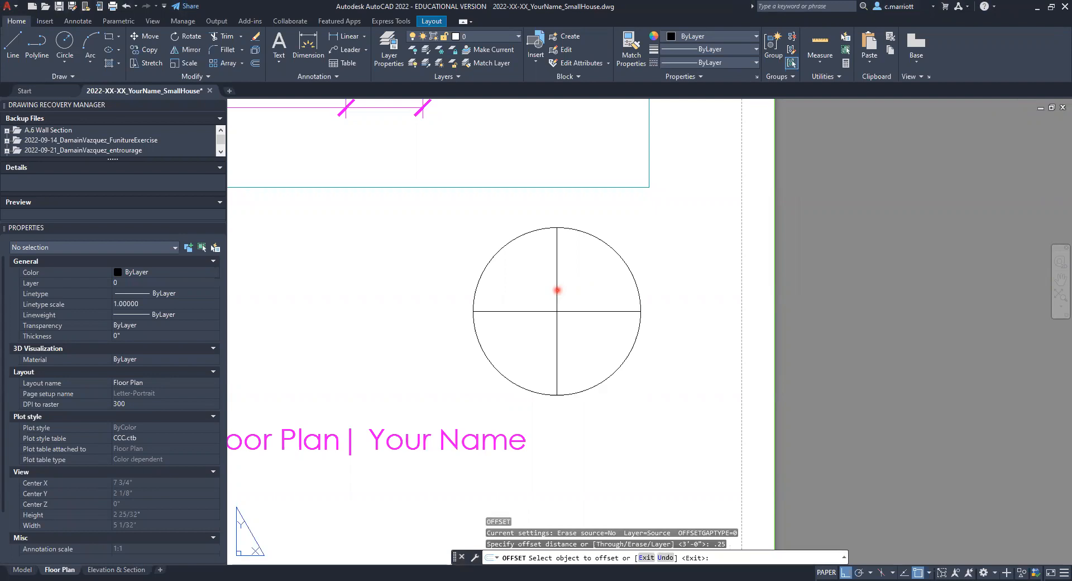
{"action": "left_click", "coordinate": [557, 290]}
{"action": "left_click", "coordinate": [530, 296]}
{"action": "left_click", "coordinate": [557, 299]}
{"action": "left_click", "coordinate": [583, 303]}
{"action": "key", "text": "Return"}
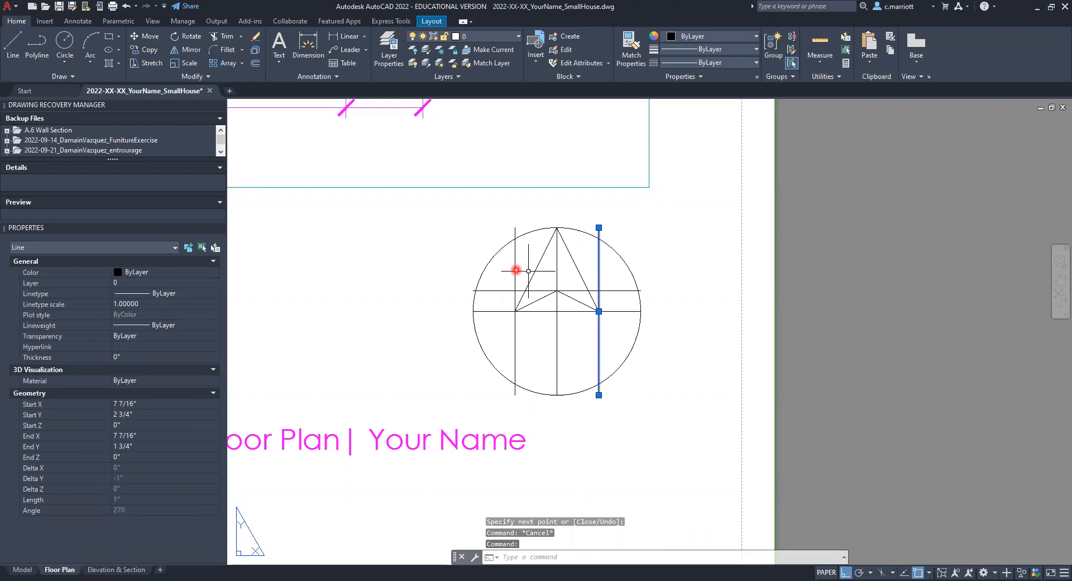
Step: Complete the arrow lines inside the circle and erase the offset guide lines
{"action": "type", "text": "E"}
{"action": "key", "text": "Return"}
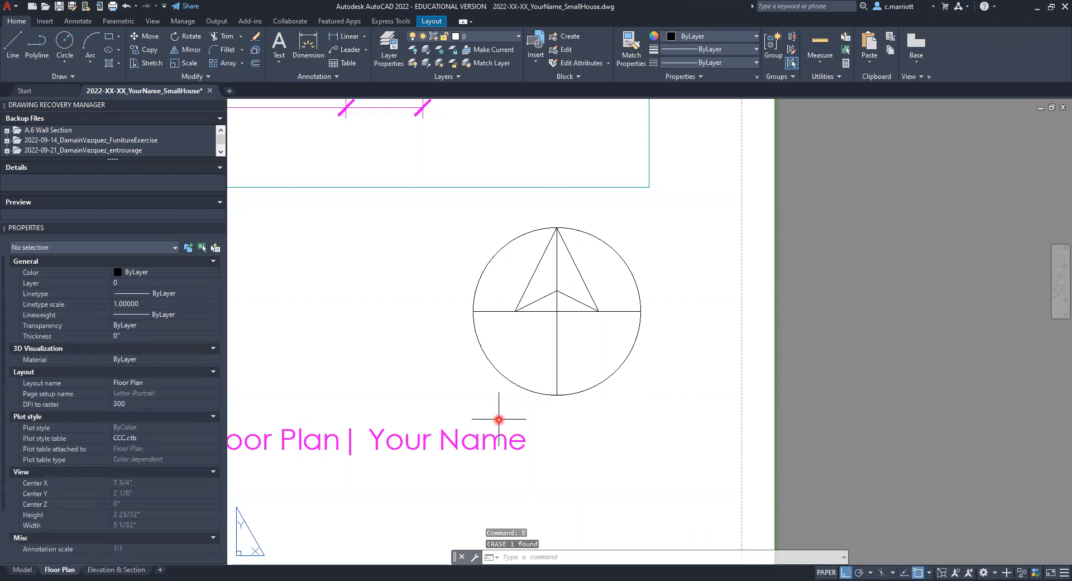
{"action": "key", "text": "Escape"}
{"action": "key", "text": "Escape"}
{"action": "key", "text": "Escape"}
Step: Scale the whole north arrow by a factor of 0.75 about the circle's centre
{"action": "scroll", "coordinate": [495, 354], "scroll_direction": "down", "scroll_amount": 6}
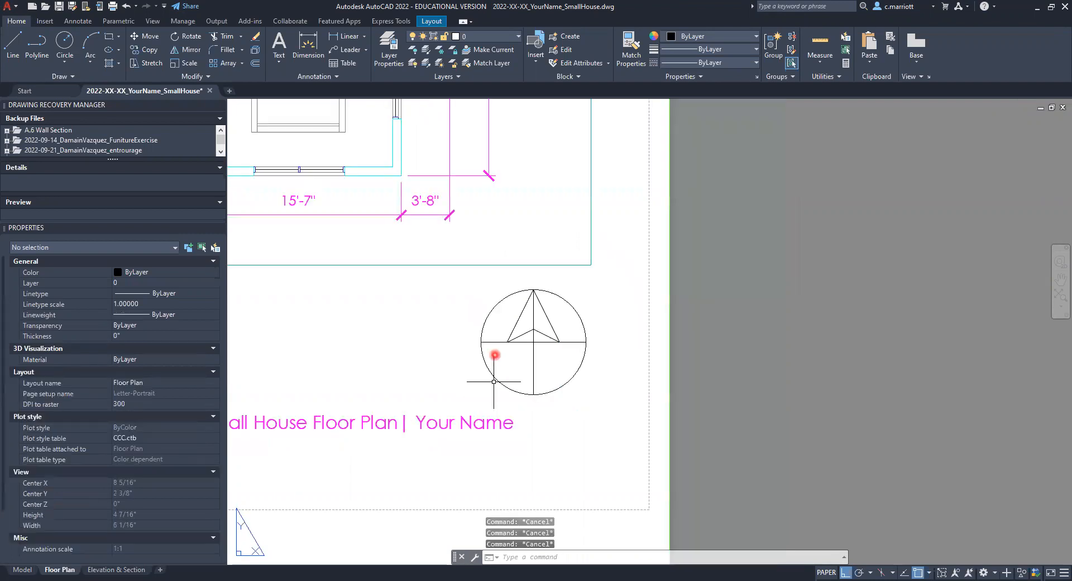
{"action": "scroll", "coordinate": [495, 354], "scroll_direction": "down", "scroll_amount": 2}
{"action": "scroll", "coordinate": [497, 359], "scroll_direction": "up", "scroll_amount": 2}
{"action": "scroll", "coordinate": [488, 359], "scroll_direction": "down", "scroll_amount": 2}
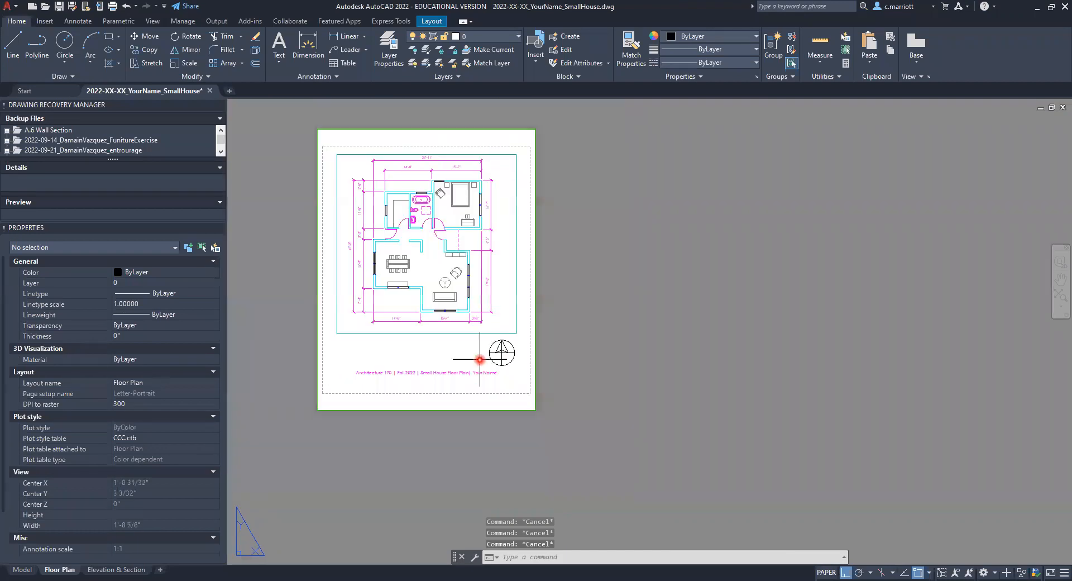
{"action": "middle_click_drag", "start_coordinate": [449, 354], "coordinate": [481, 356]}
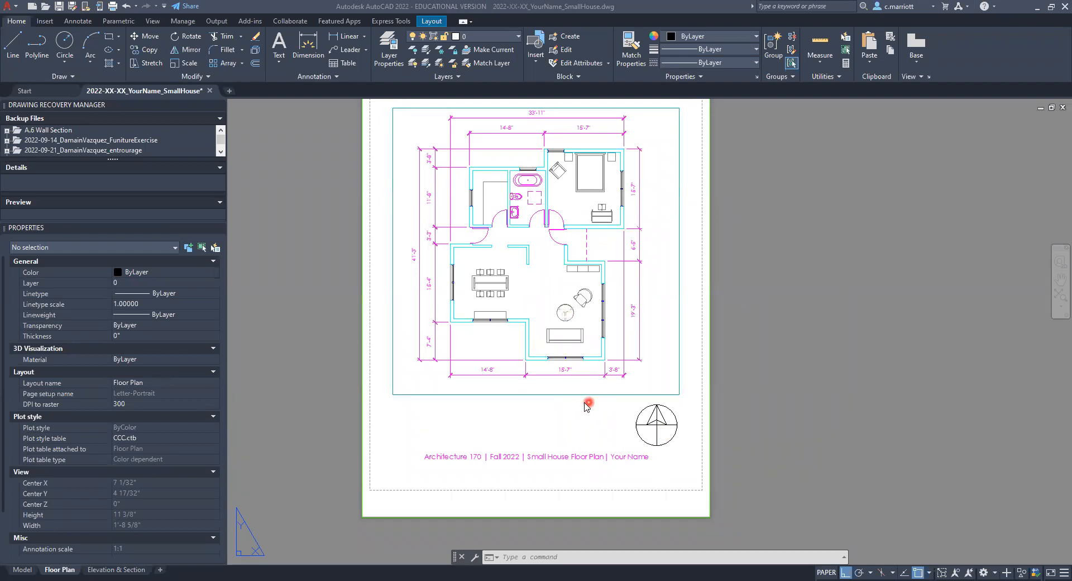
{"action": "scroll", "coordinate": [710, 430], "scroll_direction": "up", "scroll_amount": 4}
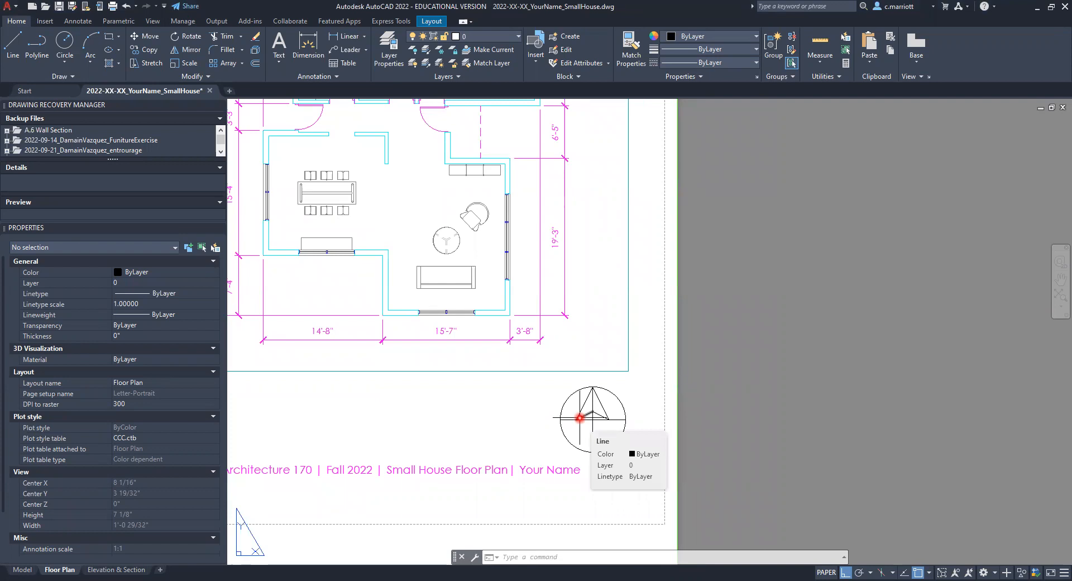
{"action": "left_click", "coordinate": [593, 418]}
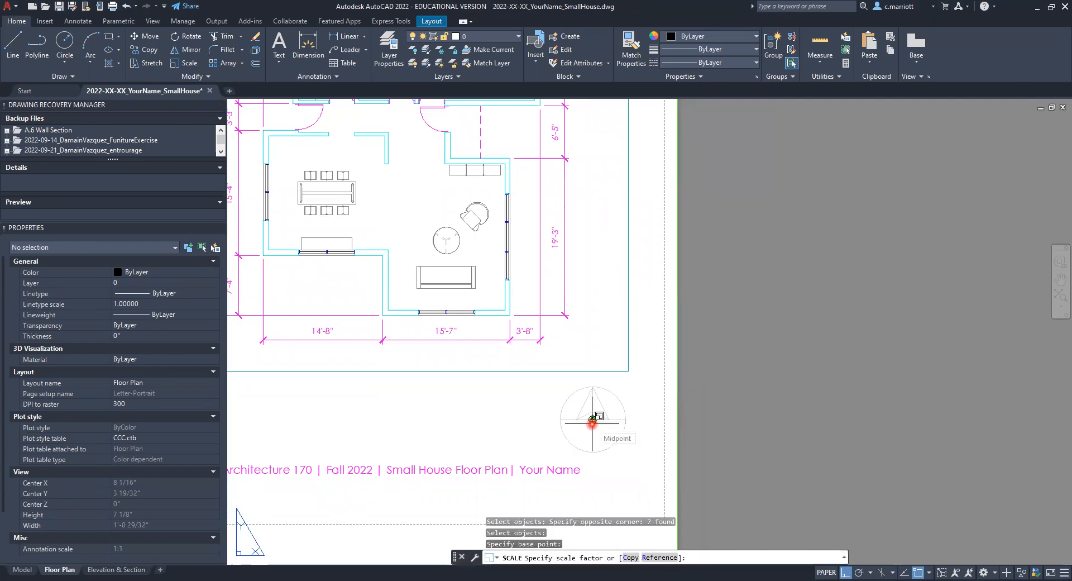
{"action": "type", "text": ".75"}
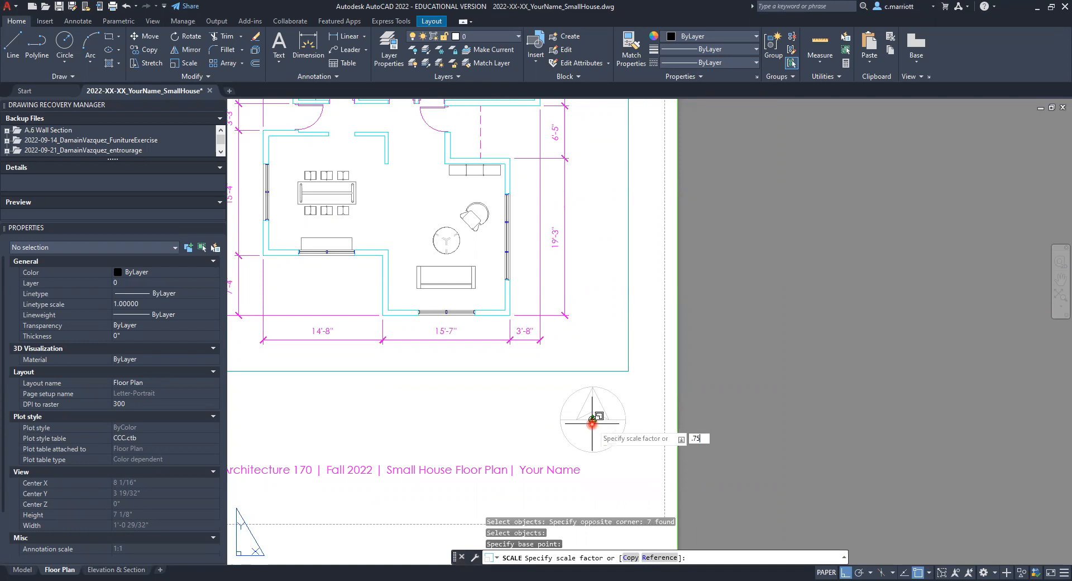
{"action": "key", "text": "Return"}
{"action": "key", "text": "Escape"}
{"action": "key", "text": "Escape"}
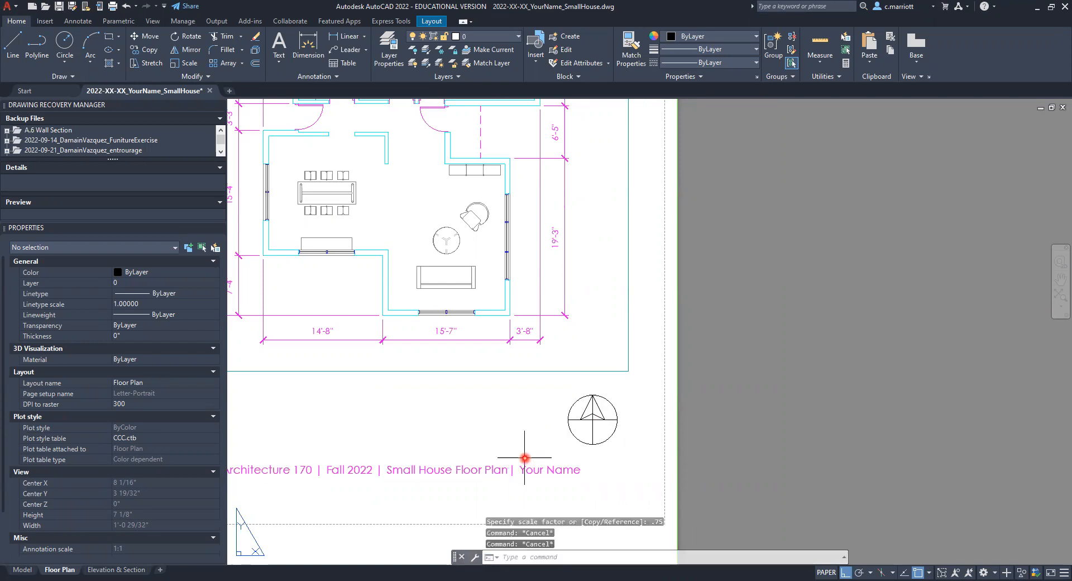
Step: Start a new block definition for the north arrow and name it NorthArrow_CM
{"action": "scroll", "coordinate": [594, 422], "scroll_direction": "up", "scroll_amount": 2}
{"action": "scroll", "coordinate": [602, 429], "scroll_direction": "up", "scroll_amount": 2}
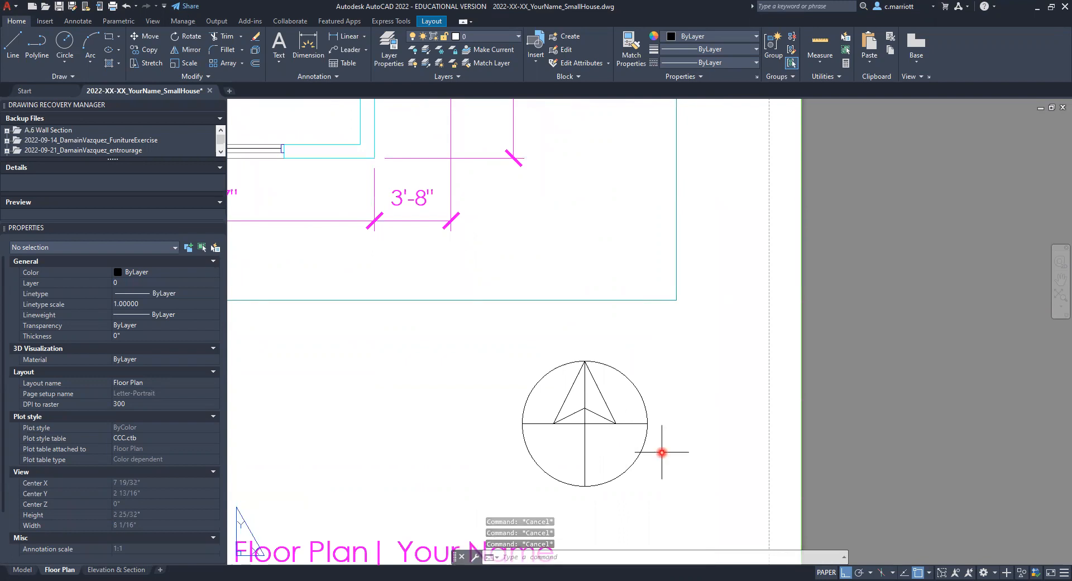
{"action": "type", "text": "b"}
{"action": "key", "text": "Return"}
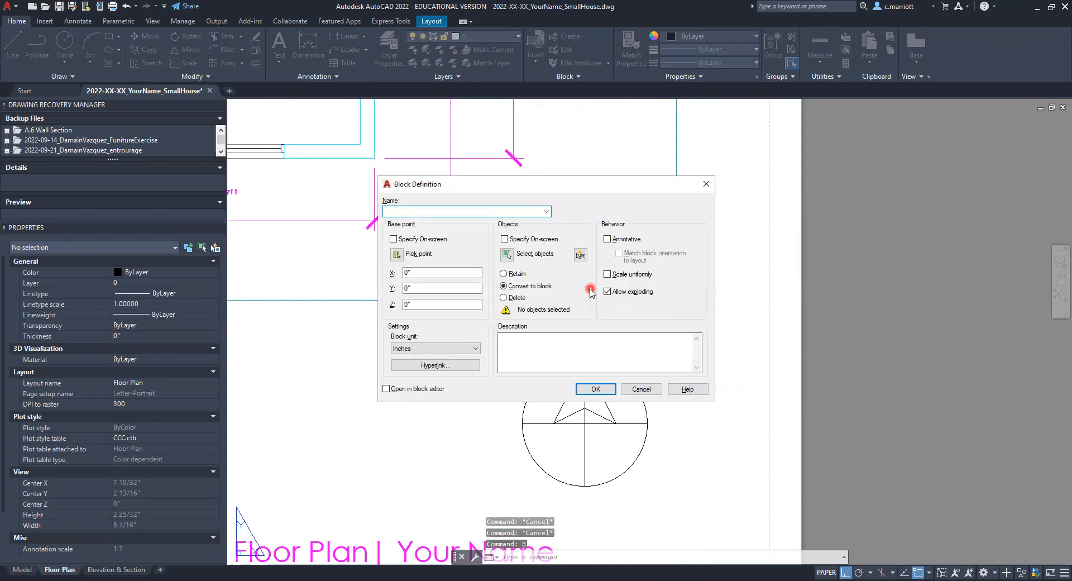
{"action": "type", "text": "NorthArrow_"}
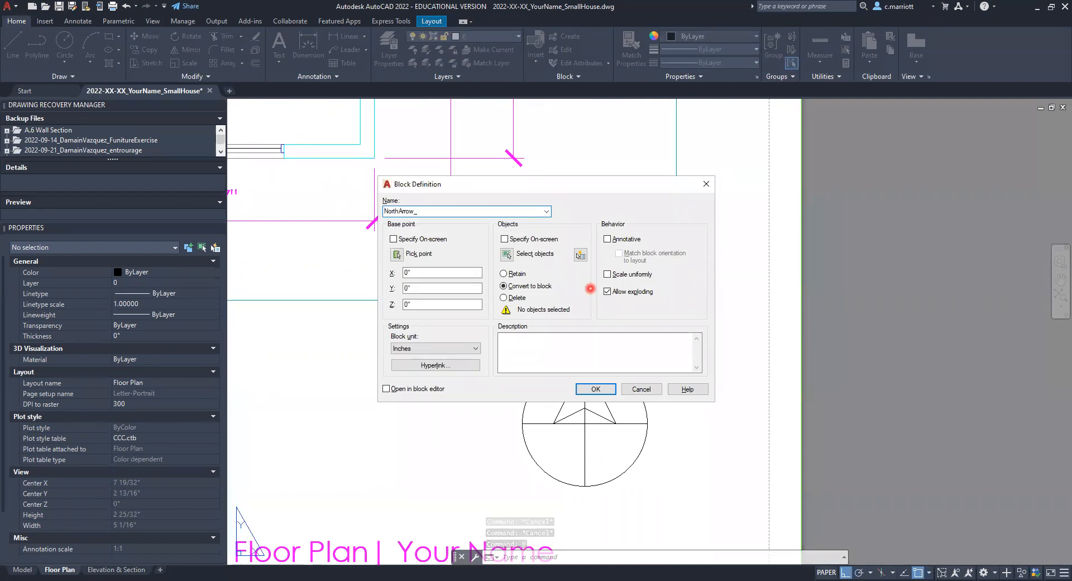
{"action": "type", "text": "CM"}
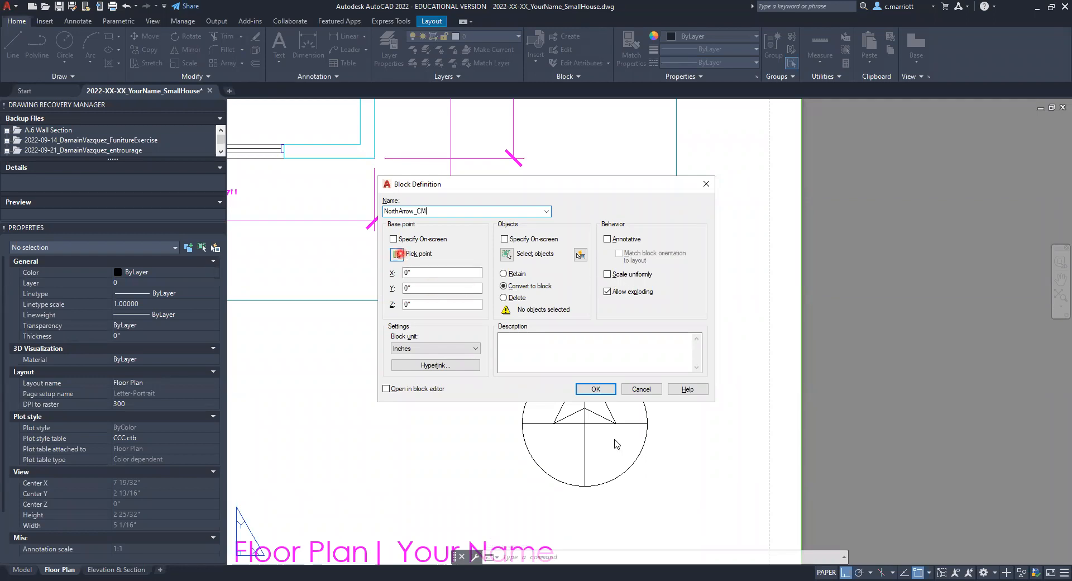
Step: Create the block as annotative from all the north arrow linework, with the circle's centre as base point
{"action": "left_click", "coordinate": [585, 423]}
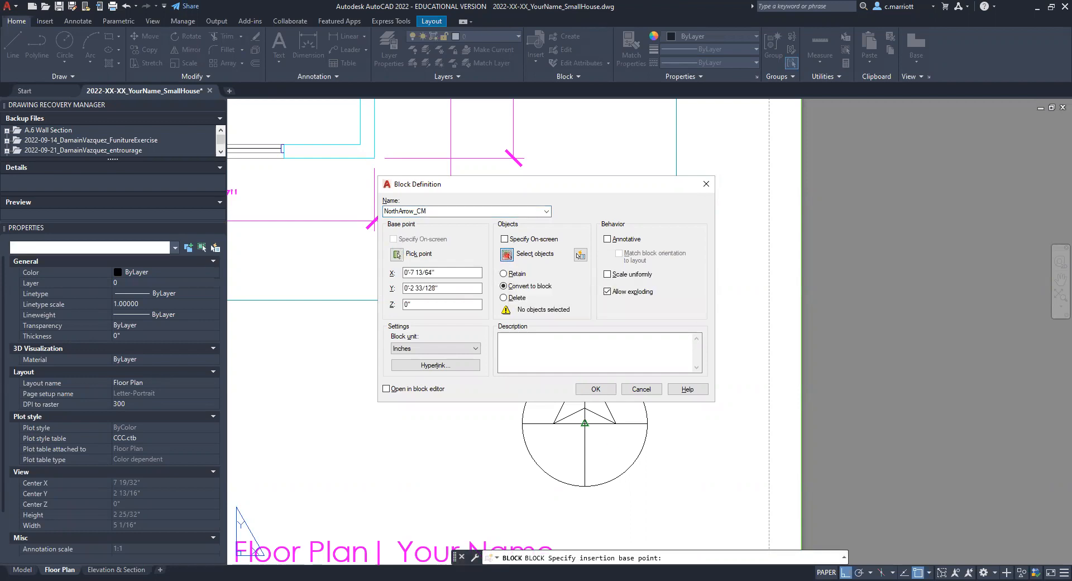
{"action": "left_click", "coordinate": [506, 254]}
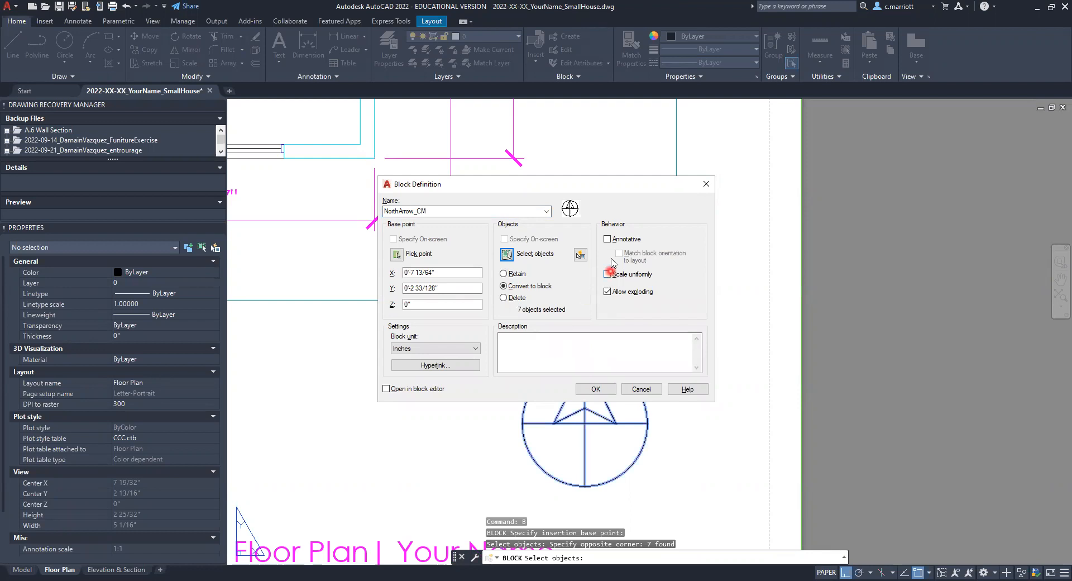
{"action": "left_click", "coordinate": [608, 239]}
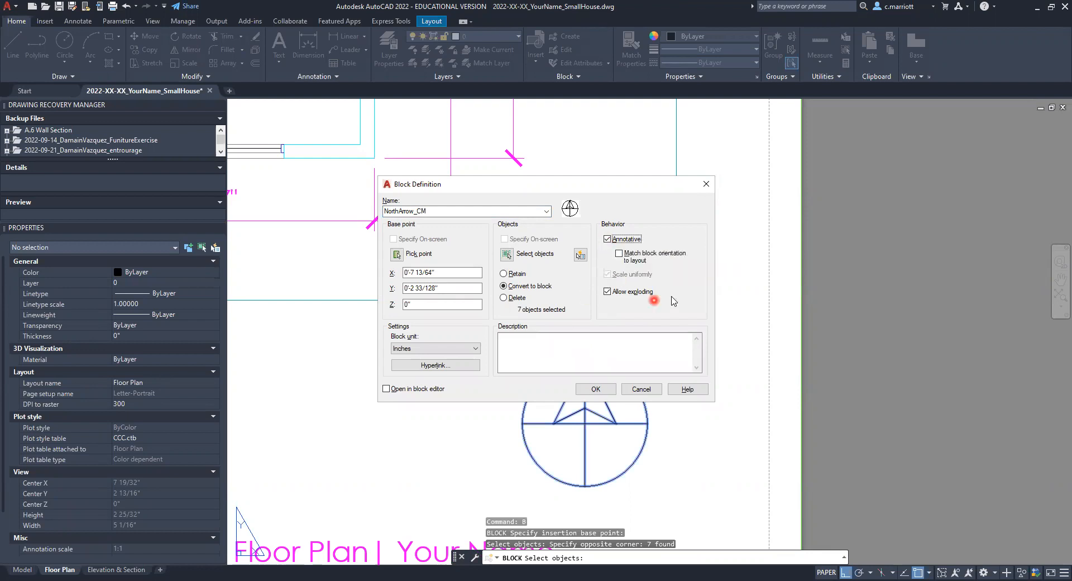
{"action": "left_click", "coordinate": [534, 325]}
{"action": "left_click", "coordinate": [608, 240]}
{"action": "left_click", "coordinate": [592, 390]}
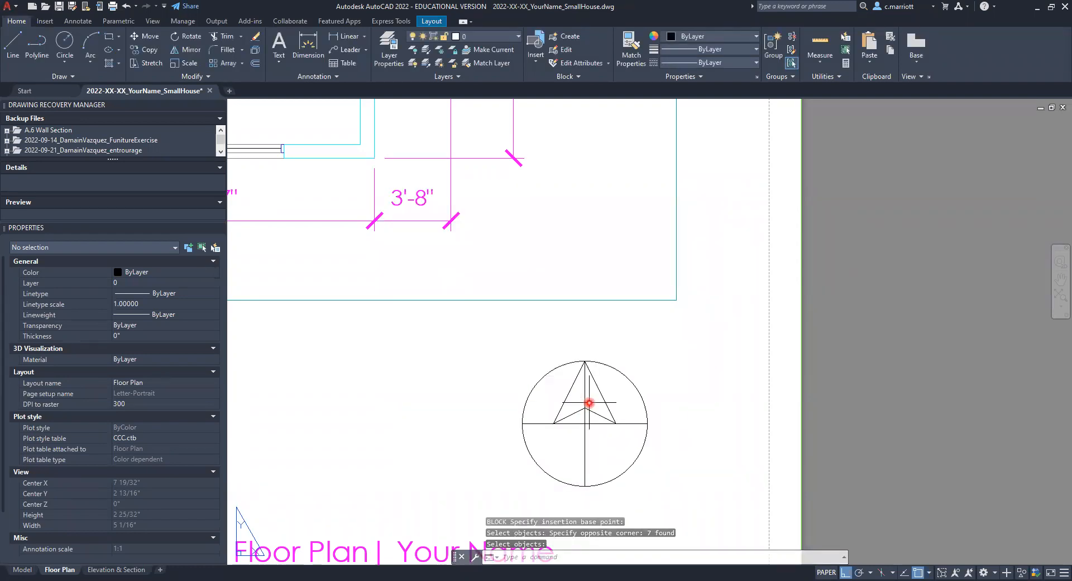
Step: Examine the north arrow block and its properties on the sheet
{"action": "left_click", "coordinate": [585, 416]}
{"action": "scroll", "coordinate": [599, 443], "scroll_direction": "down", "scroll_amount": 3}
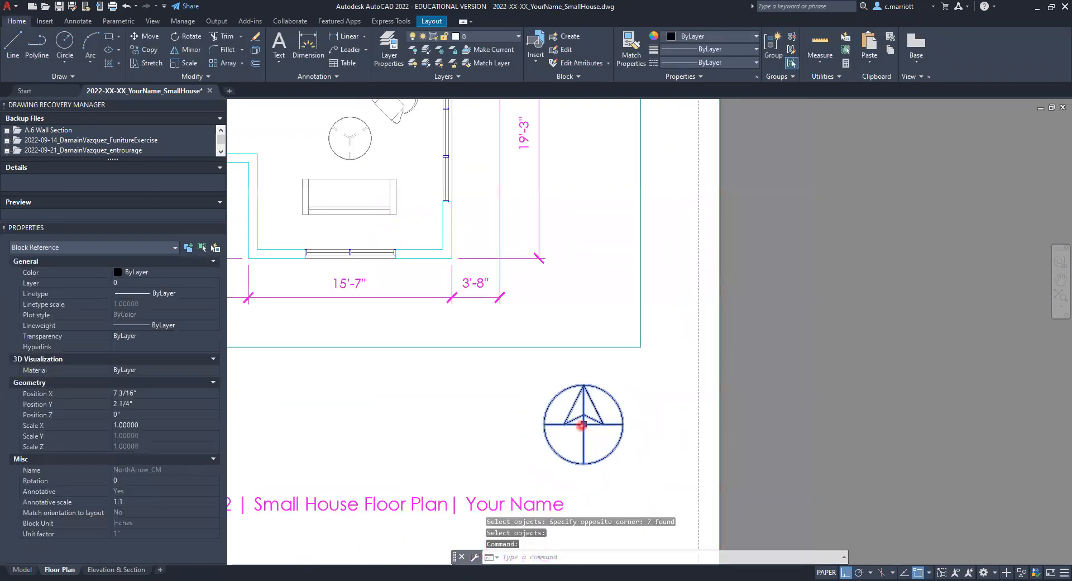
{"action": "scroll", "coordinate": [581, 426], "scroll_direction": "up", "scroll_amount": 1}
{"action": "scroll", "coordinate": [581, 426], "scroll_direction": "up", "scroll_amount": 2}
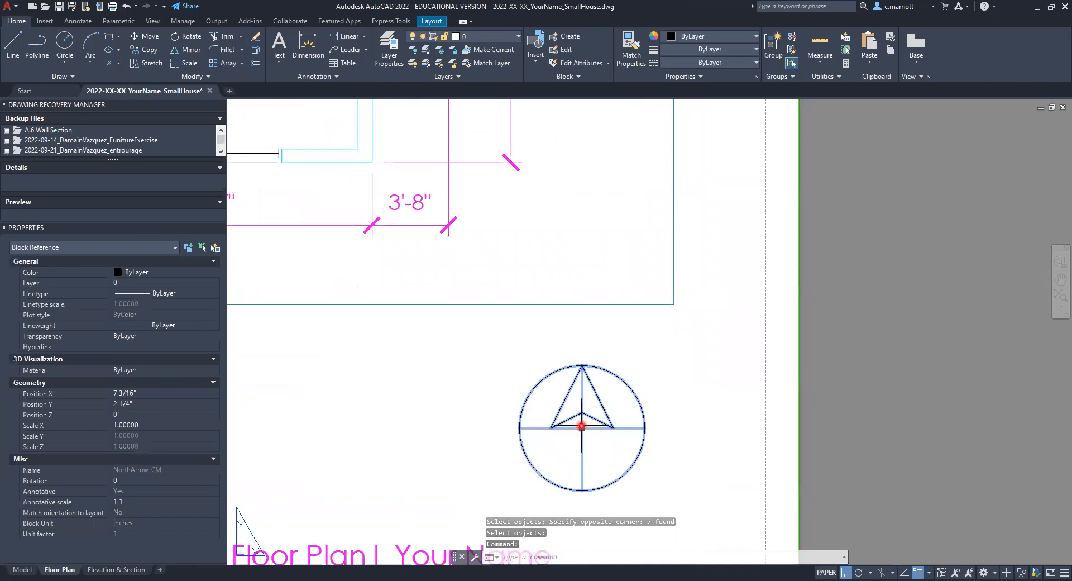
{"action": "key", "text": "Escape"}
{"action": "key", "text": "Escape"}
{"action": "key", "text": "Escape"}
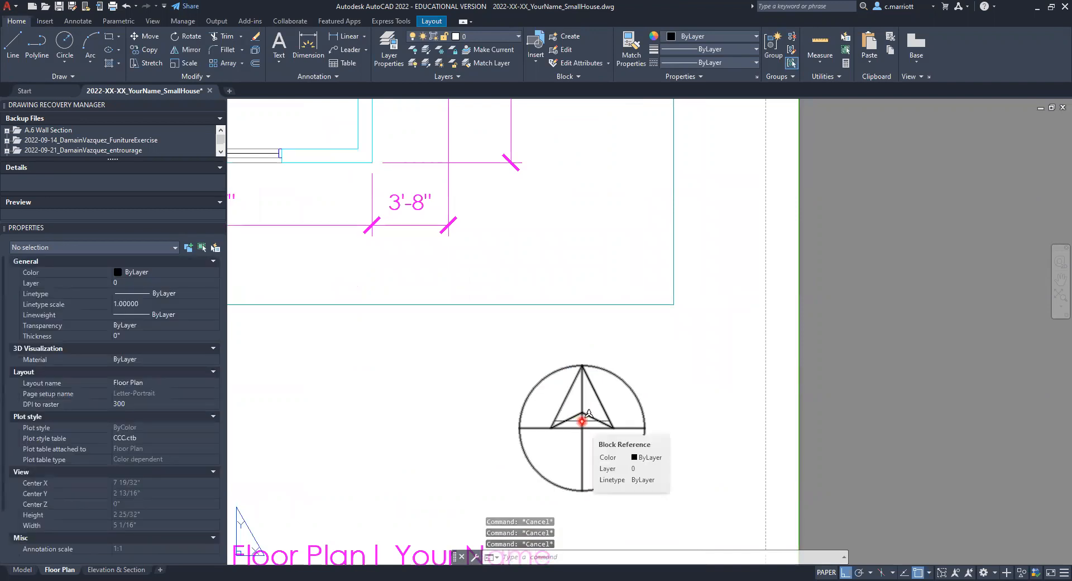
Step: Move the north arrow block 0.5" straight down from the lower-right corner of the viewport on the sheet
{"action": "scroll", "coordinate": [581, 421], "scroll_direction": "down", "scroll_amount": 3}
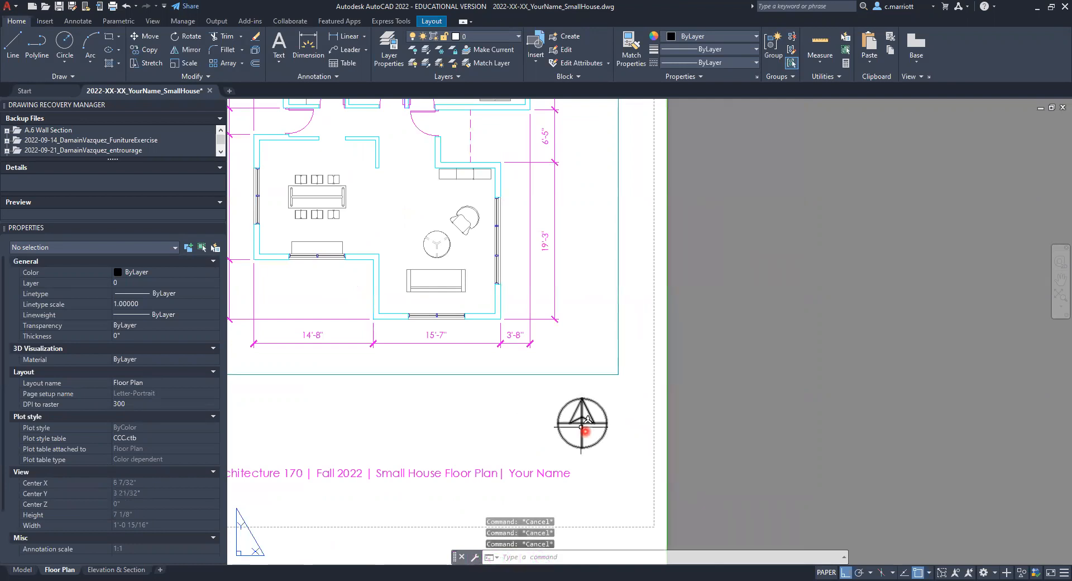
{"action": "scroll", "coordinate": [522, 411], "scroll_direction": "up", "scroll_amount": 4}
{"action": "scroll", "coordinate": [555, 425], "scroll_direction": "down", "scroll_amount": 4}
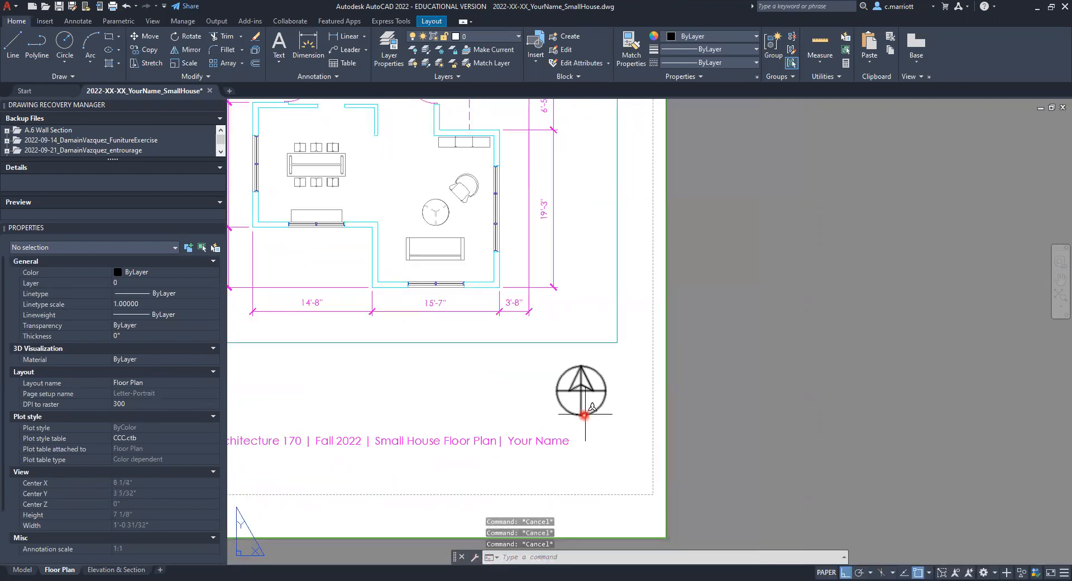
{"action": "scroll", "coordinate": [583, 415], "scroll_direction": "down", "scroll_amount": 5}
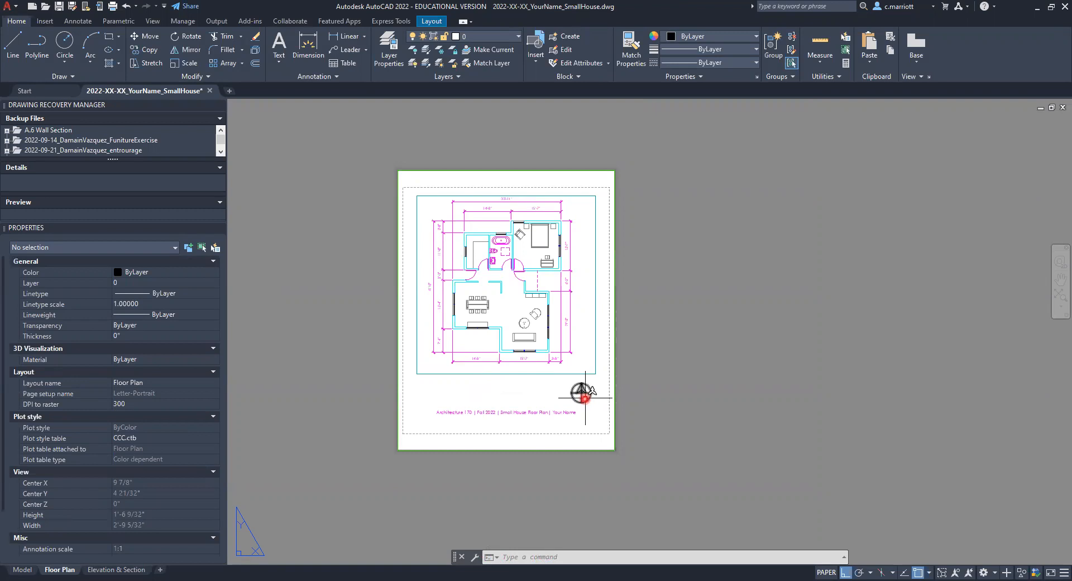
{"action": "scroll", "coordinate": [584, 398], "scroll_direction": "up", "scroll_amount": 4}
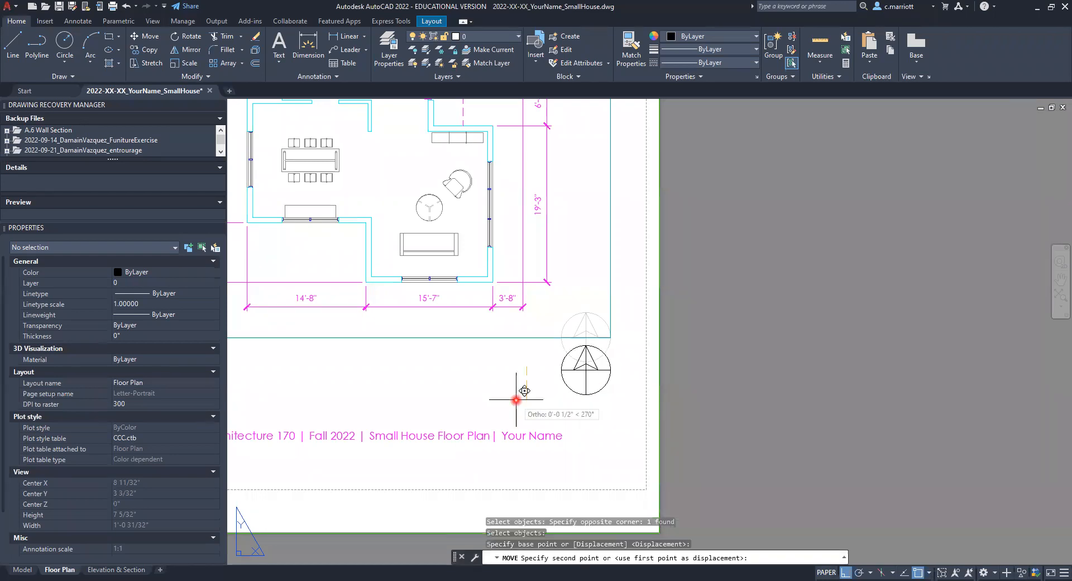
{"action": "type", "text": ".5"}
{"action": "key", "text": "Escape"}
{"action": "key", "text": "Escape"}
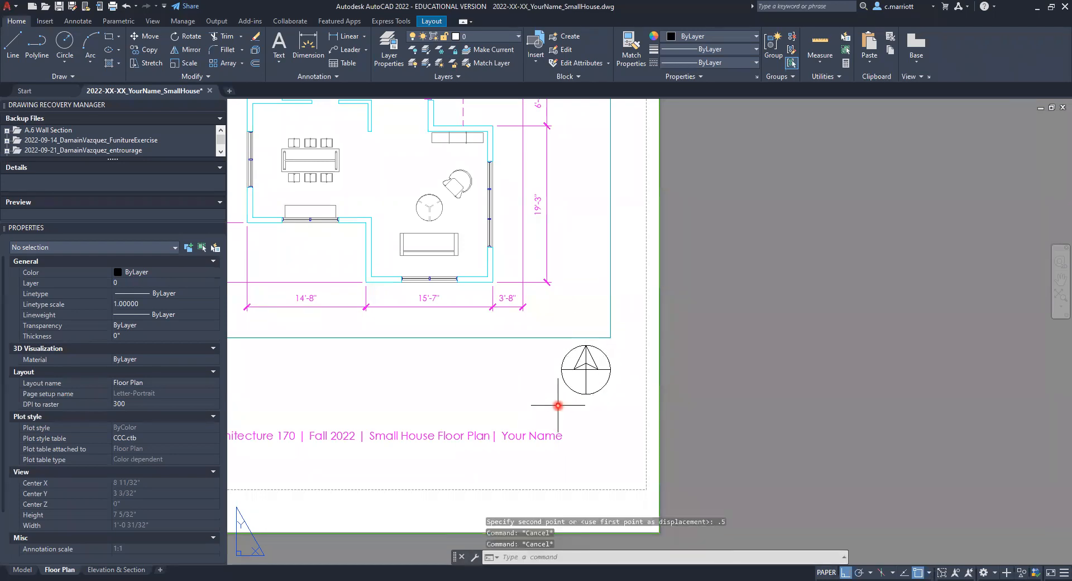
Step: Assign the north arrow block on the sheet to the G-ANNO layer and deselect it
{"action": "scroll", "coordinate": [553, 407], "scroll_direction": "down", "scroll_amount": 5}
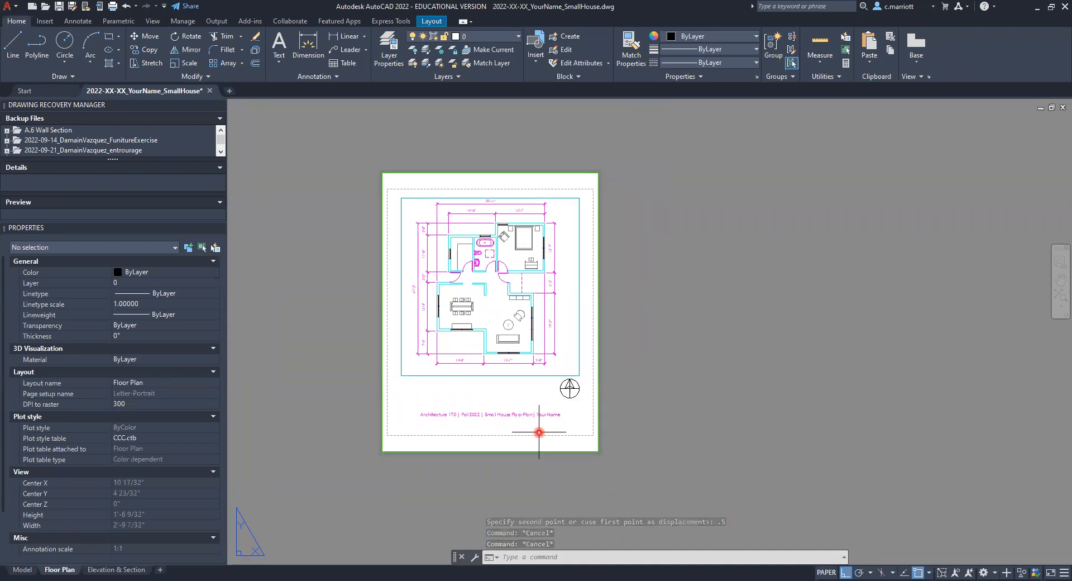
{"action": "left_click", "coordinate": [569, 388]}
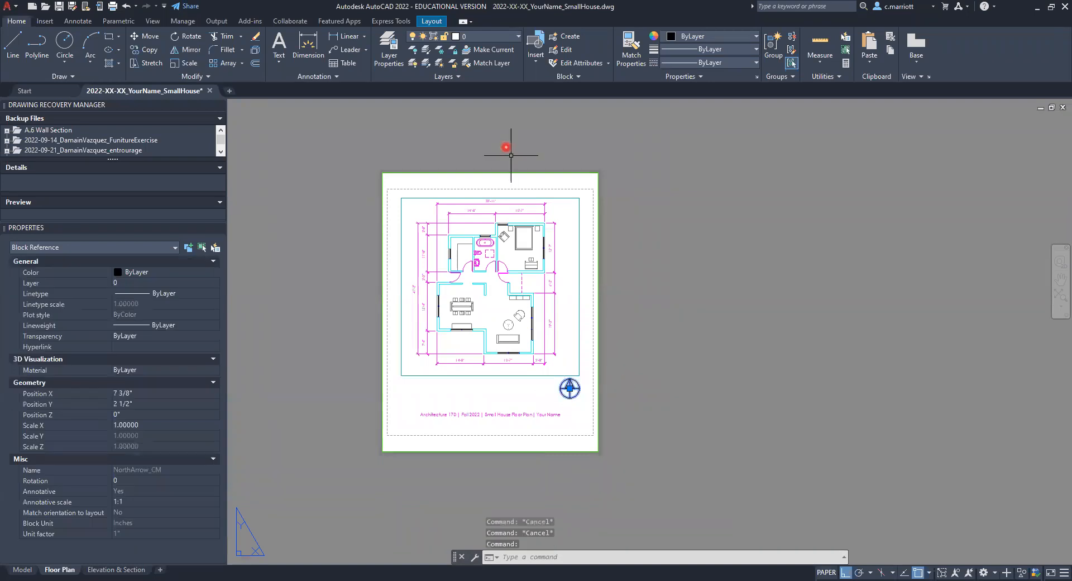
{"action": "left_click", "coordinate": [518, 37]}
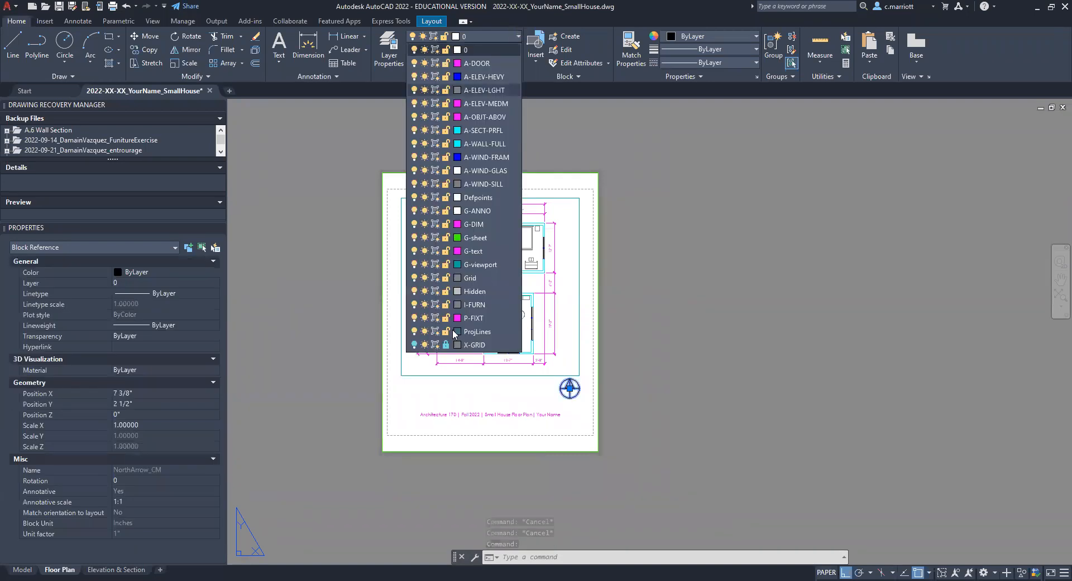
{"action": "left_click", "coordinate": [474, 211]}
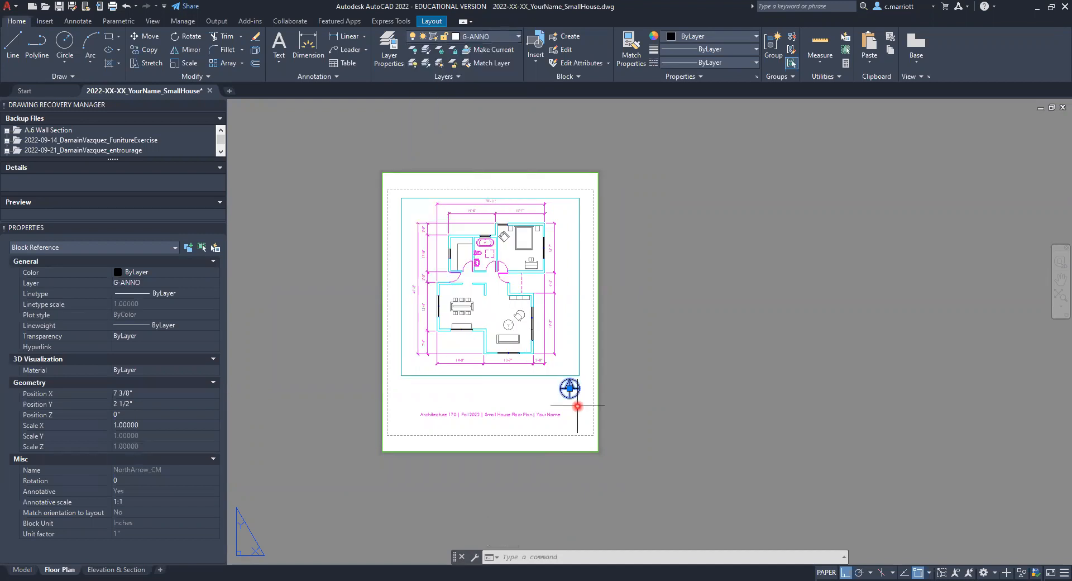
{"action": "scroll", "coordinate": [577, 406], "scroll_direction": "up", "scroll_amount": 5}
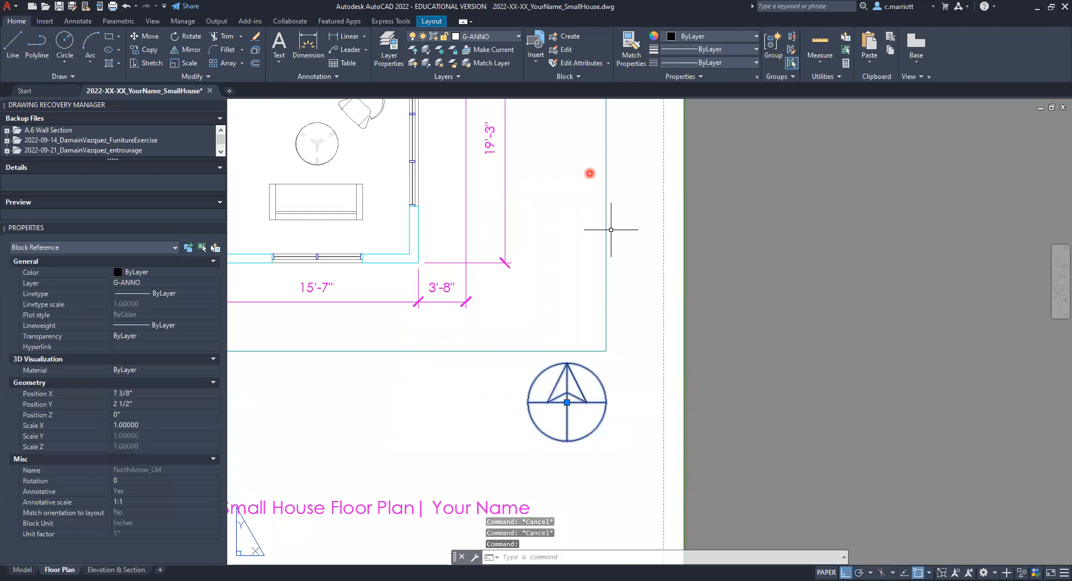
{"action": "key", "text": "Escape"}
Step: Switch to model space by setting TILEMODE to 1 and open the Blocks palette for inserting
{"action": "scroll", "coordinate": [503, 363], "scroll_direction": "down", "scroll_amount": 5}
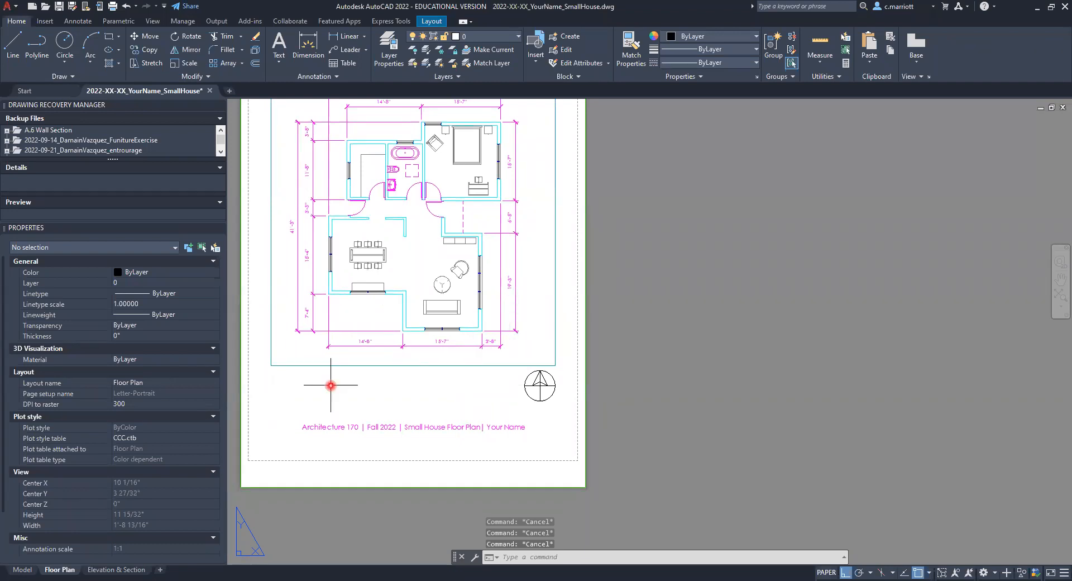
{"action": "type", "text": "TM"}
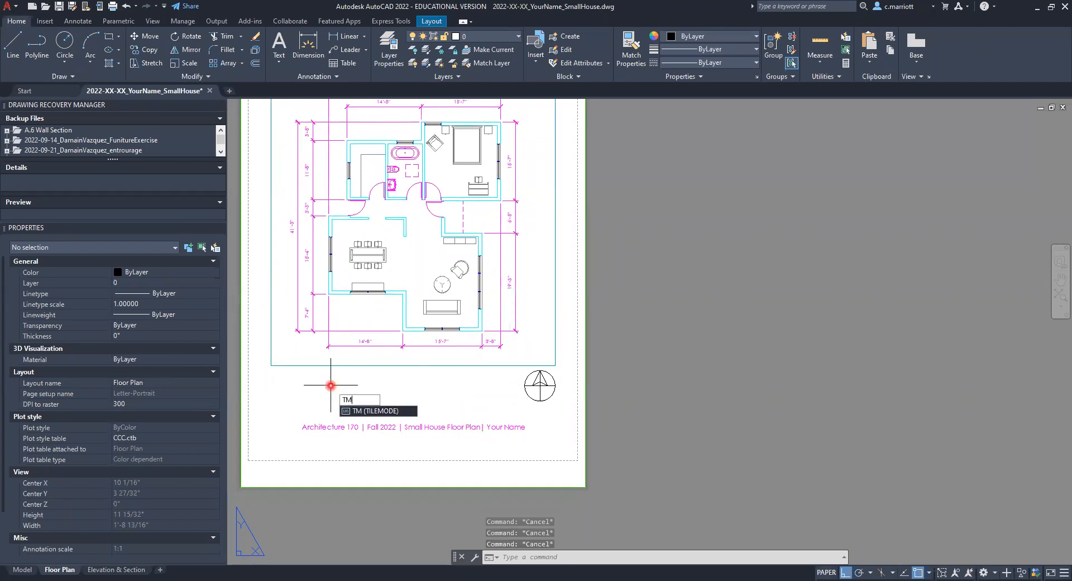
{"action": "key", "text": "Return"}
{"action": "type", "text": "1"}
{"action": "key", "text": "Return"}
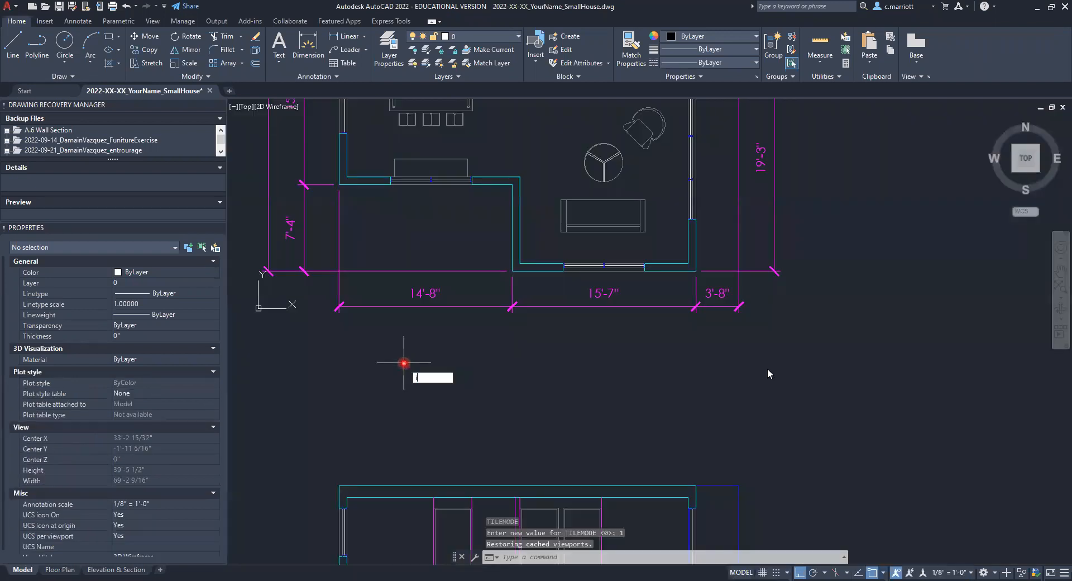
{"action": "key", "text": "Return"}
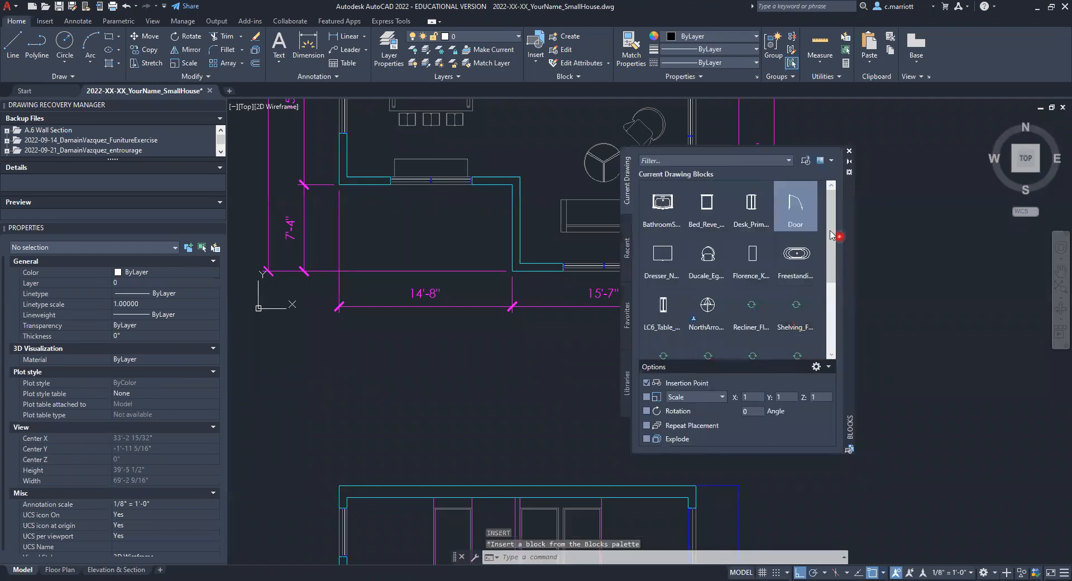
Step: Insert the north arrow block in model space below the dining area's window and check it in the Floor Plan layout
{"action": "left_click_drag", "start_coordinate": [831, 234], "coordinate": [823, 315]}
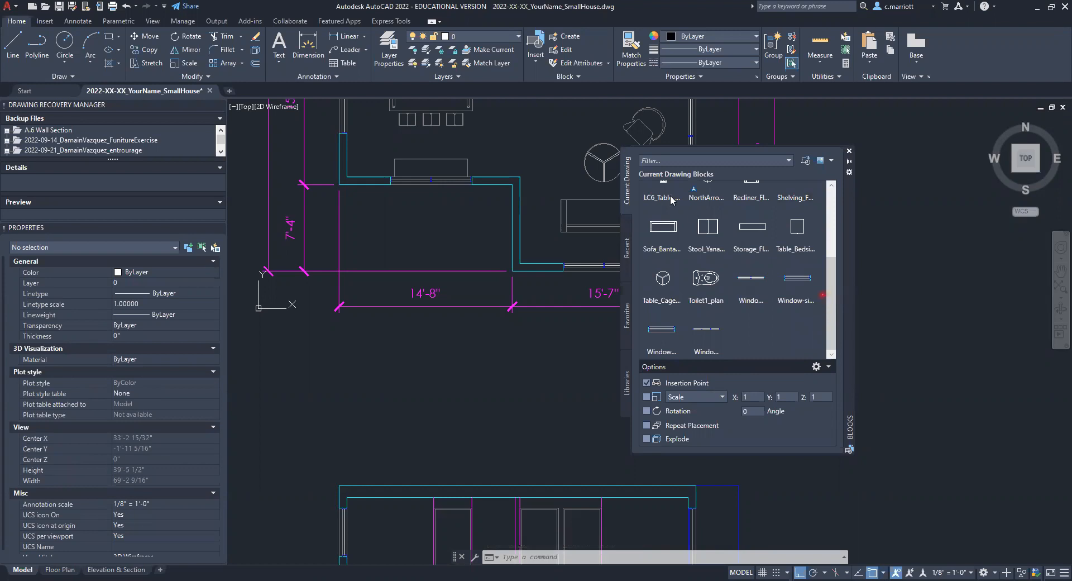
{"action": "scroll", "coordinate": [705, 223], "scroll_direction": "up", "scroll_amount": 2}
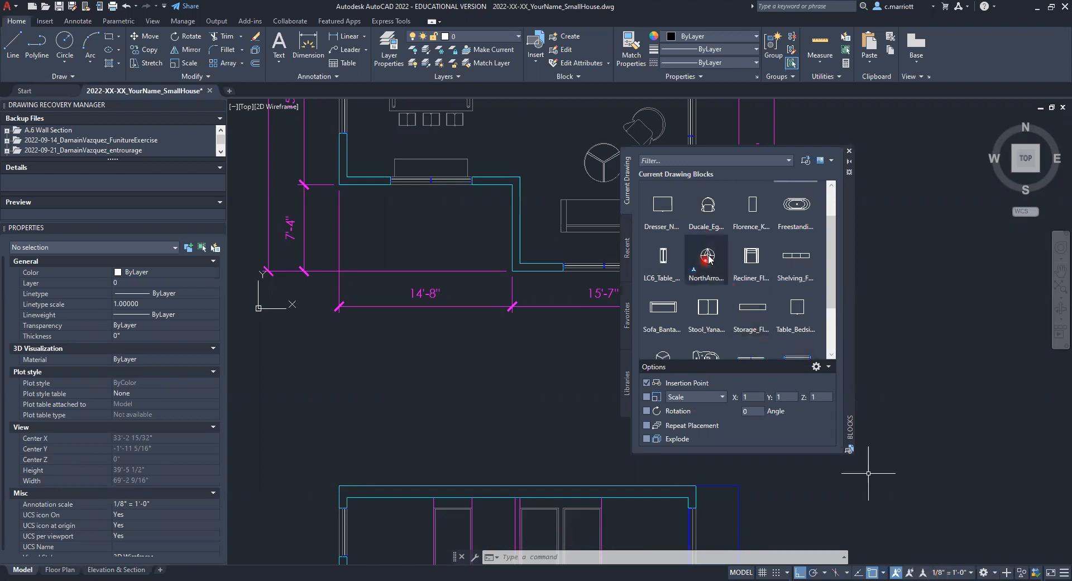
{"action": "mouse_move", "coordinate": [709, 257]}
{"action": "left_mouse_down"}
{"action": "mouse_move", "coordinate": [618, 340]}
{"action": "mouse_move", "coordinate": [514, 302]}
{"action": "mouse_move", "coordinate": [451, 221]}
{"action": "left_mouse_up"}
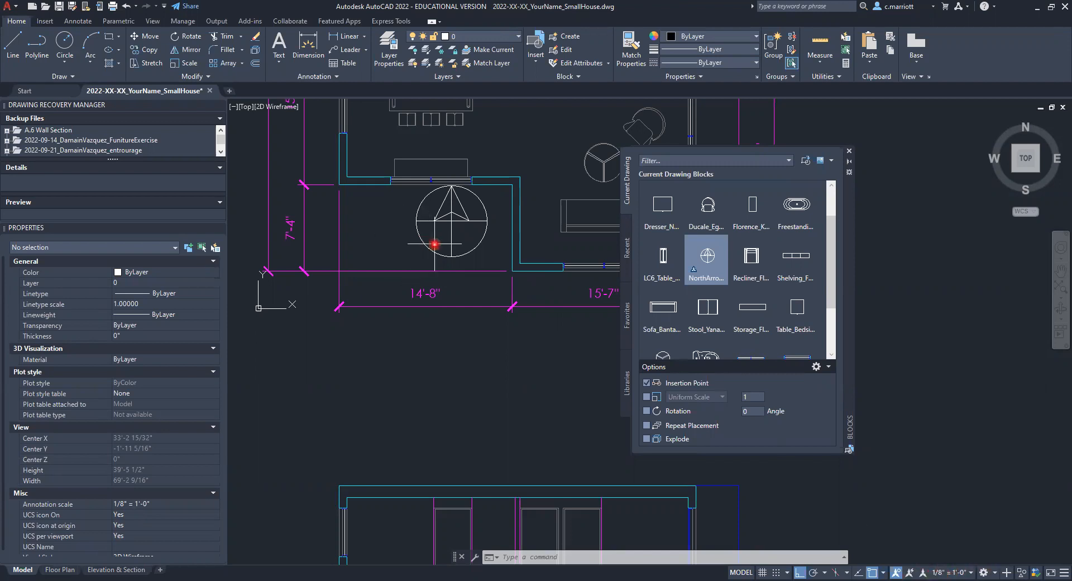
{"action": "left_click", "coordinate": [427, 179]}
{"action": "key", "text": "Escape"}
{"action": "left_click", "coordinate": [57, 568]}
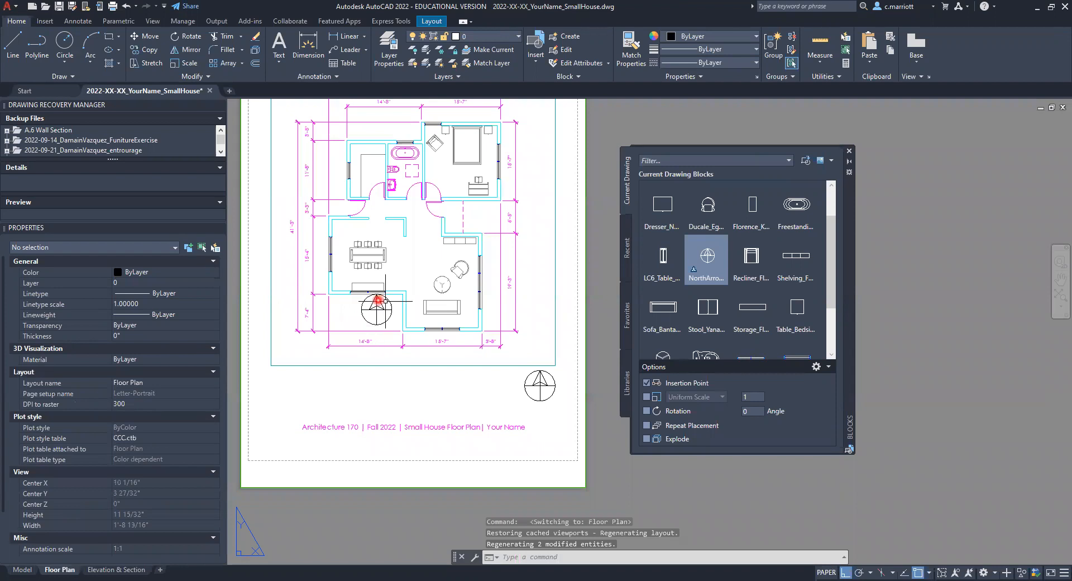
Step: Set the model's annotation scale to 1/4" = 1'-0" and insert a second north arrow beside the first one
{"action": "left_click", "coordinate": [23, 567]}
{"action": "middle_click_drag", "start_coordinate": [451, 352], "coordinate": [456, 411]}
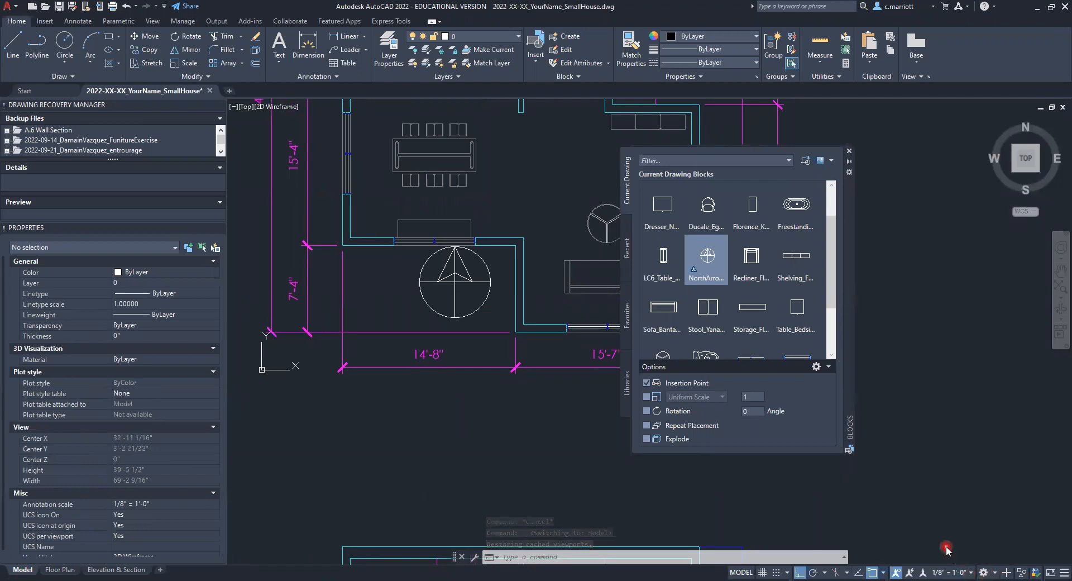
{"action": "mouse_move", "coordinate": [714, 262]}
{"action": "left_mouse_down"}
{"action": "mouse_move", "coordinate": [510, 306]}
{"action": "mouse_move", "coordinate": [384, 296]}
{"action": "left_mouse_up"}
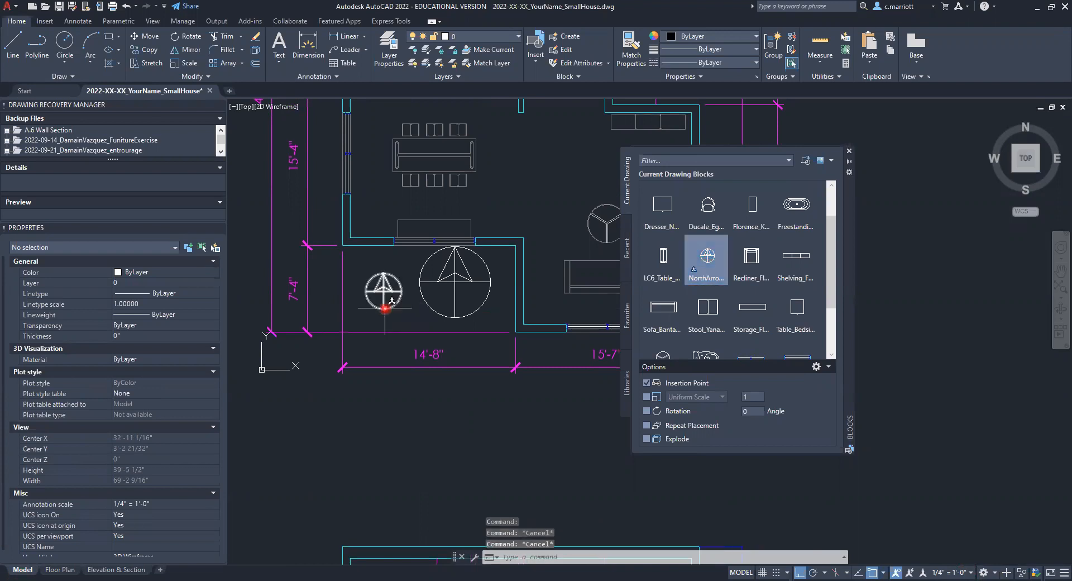
{"action": "left_click", "coordinate": [385, 302]}
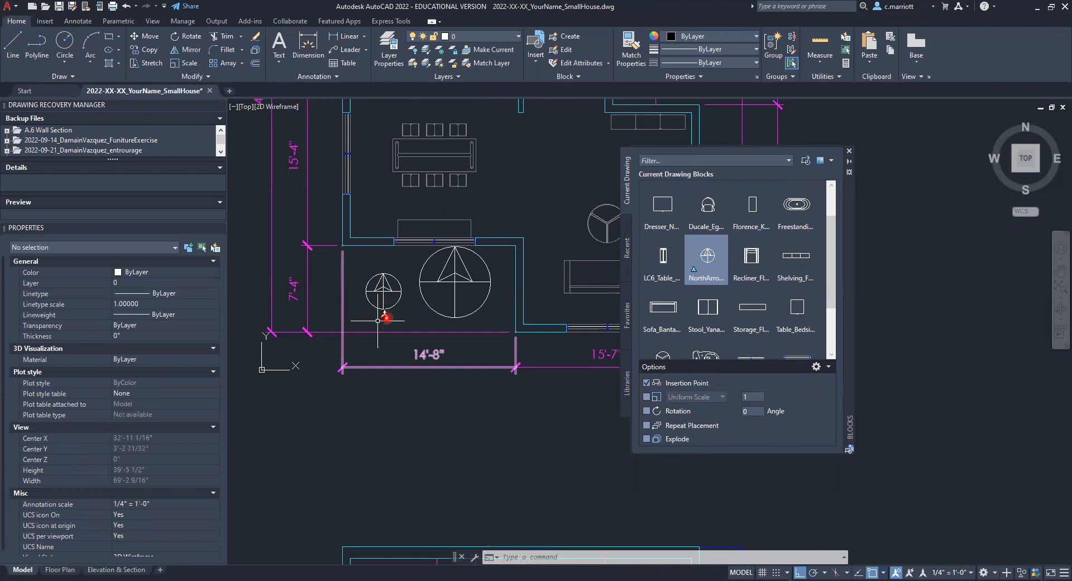
Step: Try a scale of 1/4" = 1'-0" on the Floor Plan viewport to compare the annotative arrows, and undo it
{"action": "left_click", "coordinate": [56, 569]}
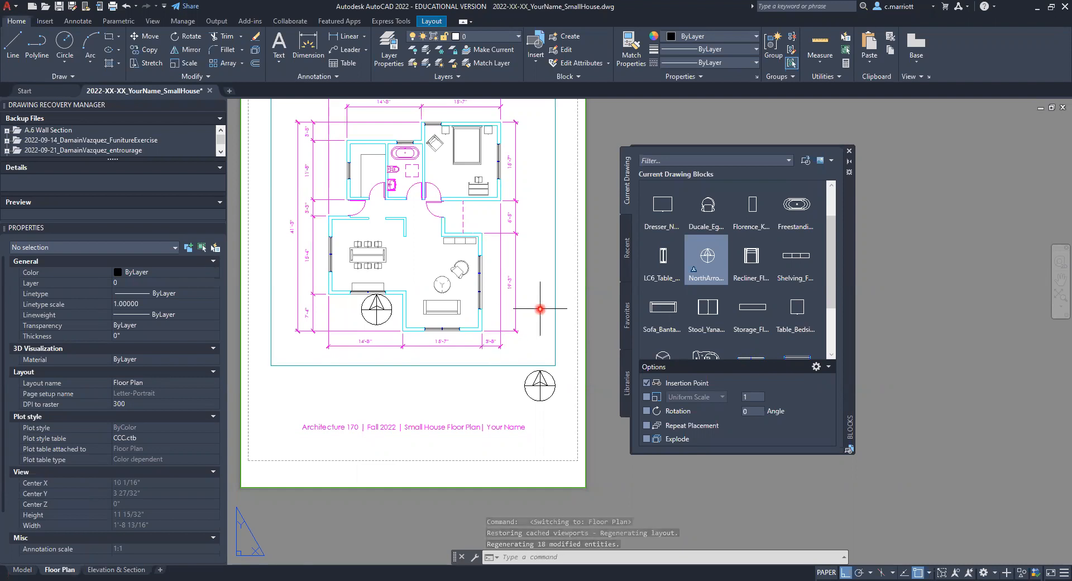
{"action": "double_click", "coordinate": [524, 275]}
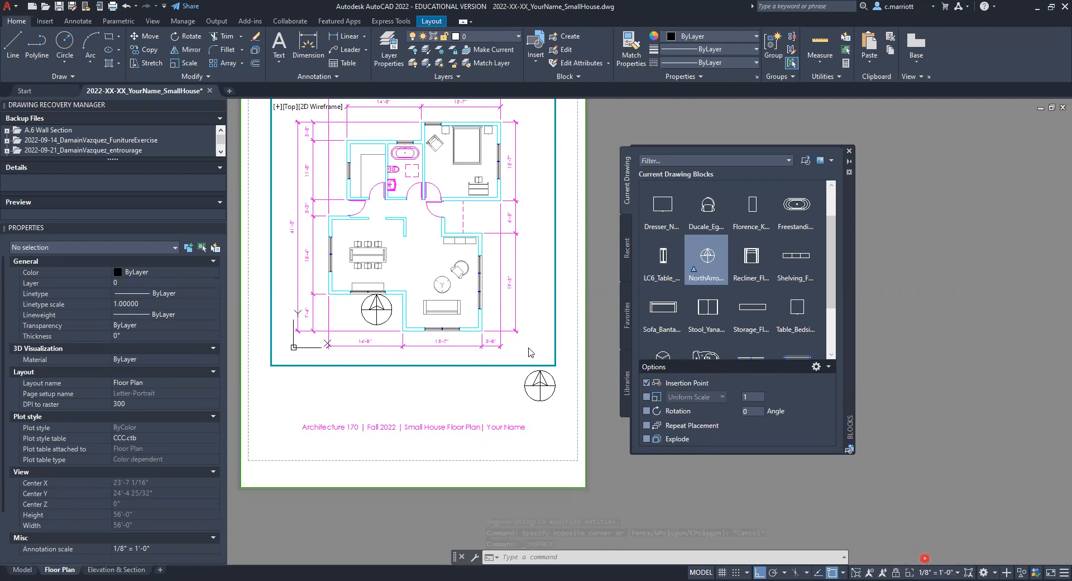
{"action": "scroll", "coordinate": [505, 357], "scroll_direction": "up", "scroll_amount": 3}
{"action": "middle_click_drag", "start_coordinate": [380, 332], "coordinate": [501, 163]}
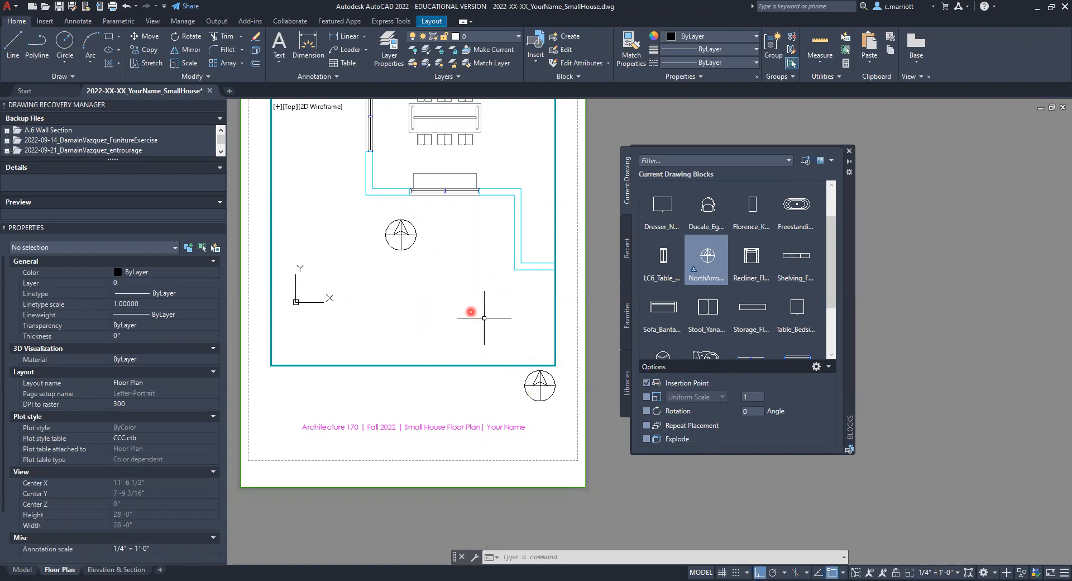
{"action": "type", "text": "u"}
{"action": "key", "text": "Return"}
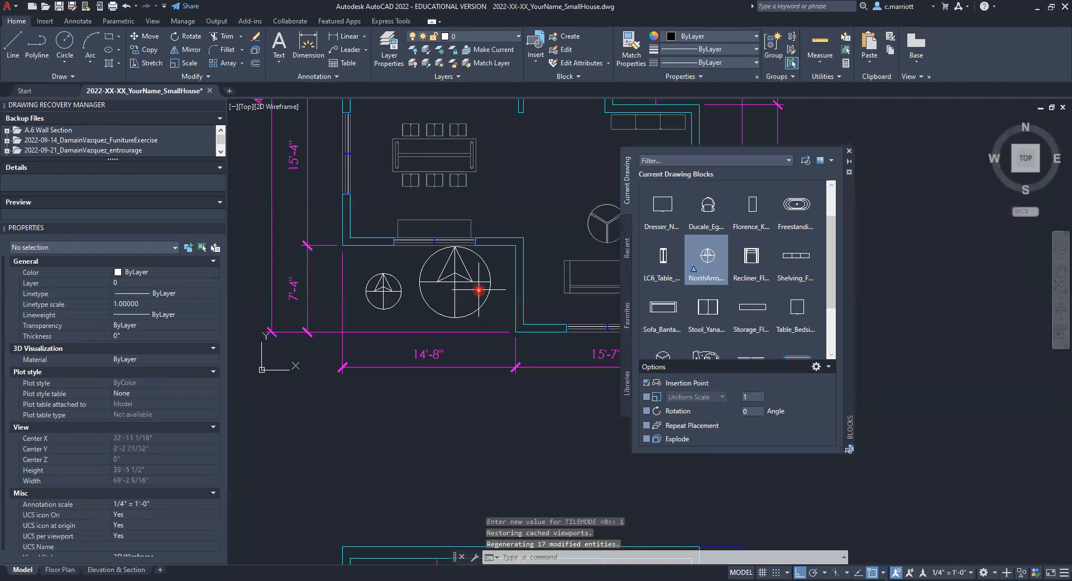
Step: Erase both test north arrows from model space
{"action": "left_click", "coordinate": [475, 282]}
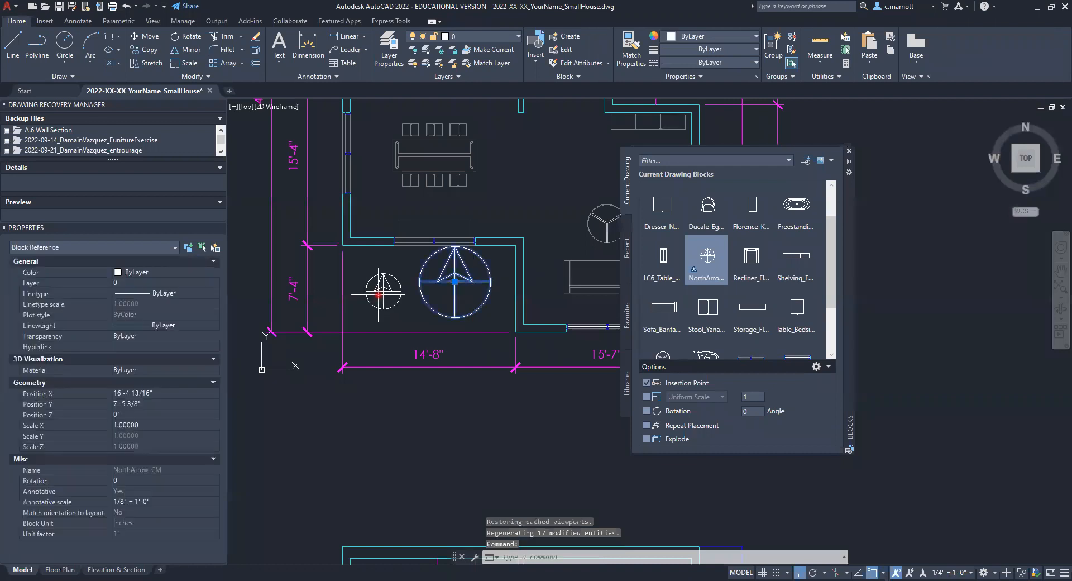
{"action": "type", "text": "e"}
{"action": "key", "text": "Return"}
{"action": "key", "text": "Escape"}
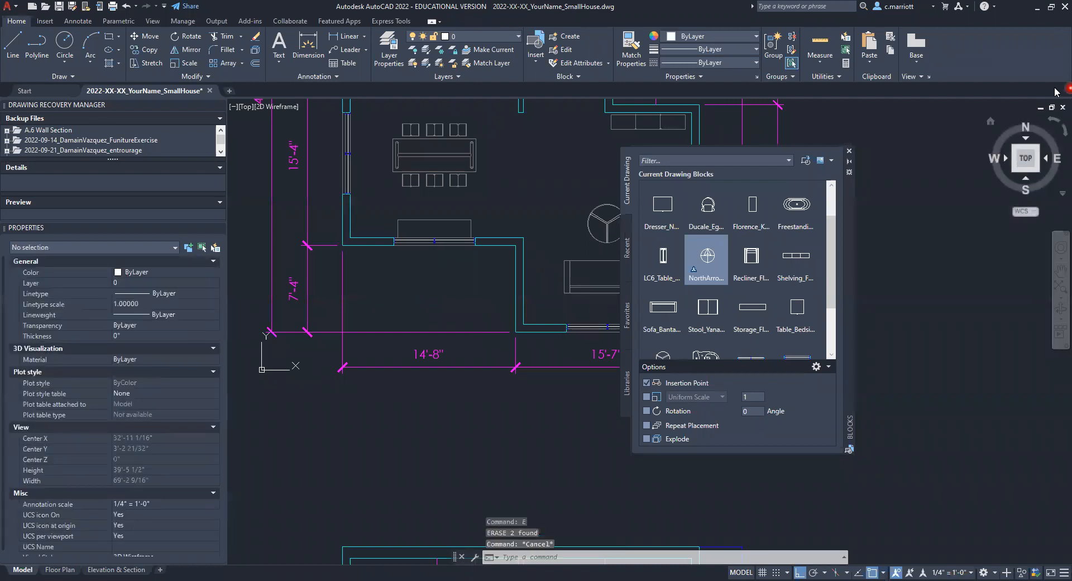
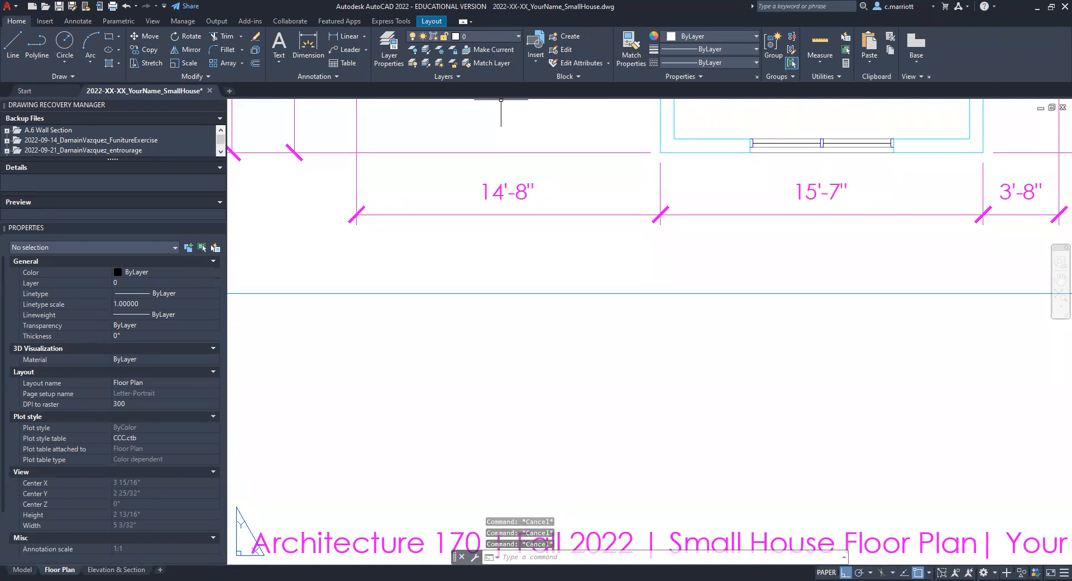
Step: Draw a rectangle 1.5" wide and 3/16" high above the title text on the Floor Plan layout
{"action": "type", "text": "rec"}
{"action": "key", "text": "Return"}
{"action": "left_click", "coordinate": [418, 444]}
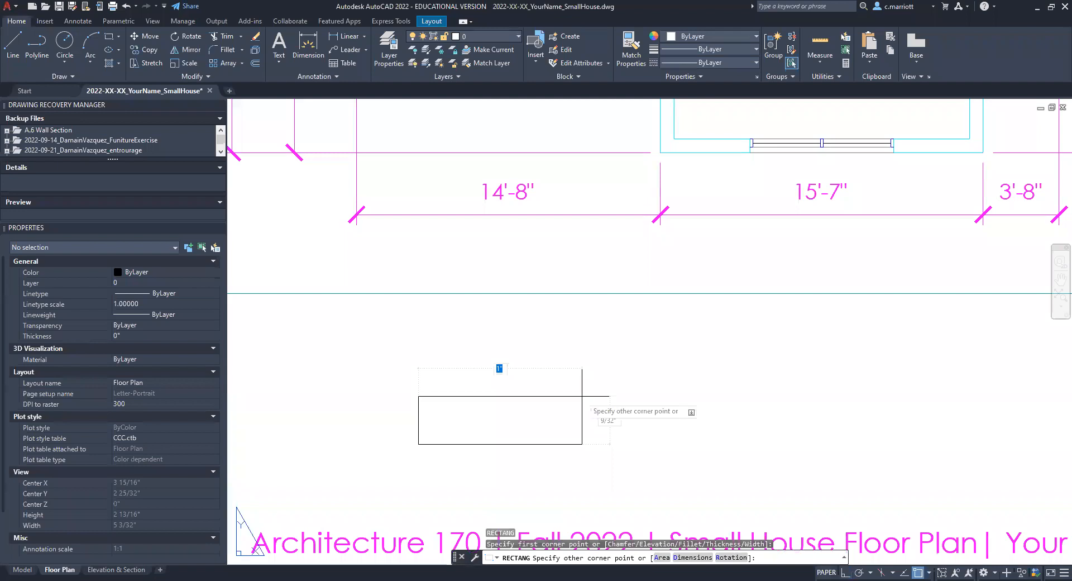
{"action": "type", "text": "1.5"}
{"action": "key", "text": "Tab"}
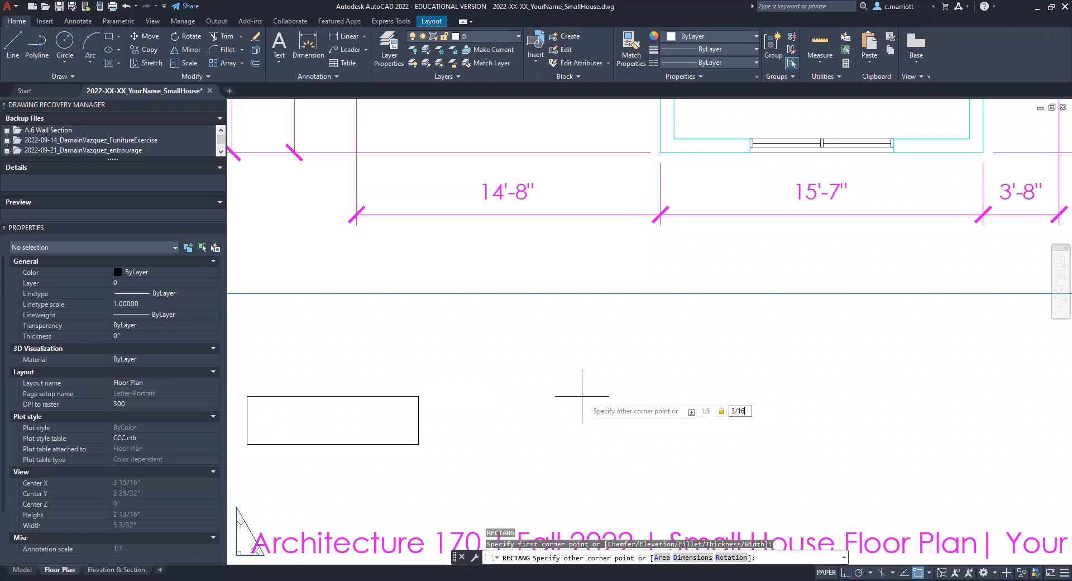
{"action": "key", "text": "Return"}
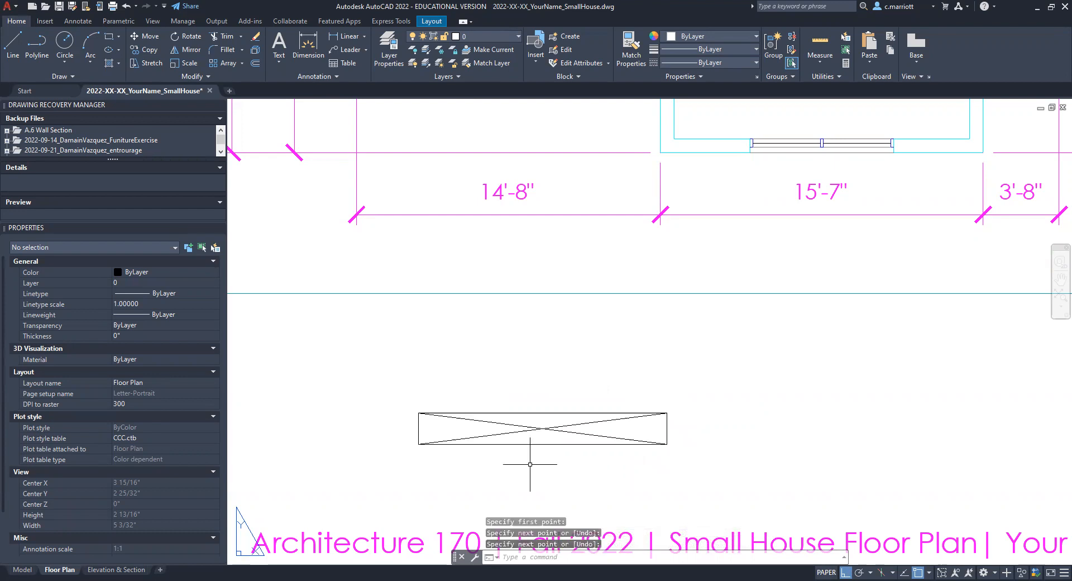
Step: Add two diagonal lines from corner to corner of the rectangle to mark its center
{"action": "key", "text": "Escape"}
{"action": "key", "text": "Escape"}
{"action": "middle_click_drag", "start_coordinate": [555, 436], "coordinate": [564, 420]}
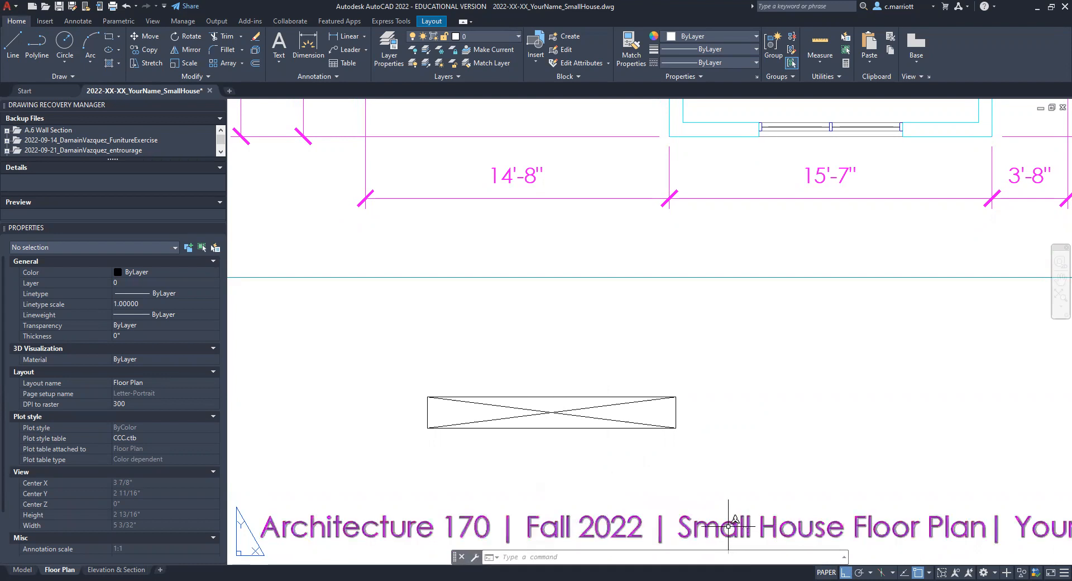
{"action": "mouse_move", "coordinate": [734, 526]}
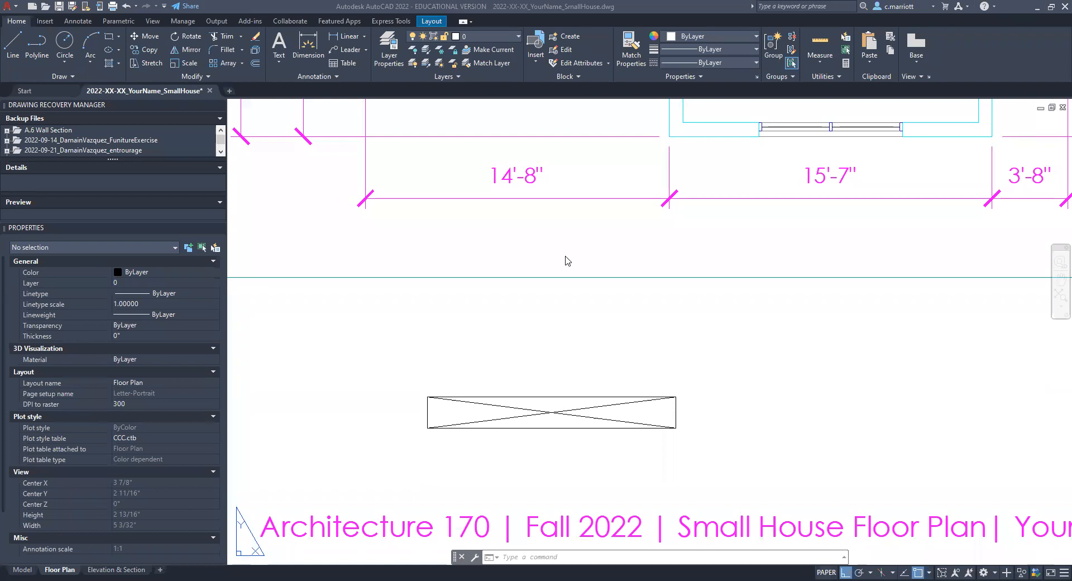
{"action": "left_click", "coordinate": [520, 343]}
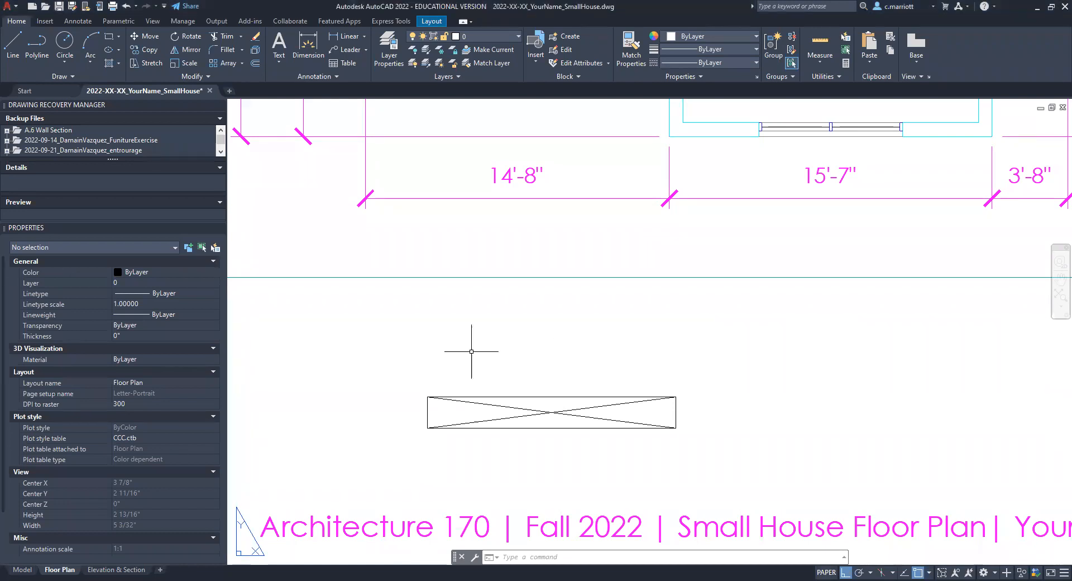
Step: Start an attribute definition with the tag Room, the prompt Room Name and the default value Room X
{"action": "type", "text": "ATTDef"}
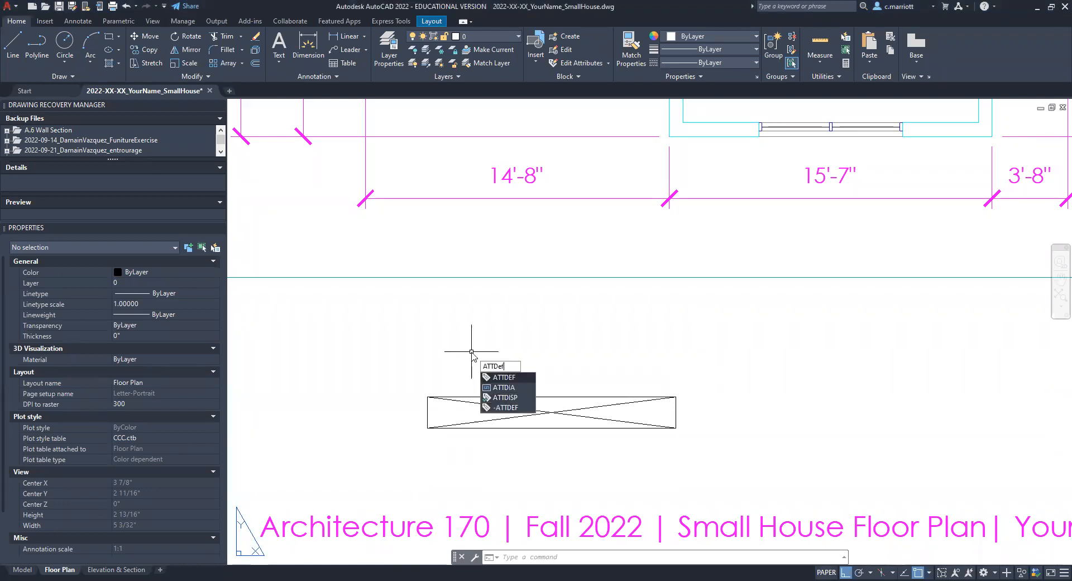
{"action": "key", "text": "Return"}
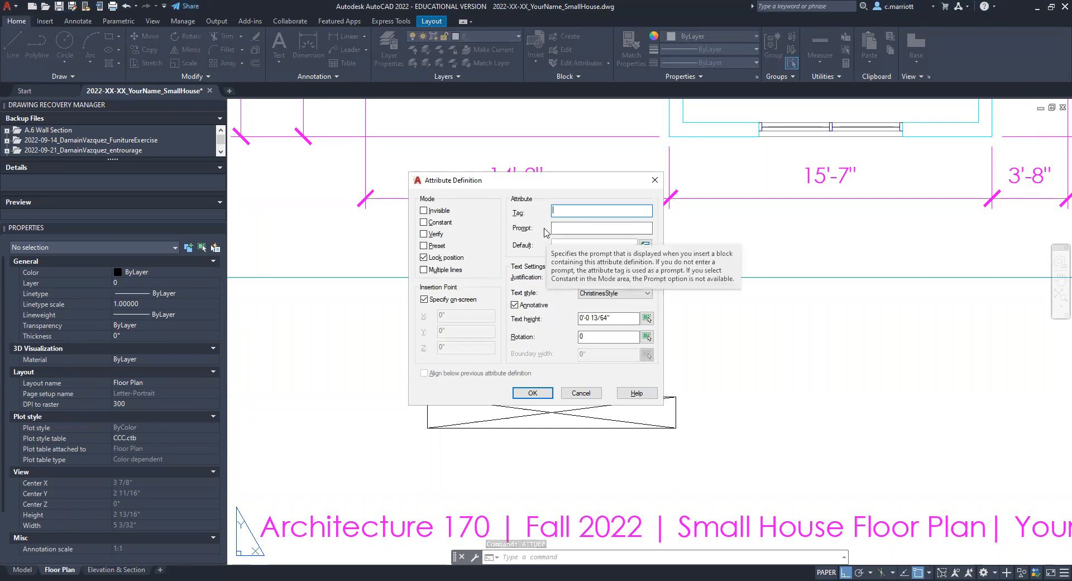
{"action": "type", "text": "Room"}
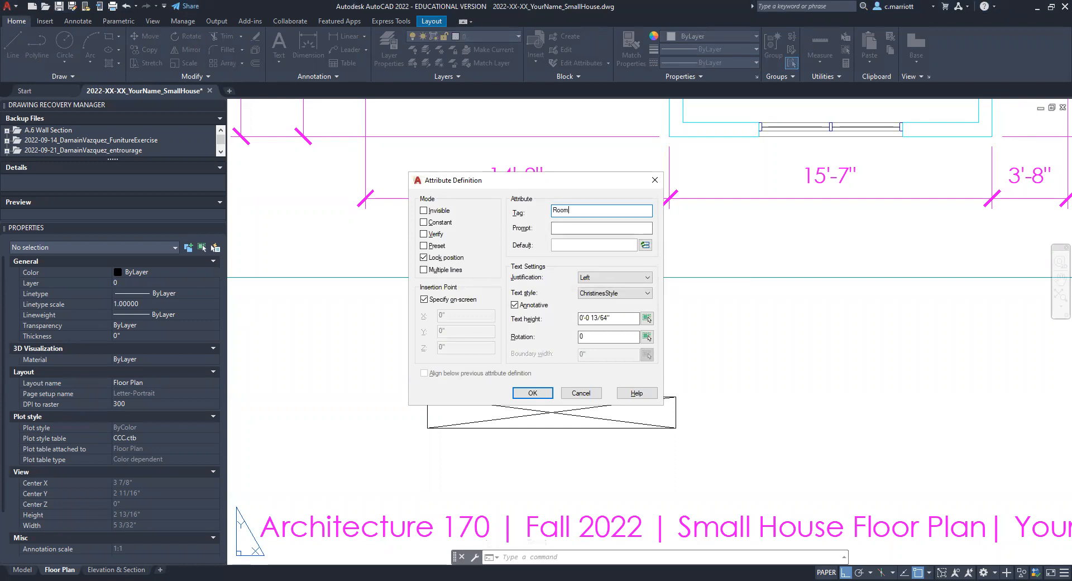
{"action": "left_click", "coordinate": [563, 227]}
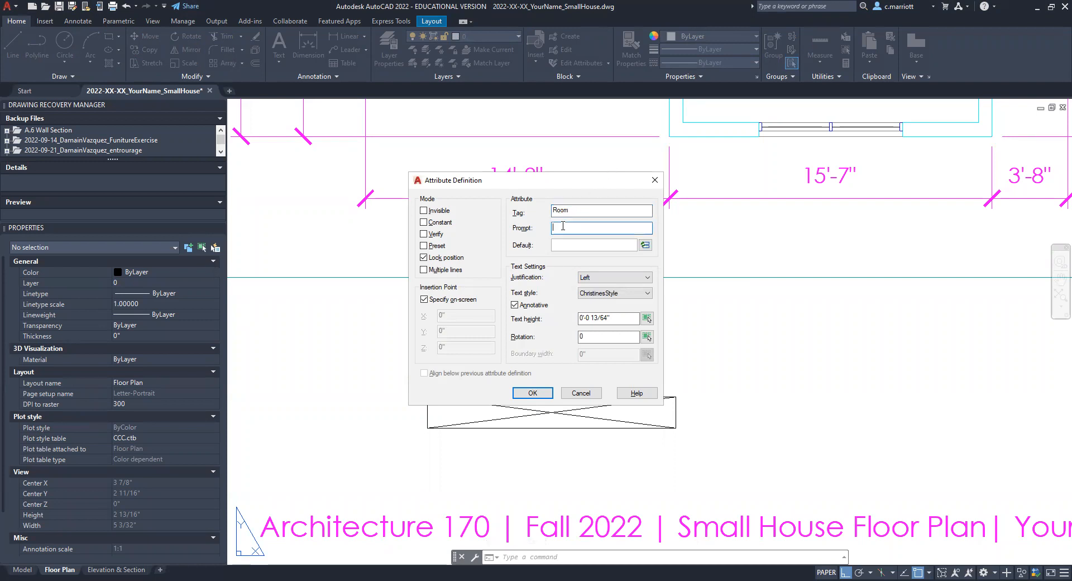
{"action": "type", "text": "Room Name"}
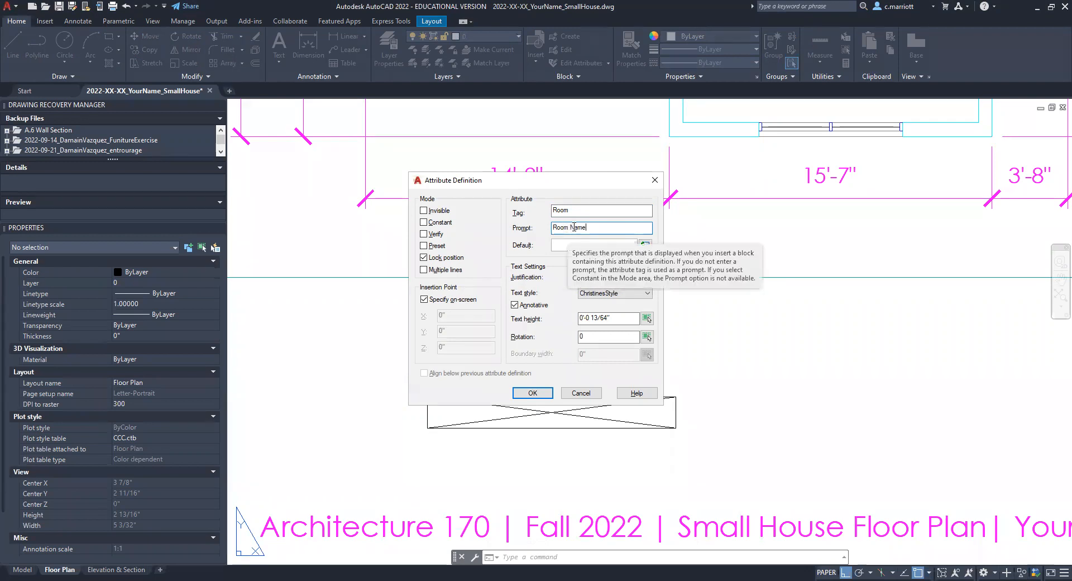
{"action": "left_click", "coordinate": [570, 244]}
{"action": "type", "text": "Room X"}
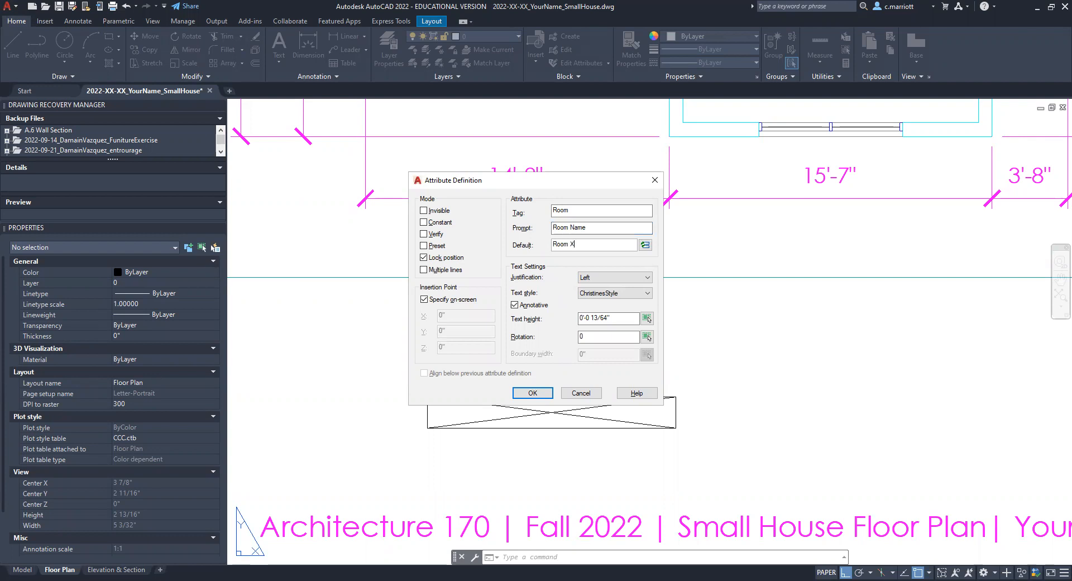
Step: Give the attribute Middle center justification and a text height of .125, and place it where the rectangle's diagonals cross
{"action": "left_click", "coordinate": [646, 278]}
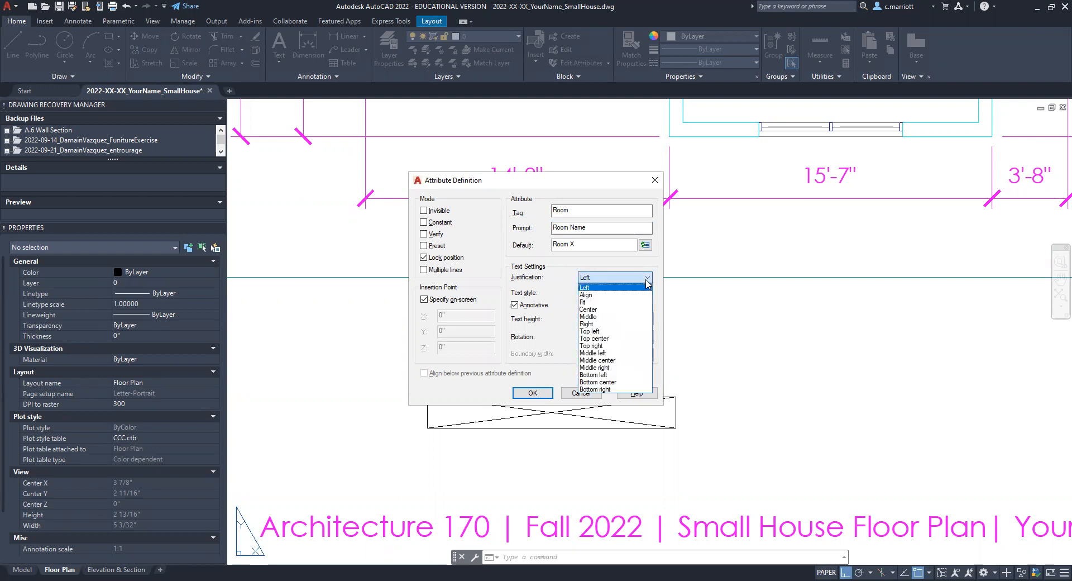
{"action": "left_click", "coordinate": [598, 361]}
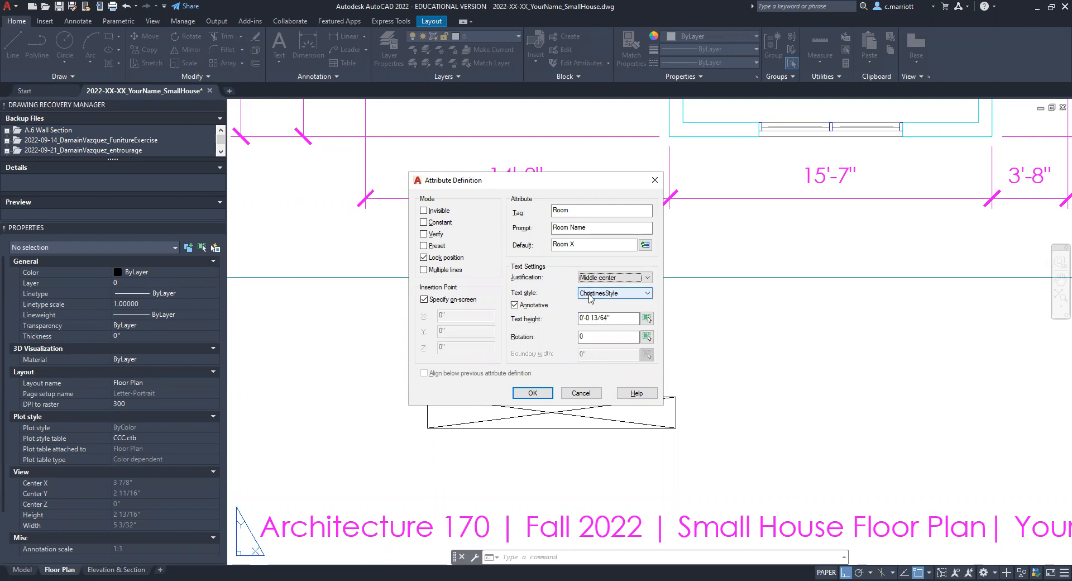
{"action": "left_click_drag", "start_coordinate": [614, 319], "coordinate": [516, 329]}
{"action": "type", "text": ".125"}
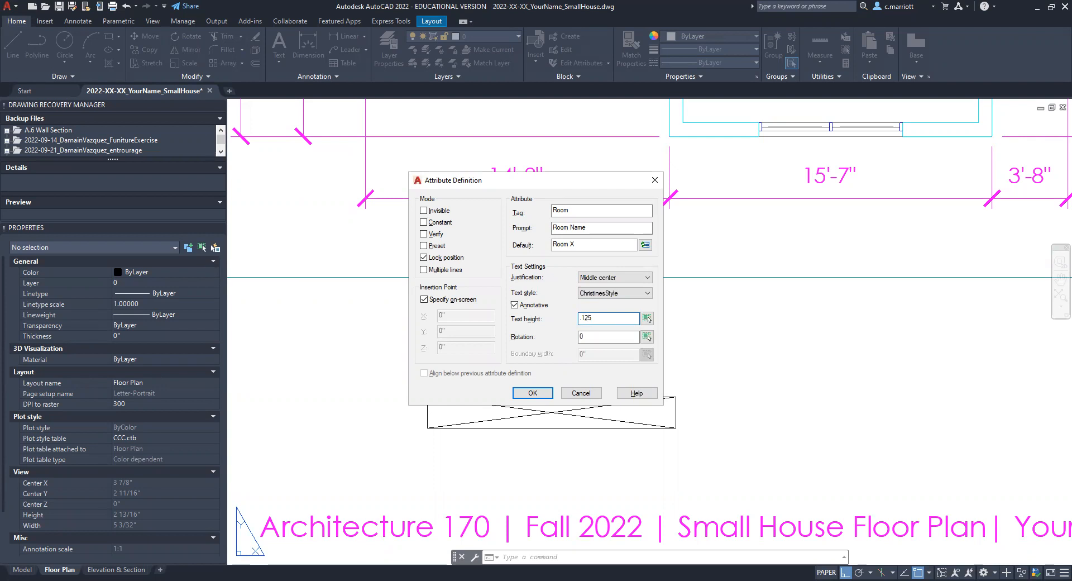
{"action": "left_click", "coordinate": [528, 393]}
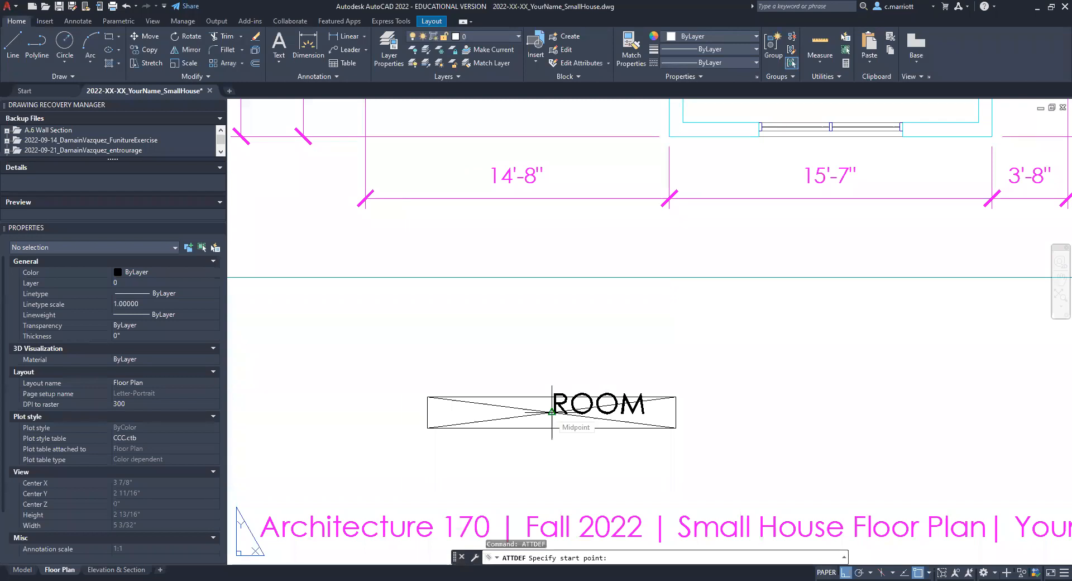
{"action": "left_click", "coordinate": [552, 411]}
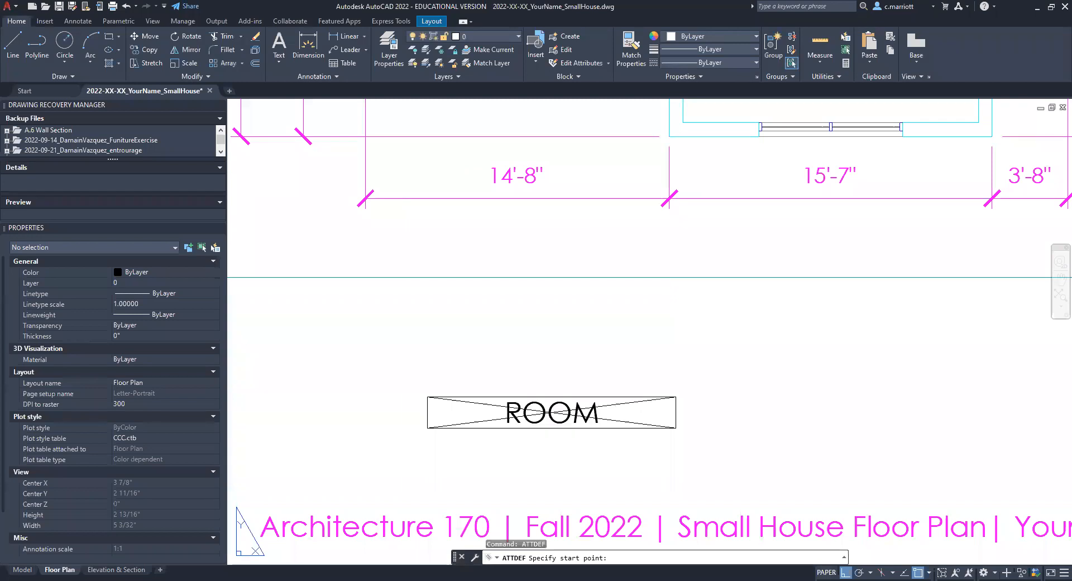
{"action": "left_click", "coordinate": [590, 412]}
{"action": "key", "text": "Escape"}
{"action": "key", "text": "Escape"}
{"action": "key", "text": "Escape"}
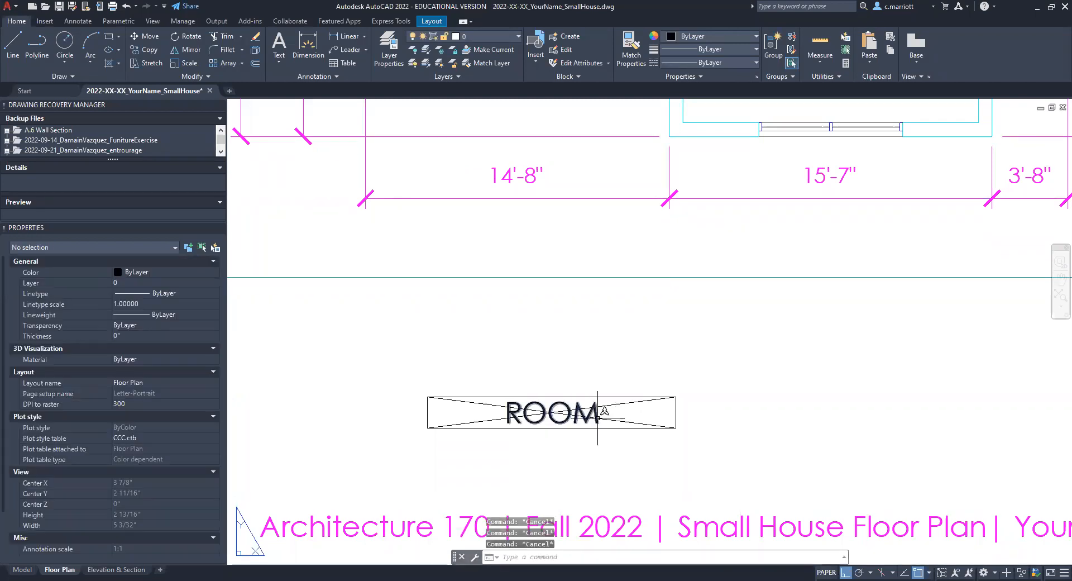
{"action": "left_click", "coordinate": [603, 406]}
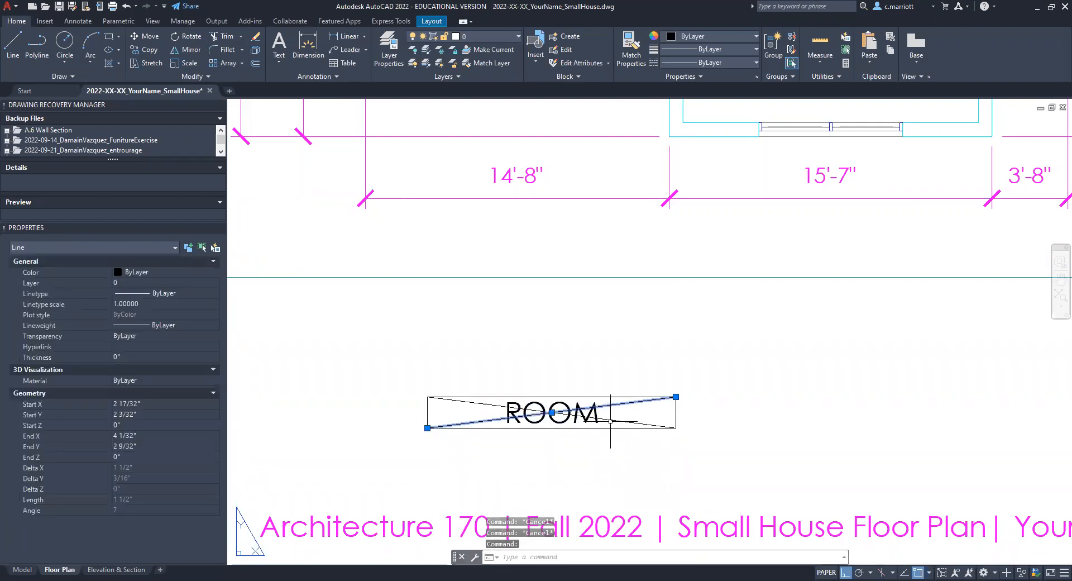
{"action": "left_click", "coordinate": [611, 419]}
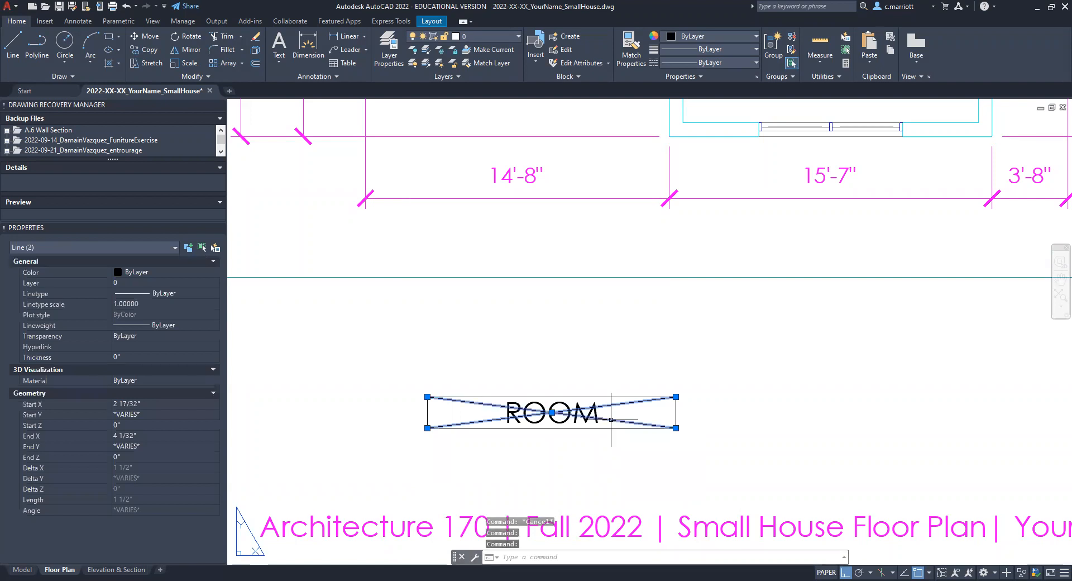
{"action": "key", "text": "Escape"}
{"action": "key", "text": "Escape"}
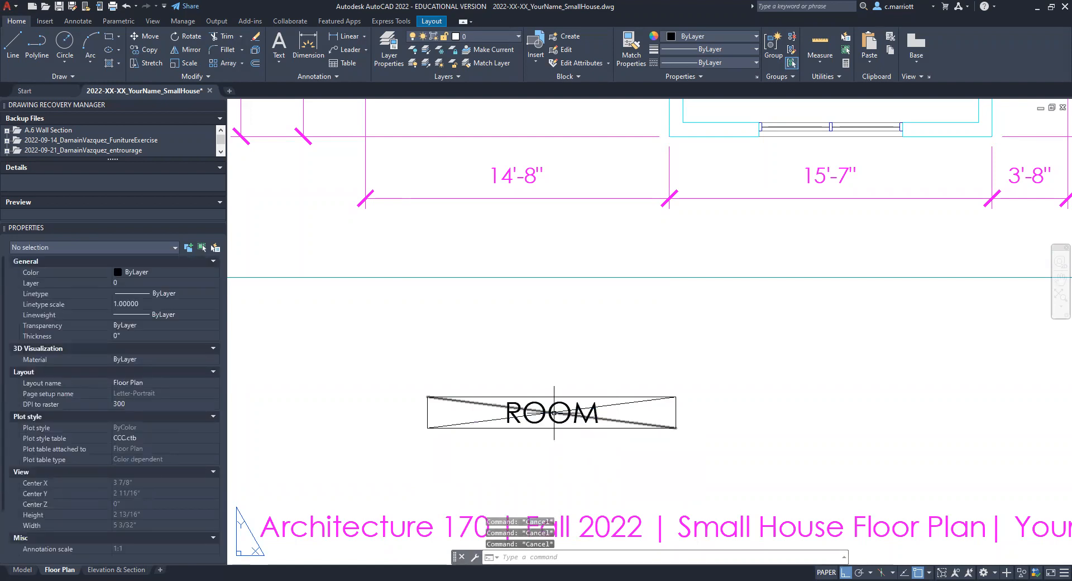
{"action": "left_click", "coordinate": [586, 416]}
{"action": "left_click", "coordinate": [606, 404]}
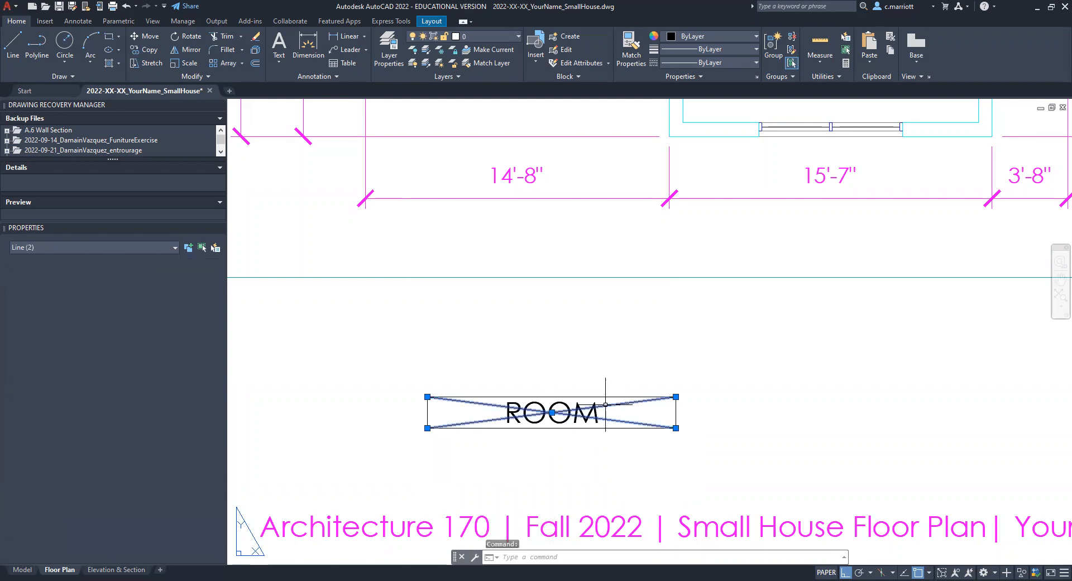
{"action": "key", "text": "Escape"}
{"action": "key", "text": "Escape"}
{"action": "key", "text": "Escape"}
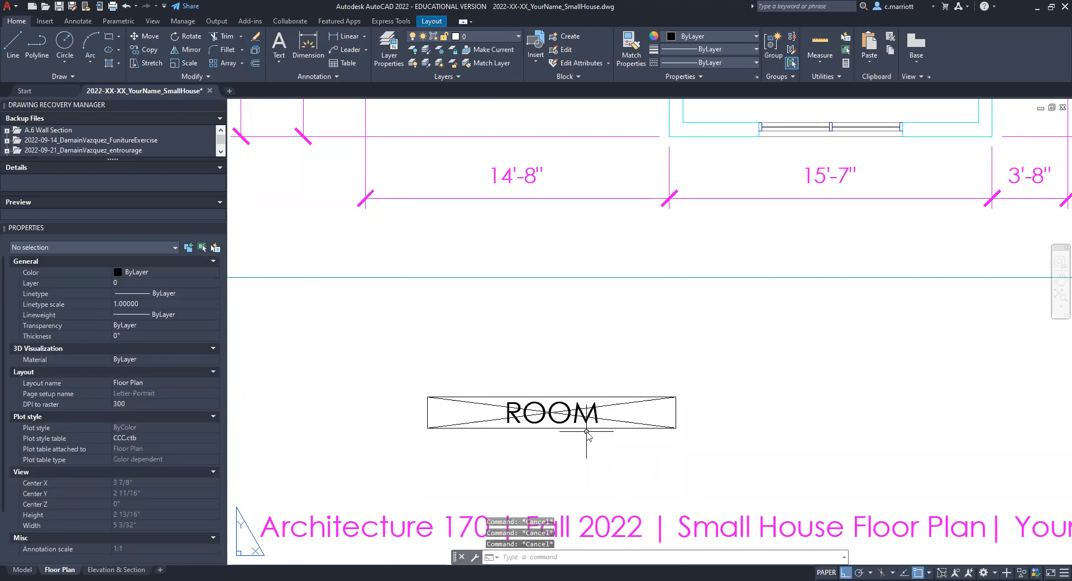
Step: Start a block definition named RoomLabel_cm with its base point where the diagonals cross
{"action": "type", "text": "b"}
{"action": "key", "text": "Return"}
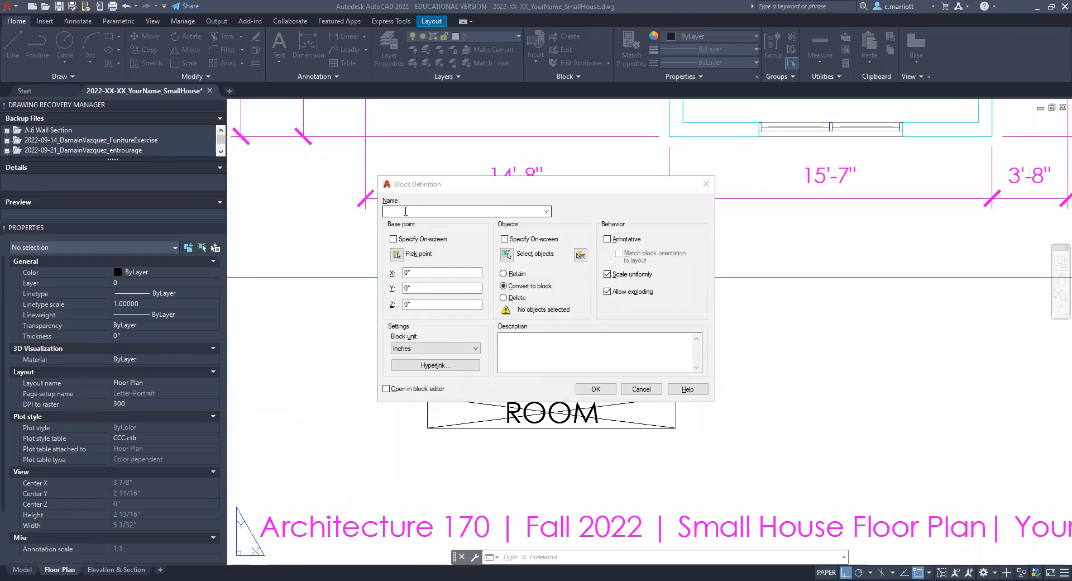
{"action": "left_click", "coordinate": [464, 211]}
{"action": "type", "text": "Room Lab"}
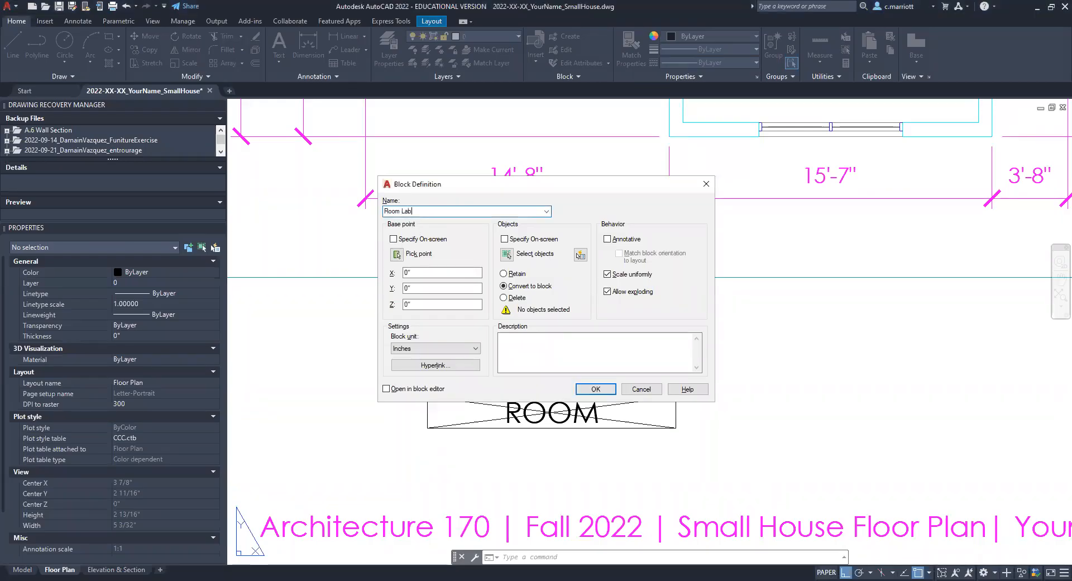
{"action": "type", "text": "el_"}
{"action": "key", "text": "BackSpace"}
{"action": "key", "text": "BackSpace"}
{"action": "key", "text": "BackSpace"}
{"action": "key", "text": "BackSpace"}
{"action": "key", "text": "BackSpace"}
{"action": "key", "text": "BackSpace"}
{"action": "type", "text": "Label"}
{"action": "left_click", "coordinate": [397, 255]}
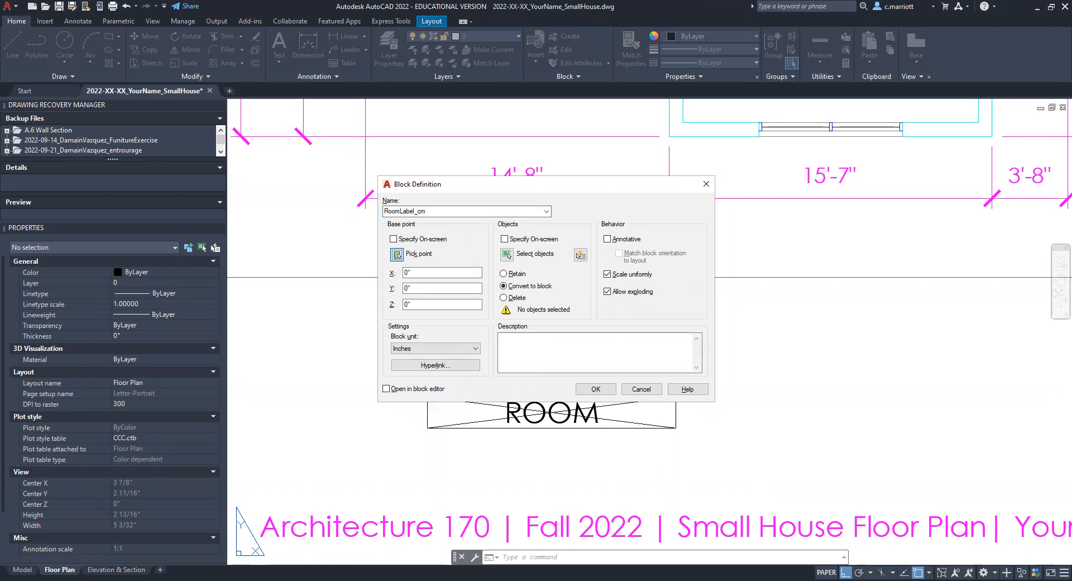
{"action": "left_click", "coordinate": [531, 326]}
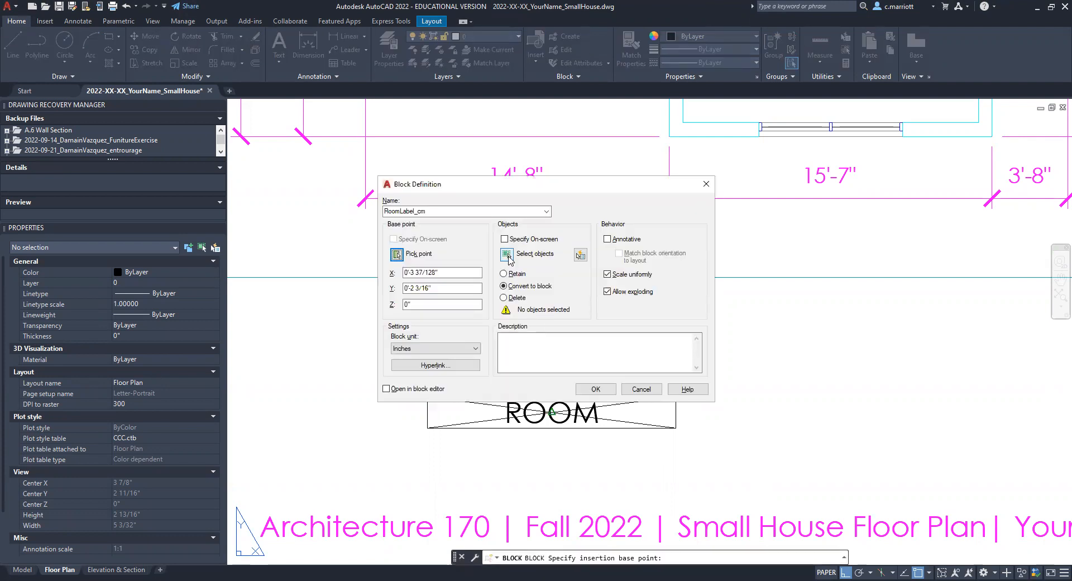
Step: Select the ROOM attribute and the rectangle without the diagonals, make the block annotative, and create it
{"action": "left_click", "coordinate": [508, 256]}
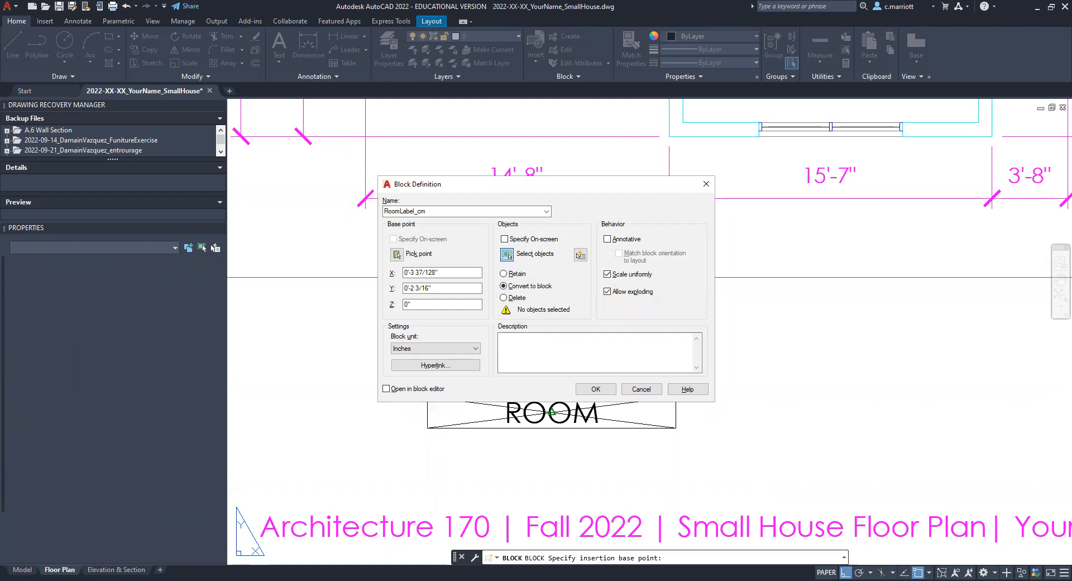
{"action": "left_click", "coordinate": [535, 403]}
{"action": "left_click", "coordinate": [536, 397]}
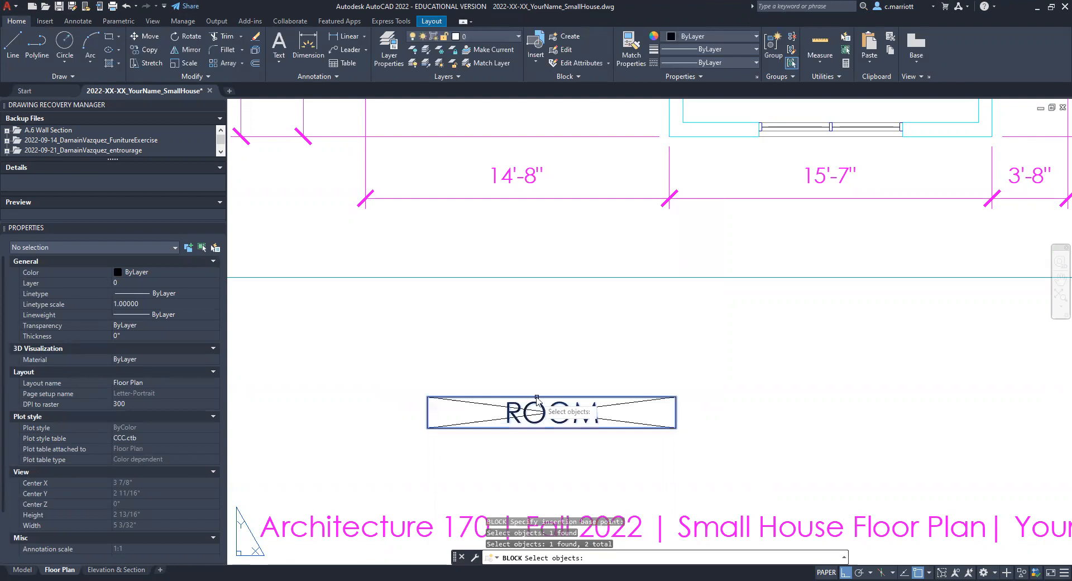
{"action": "key", "text": "Return"}
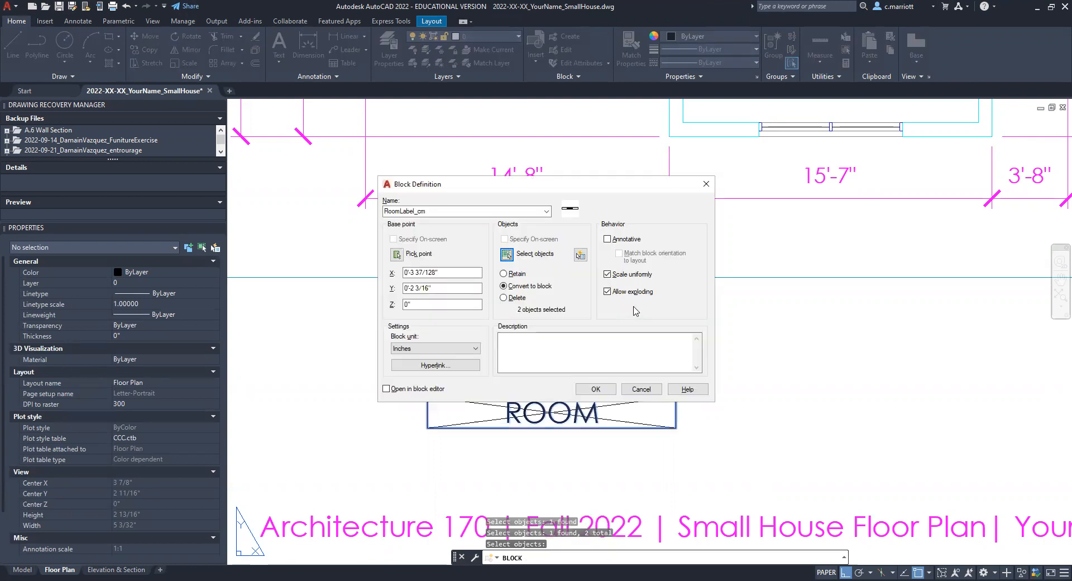
{"action": "left_click", "coordinate": [607, 239]}
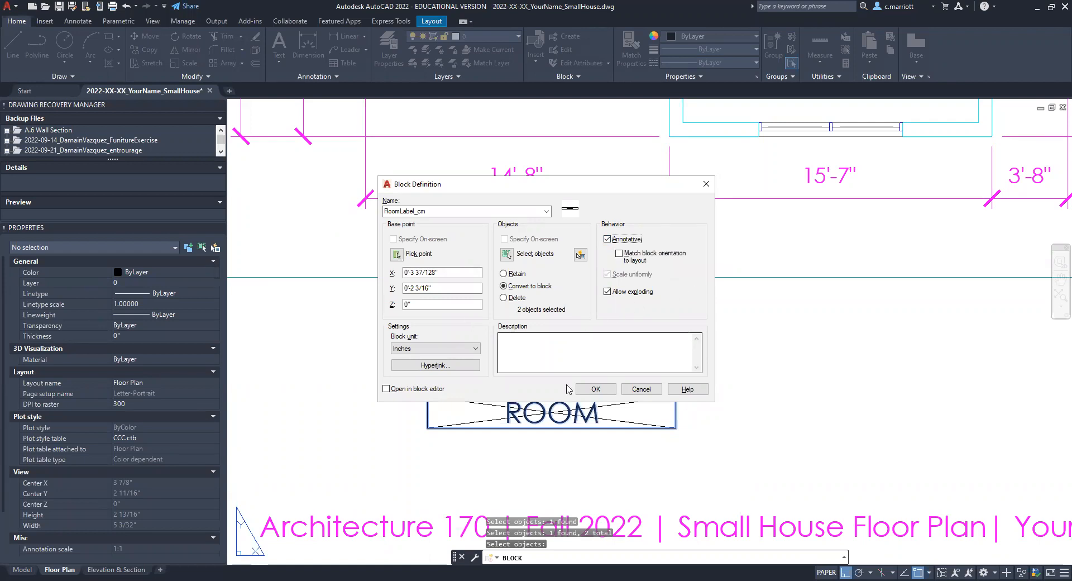
{"action": "left_click", "coordinate": [595, 389]}
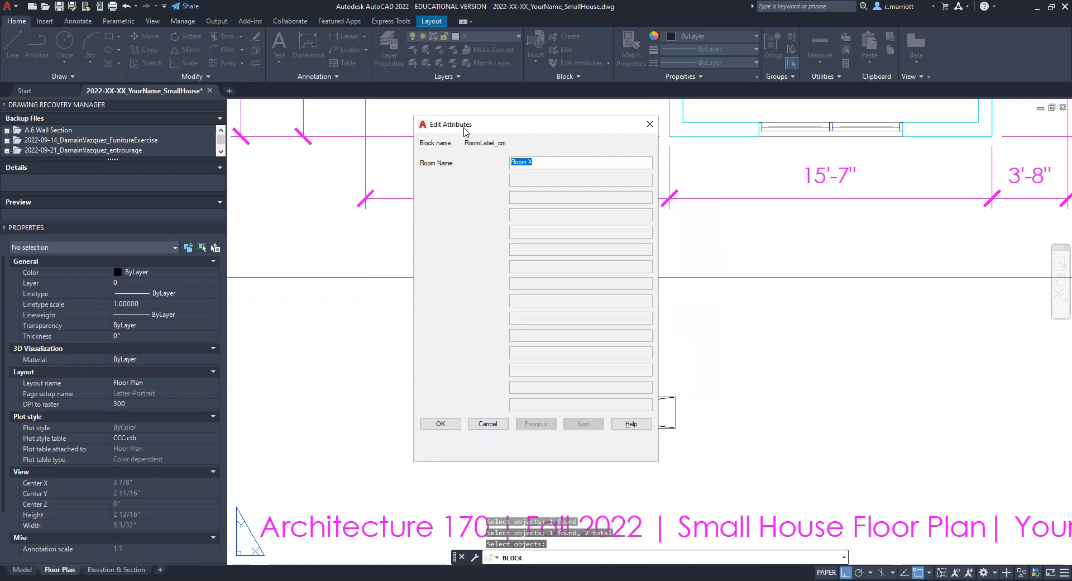
Step: Set the new label block's Room Name attribute to Bathroom
{"action": "left_click_drag", "start_coordinate": [464, 131], "coordinate": [727, 169]}
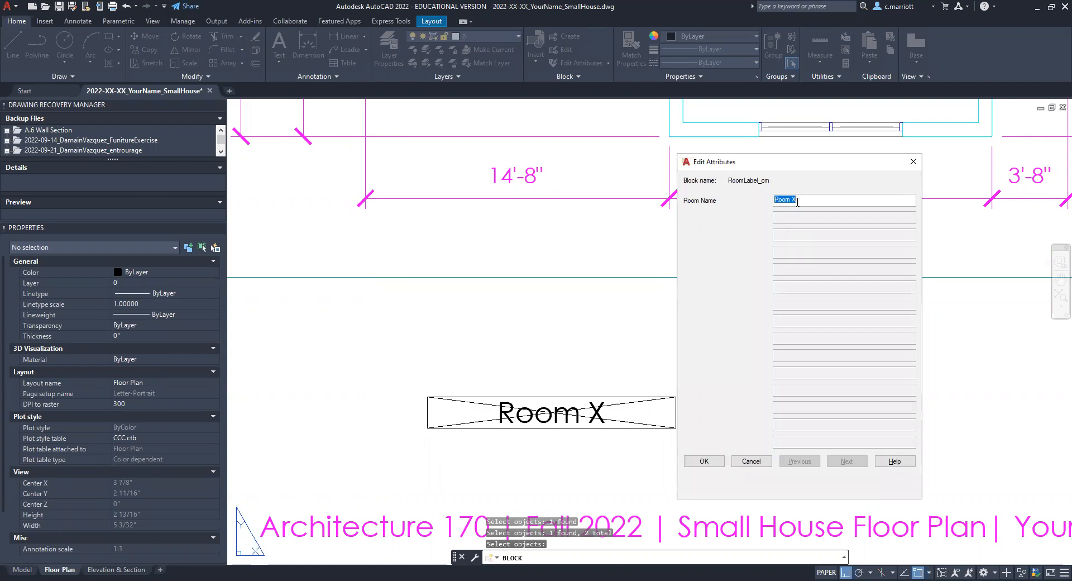
{"action": "type", "text": "Bathroom"}
{"action": "left_click", "coordinate": [704, 461]}
{"action": "key", "text": "Escape"}
{"action": "key", "text": "Escape"}
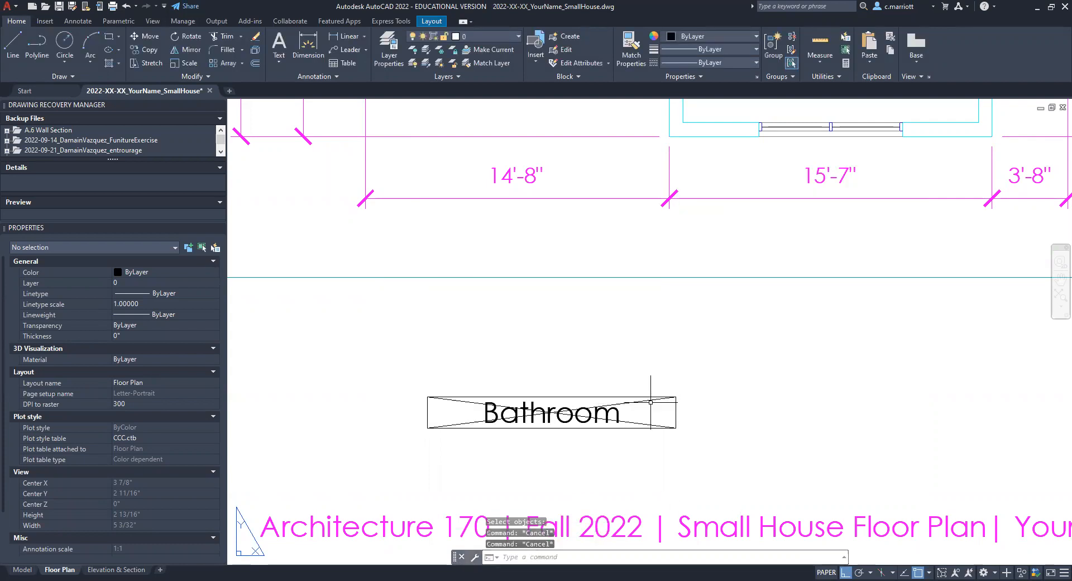
{"action": "scroll", "coordinate": [651, 401], "scroll_direction": "down", "scroll_amount": 8}
{"action": "scroll", "coordinate": [653, 396], "scroll_direction": "up", "scroll_amount": 2}
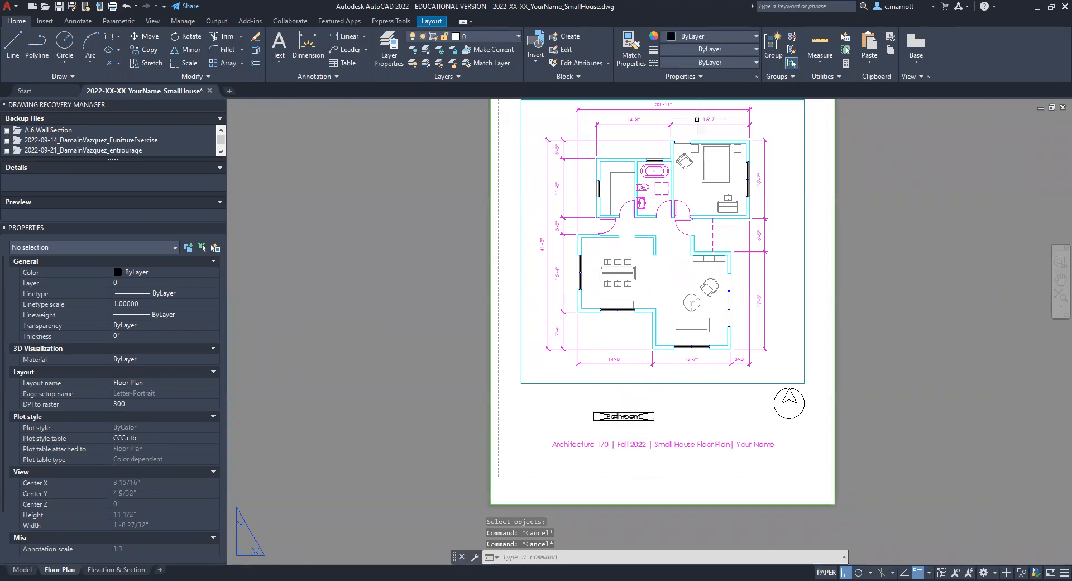
Step: Erase the Bathroom label block and its two diagonal construction lines from the layout
{"action": "left_click", "coordinate": [652, 405]}
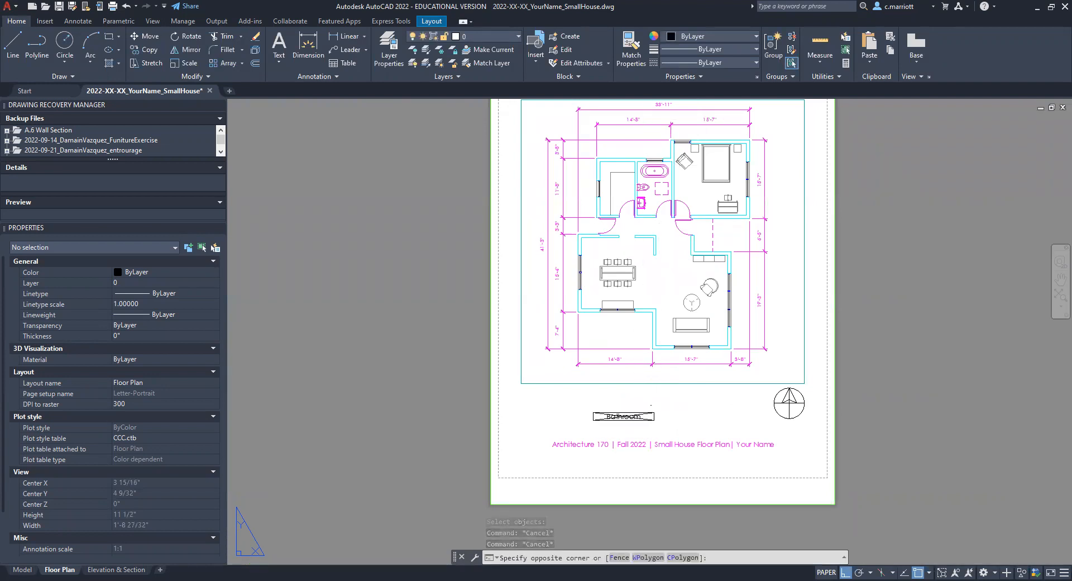
{"action": "left_click", "coordinate": [591, 424]}
{"action": "type", "text": "E"}
{"action": "key", "text": "Return"}
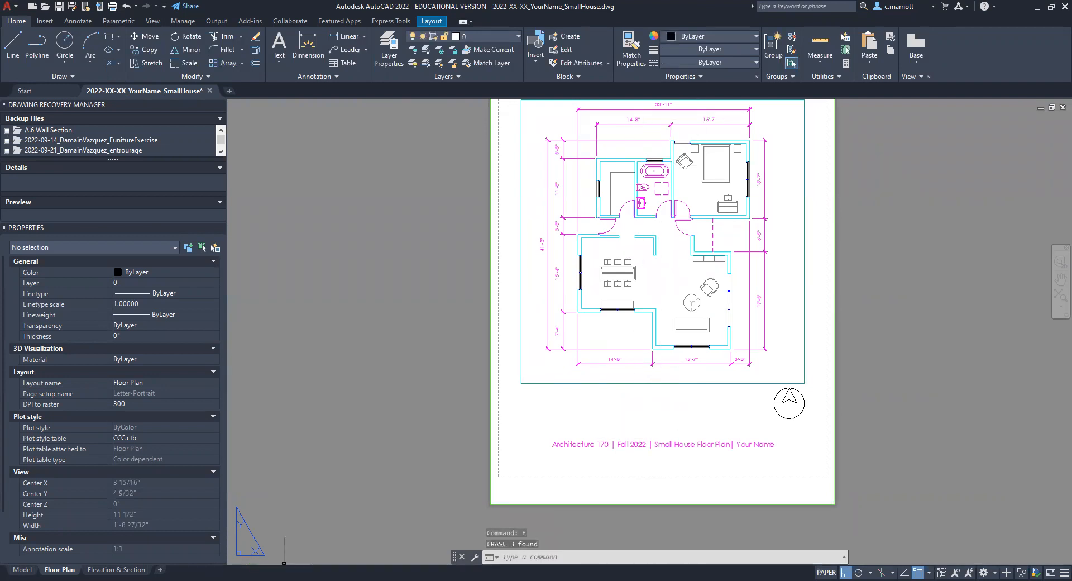
Step: Switch to model space and make G-ANNO the current layer
{"action": "left_click", "coordinate": [22, 569]}
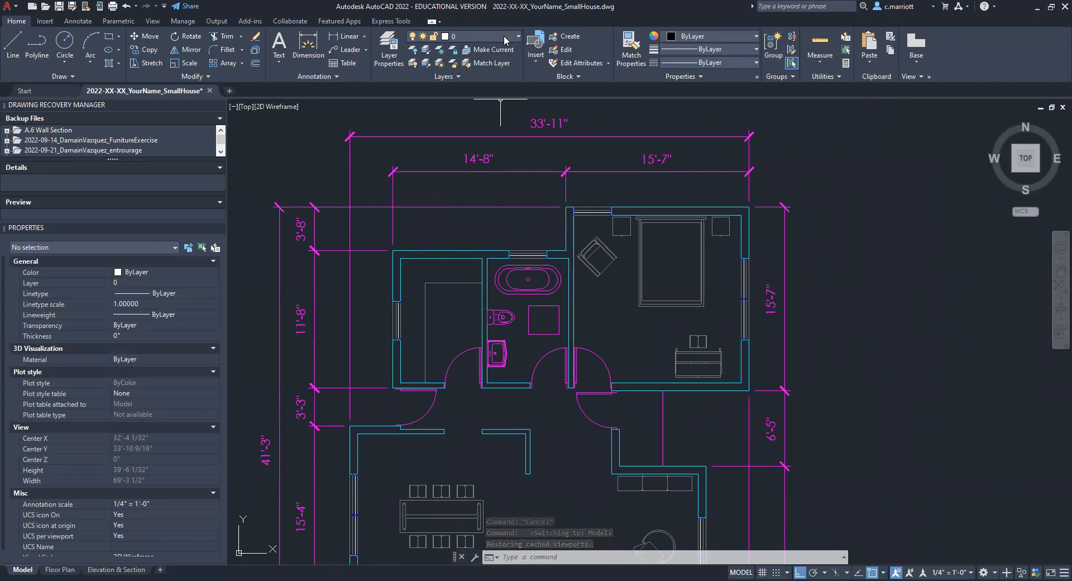
{"action": "left_click", "coordinate": [512, 37]}
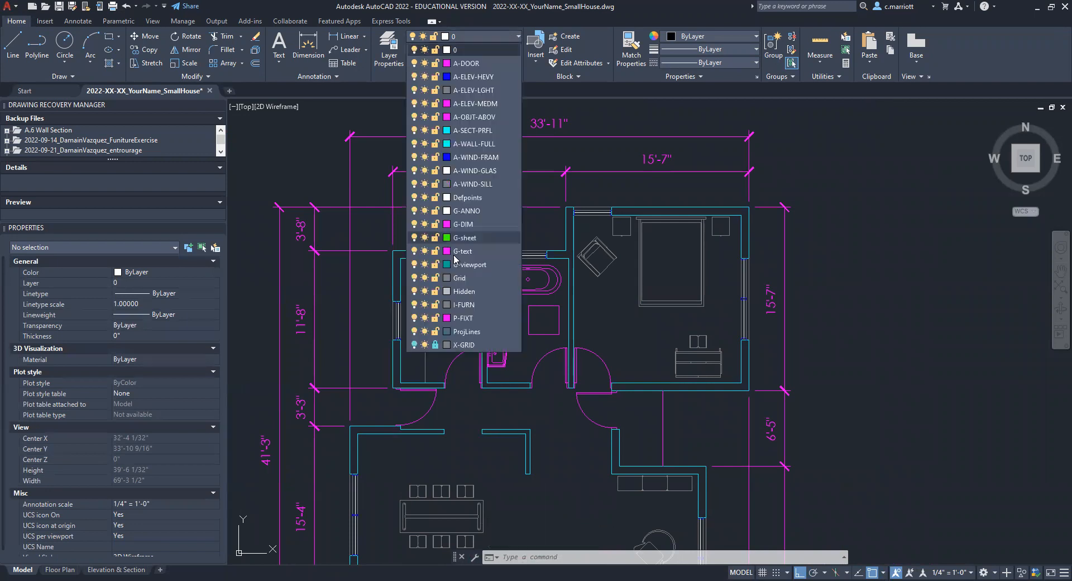
{"action": "left_click", "coordinate": [464, 211]}
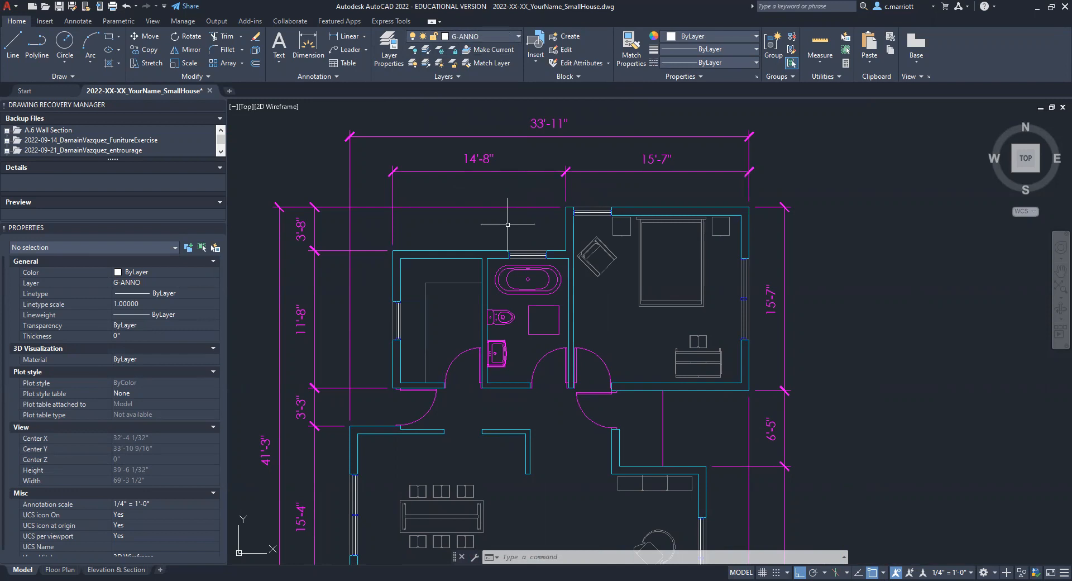
{"action": "key", "text": "Escape"}
{"action": "key", "text": "Escape"}
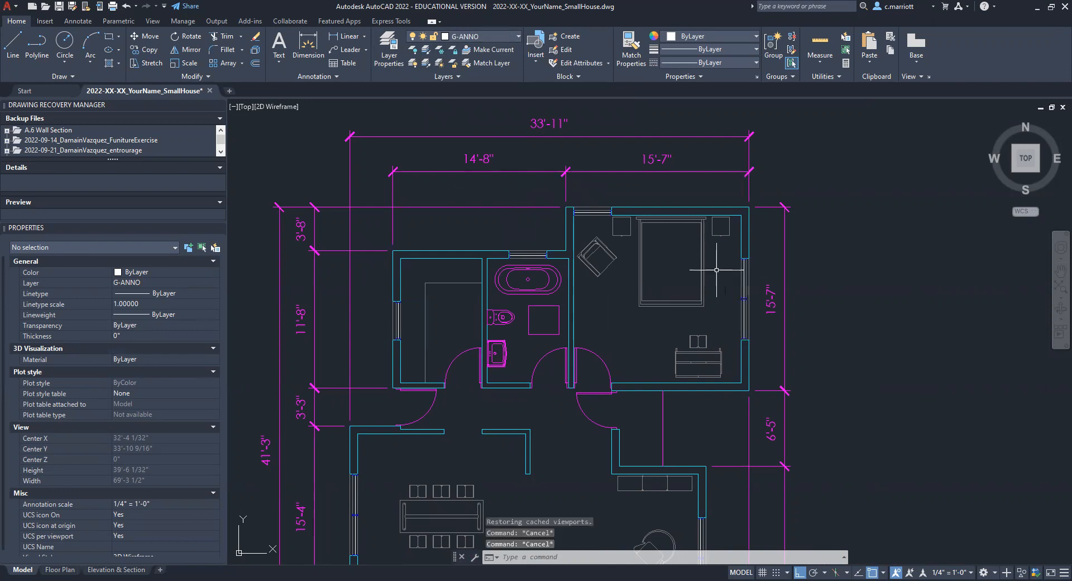
Step: Insert the RoomLabel_cm block above the kitchen, keeping the default Room X name
{"action": "type", "text": "i"}
{"action": "key", "text": "Return"}
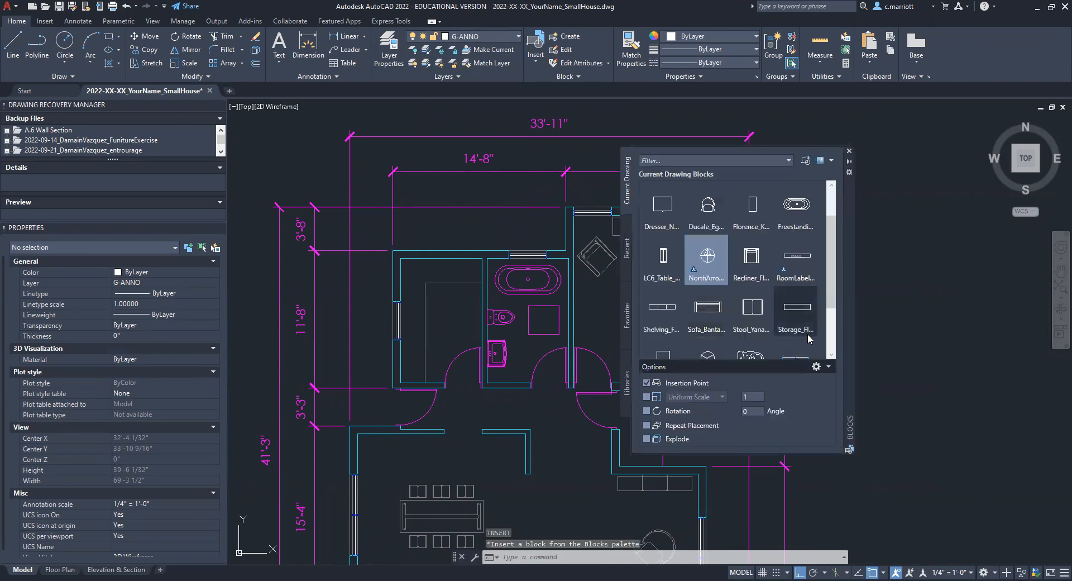
{"action": "left_click", "coordinate": [796, 264]}
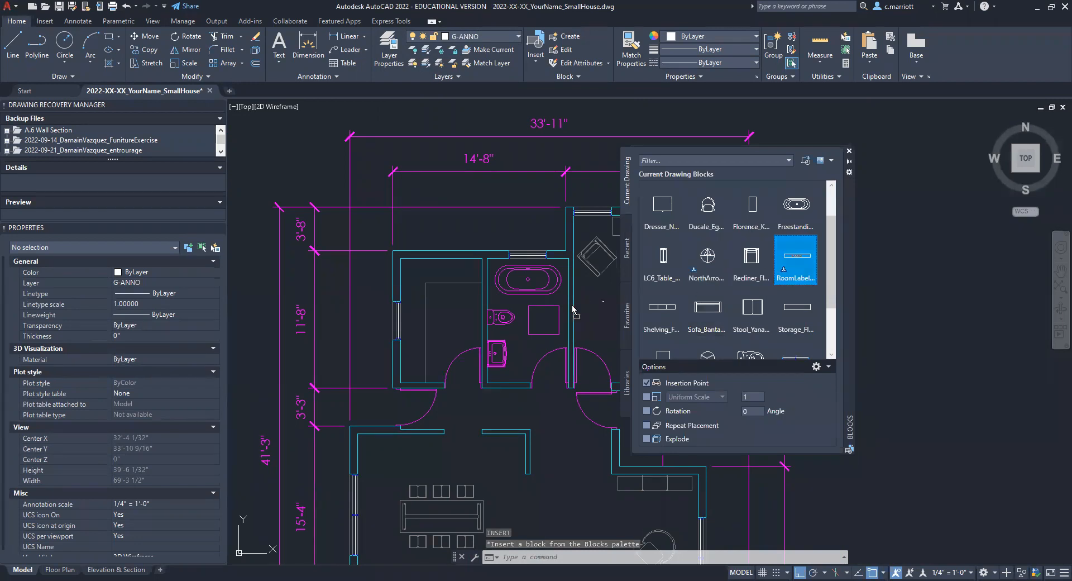
{"action": "key", "text": "Escape"}
{"action": "left_click", "coordinate": [444, 232]}
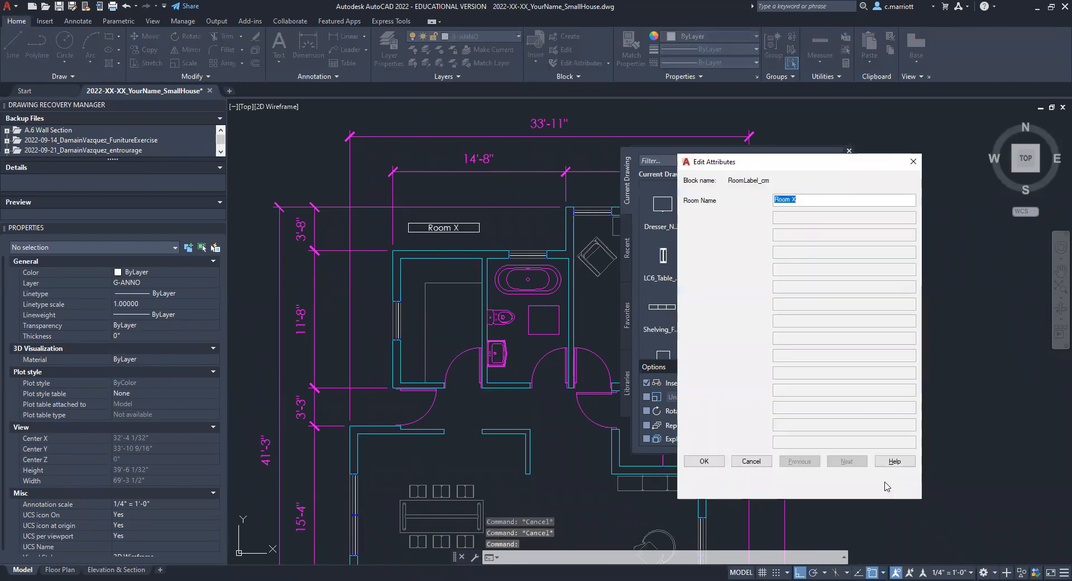
{"action": "left_click", "coordinate": [912, 162]}
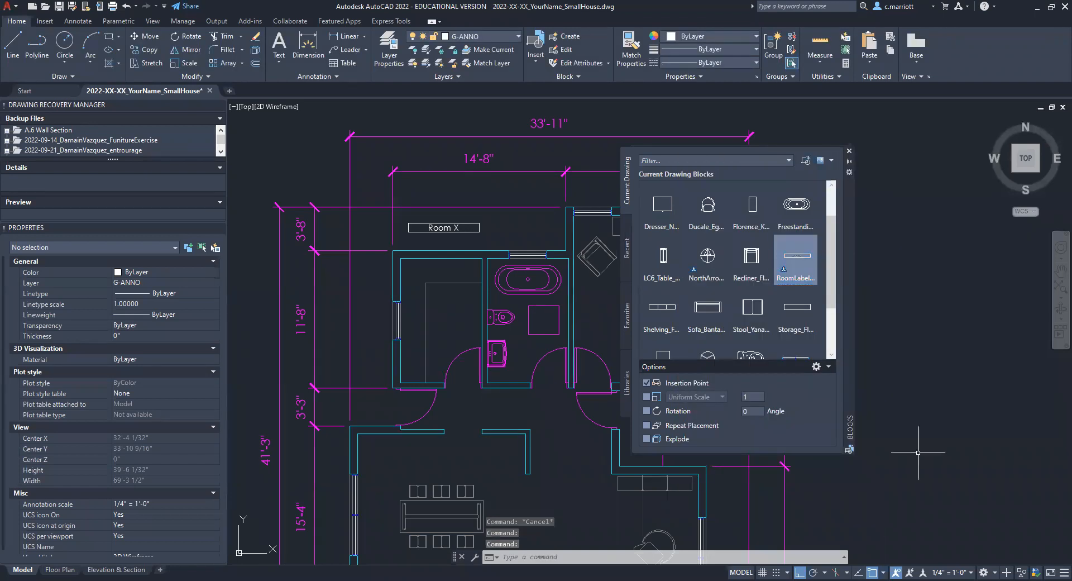
{"action": "left_click", "coordinate": [850, 152]}
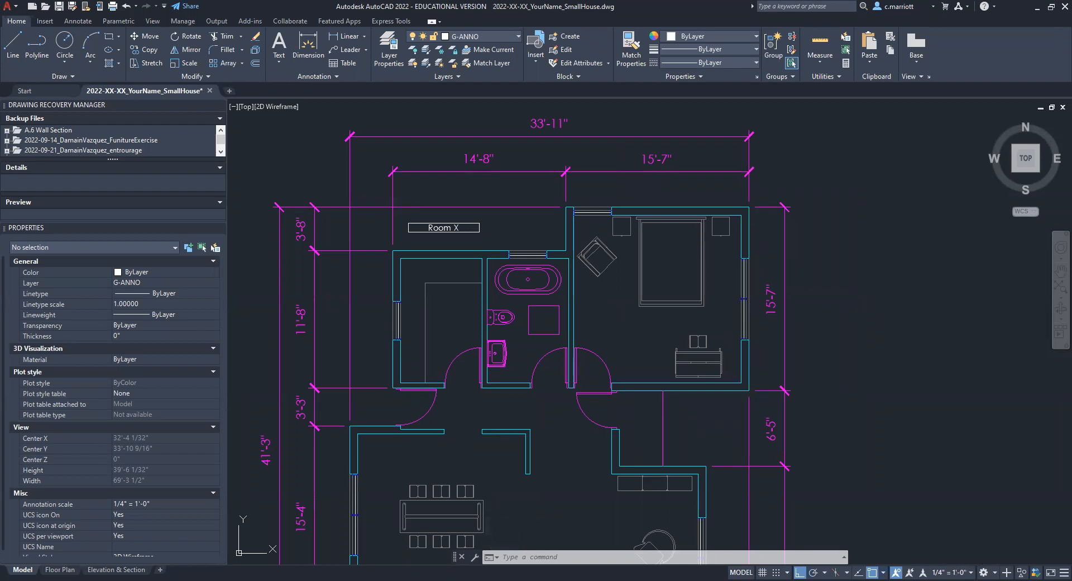
Step: Set the annotation scale to 1/8" = 1'-0" and erase the Room X label above the kitchen
{"action": "left_click", "coordinate": [949, 391]}
{"action": "left_click", "coordinate": [438, 229]}
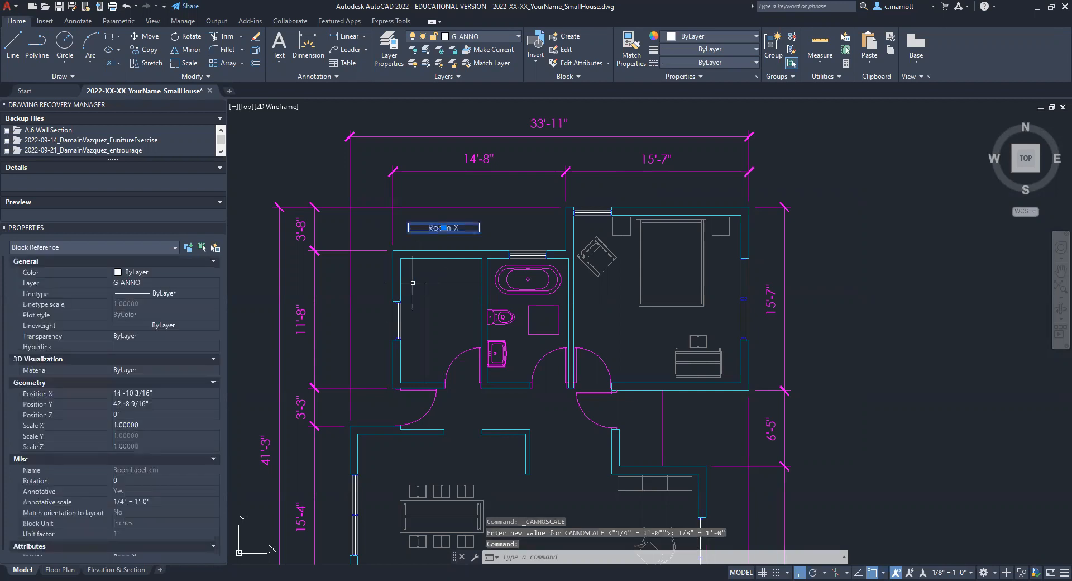
{"action": "type", "text": "e"}
{"action": "key", "text": "Return"}
Step: Insert the RoomLabel_cm block above the kitchen and set its Room Name to Kitchen
{"action": "type", "text": "i"}
{"action": "key", "text": "Return"}
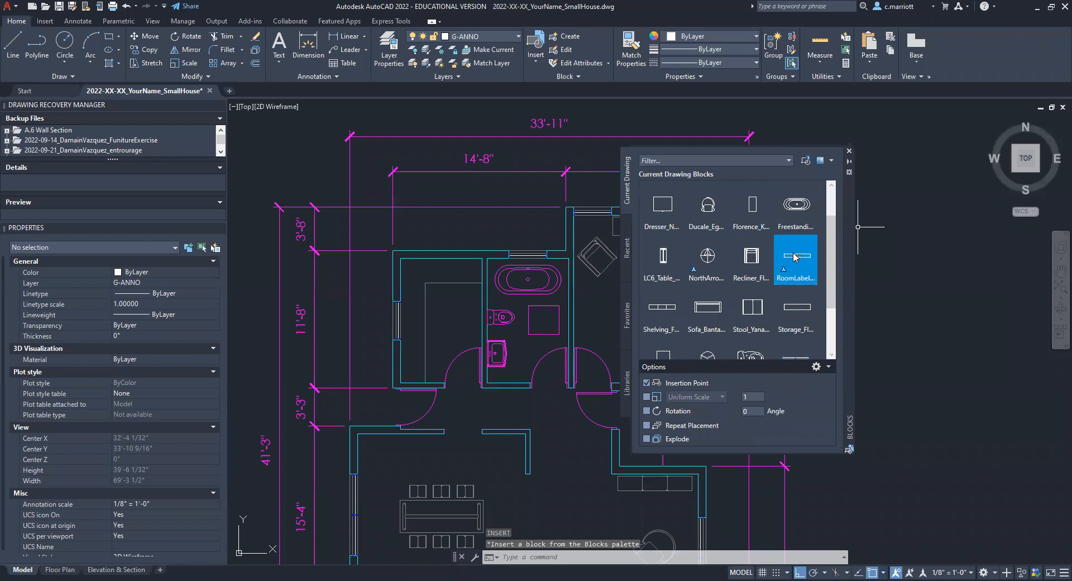
{"action": "left_click_drag", "start_coordinate": [795, 257], "coordinate": [440, 257]}
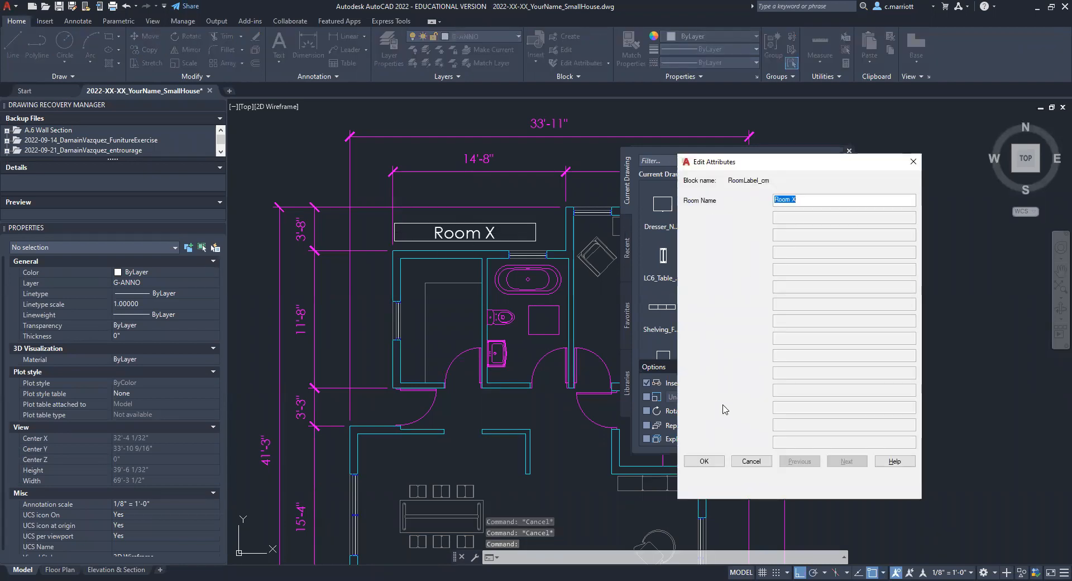
{"action": "type", "text": "k"}
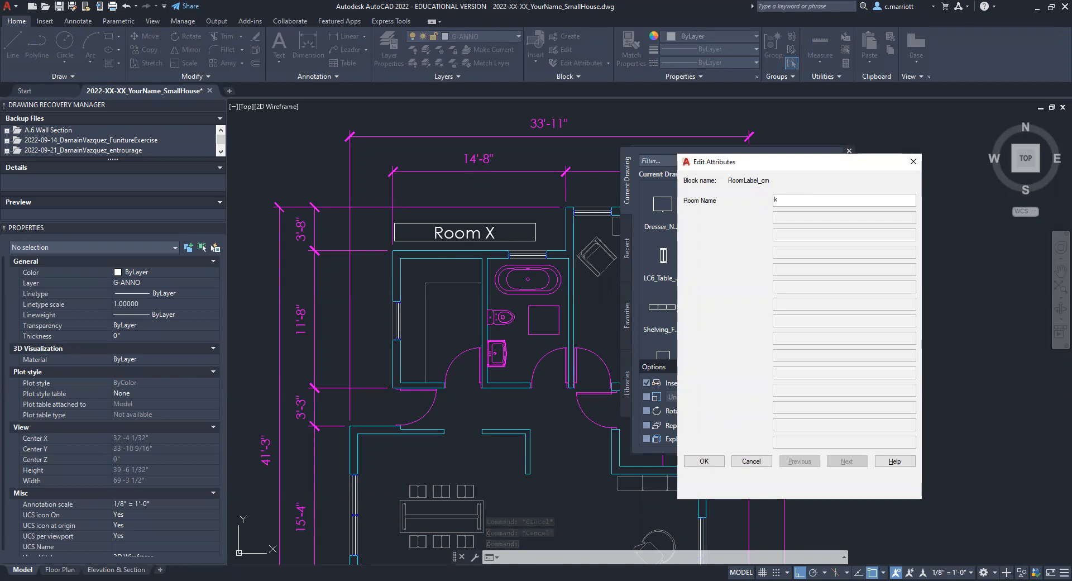
{"action": "type", "text": "i"}
{"action": "key", "text": "BackSpace"}
{"action": "key", "text": "BackSpace"}
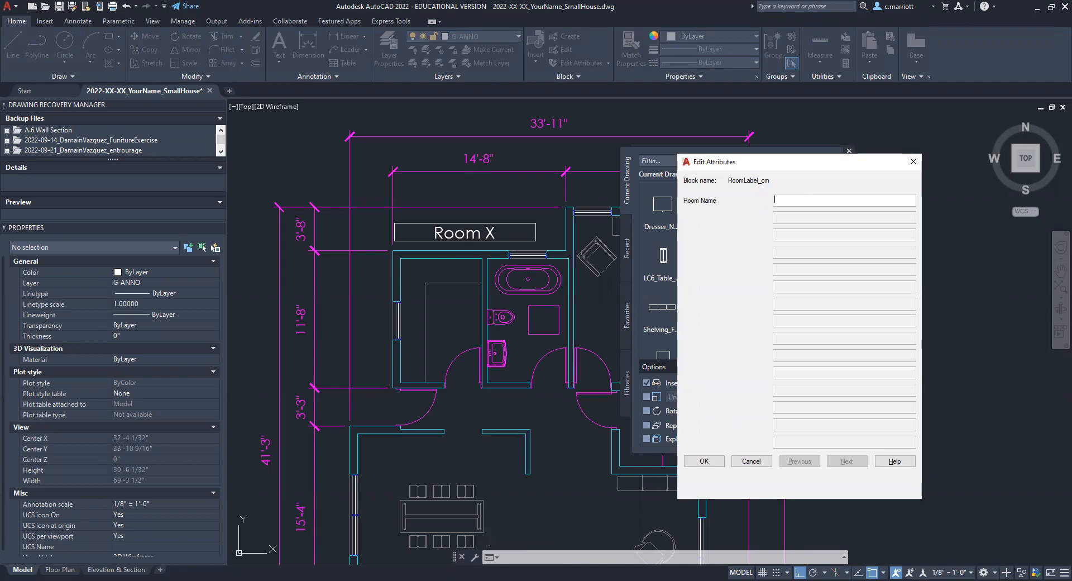
{"action": "type", "text": "Kitchen"}
{"action": "left_click", "coordinate": [704, 462]}
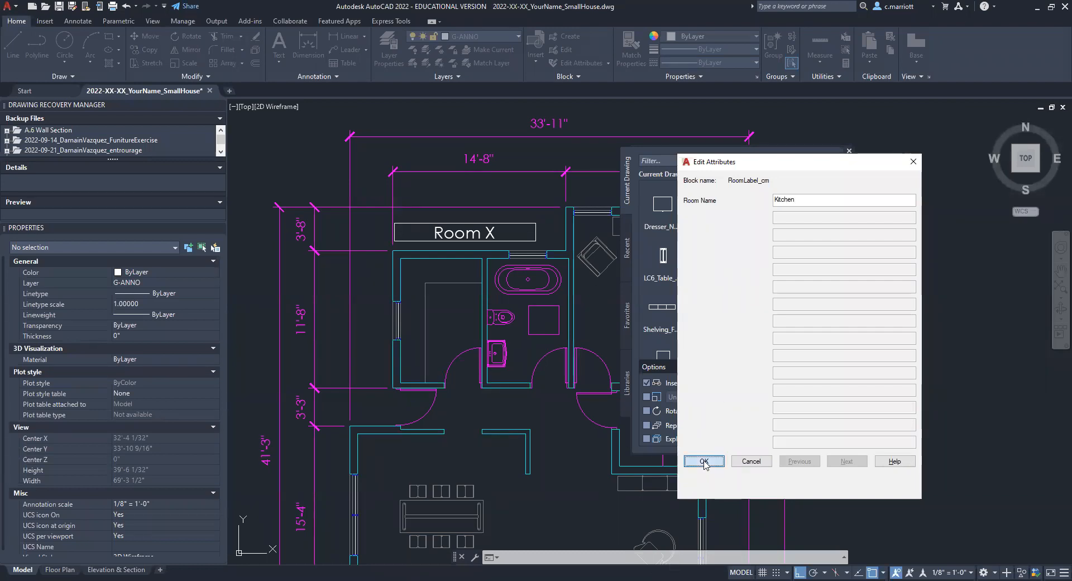
{"action": "key", "text": "Escape"}
{"action": "key", "text": "Escape"}
Step: Move the Kitchen label straight up by about 9 inches so it clears the exterior wall
{"action": "scroll", "coordinate": [476, 217], "scroll_direction": "up", "scroll_amount": 4}
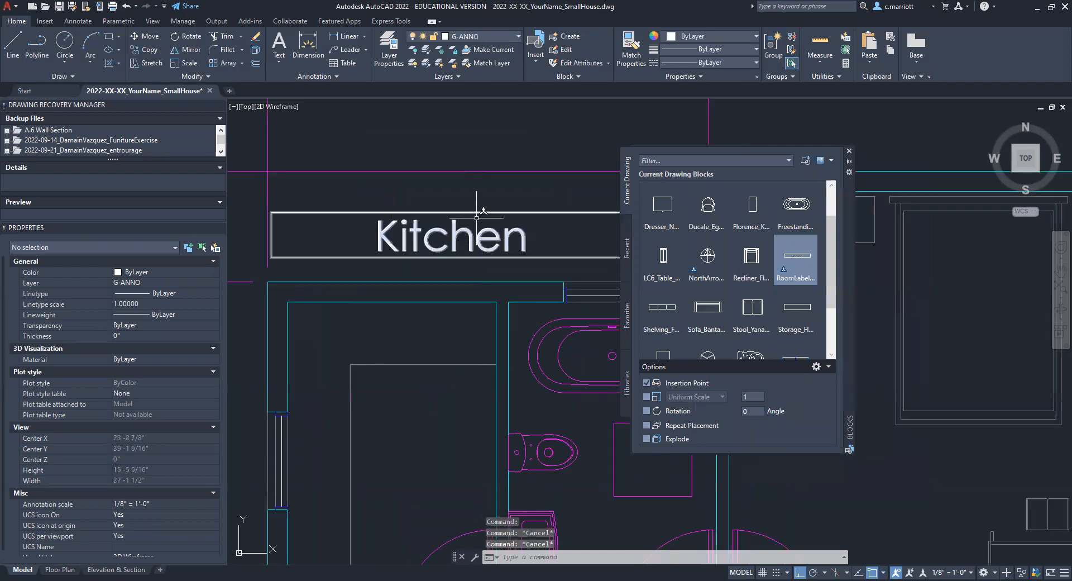
{"action": "left_click", "coordinate": [476, 217]}
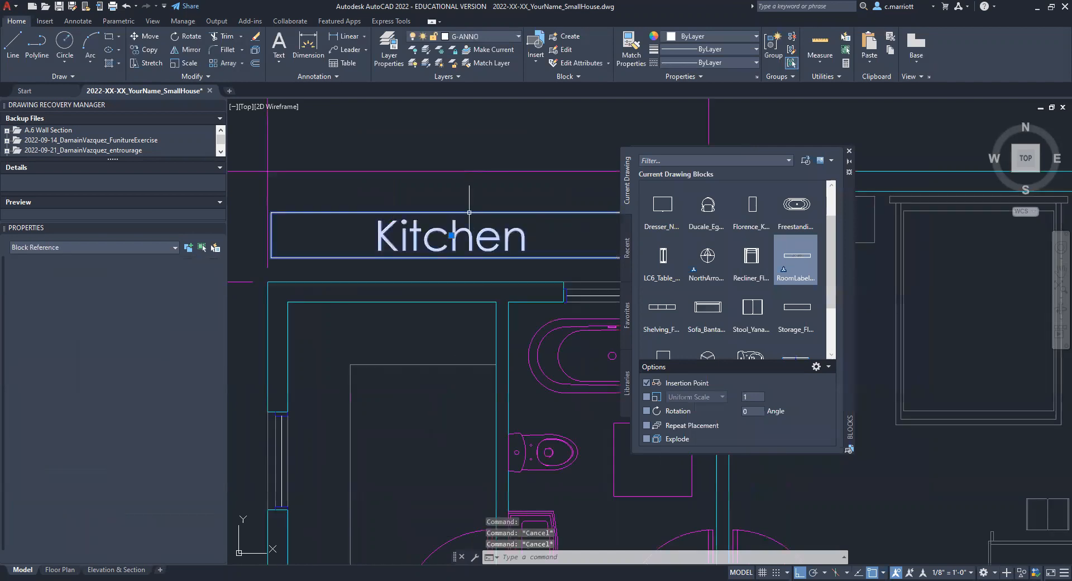
{"action": "left_click", "coordinate": [451, 235]}
{"action": "left_click", "coordinate": [454, 213]}
{"action": "scroll", "coordinate": [465, 211], "scroll_direction": "down", "scroll_amount": 8}
{"action": "mouse_move", "coordinate": [467, 211]}
{"action": "middle_mouse_down"}
{"action": "mouse_move", "coordinate": [460, 204]}
{"action": "mouse_move", "coordinate": [436, 320]}
{"action": "mouse_move", "coordinate": [398, 393]}
{"action": "middle_mouse_up"}
{"action": "scroll", "coordinate": [432, 245], "scroll_direction": "up", "scroll_amount": 6}
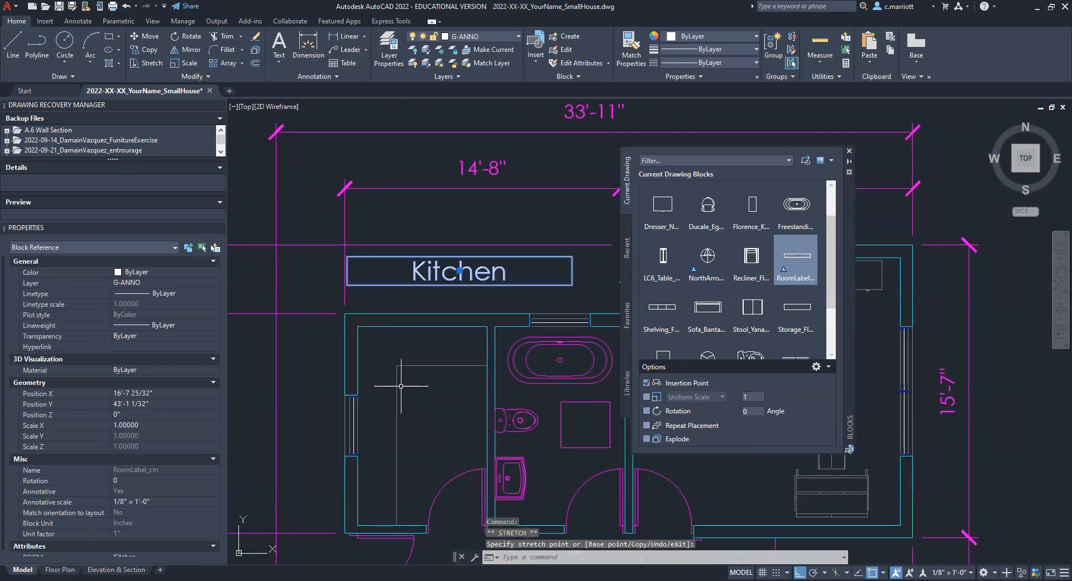
{"action": "key", "text": "Escape"}
{"action": "key", "text": "Escape"}
{"action": "key", "text": "Escape"}
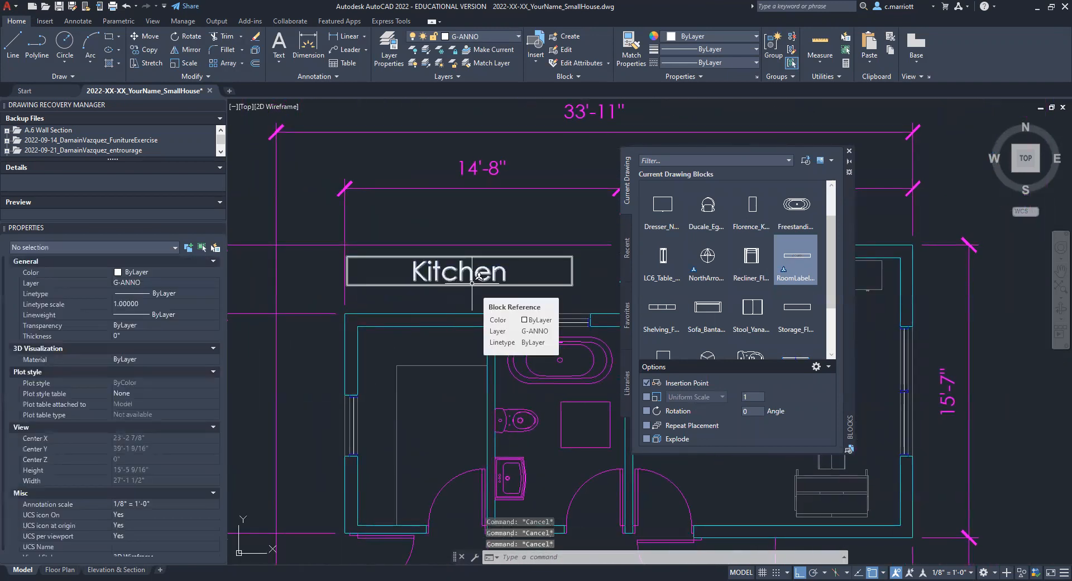
Step: Shift the Kitchen label slightly to the right in the space above the kitchen and bathroom
{"action": "scroll", "coordinate": [472, 284], "scroll_direction": "down", "scroll_amount": 5}
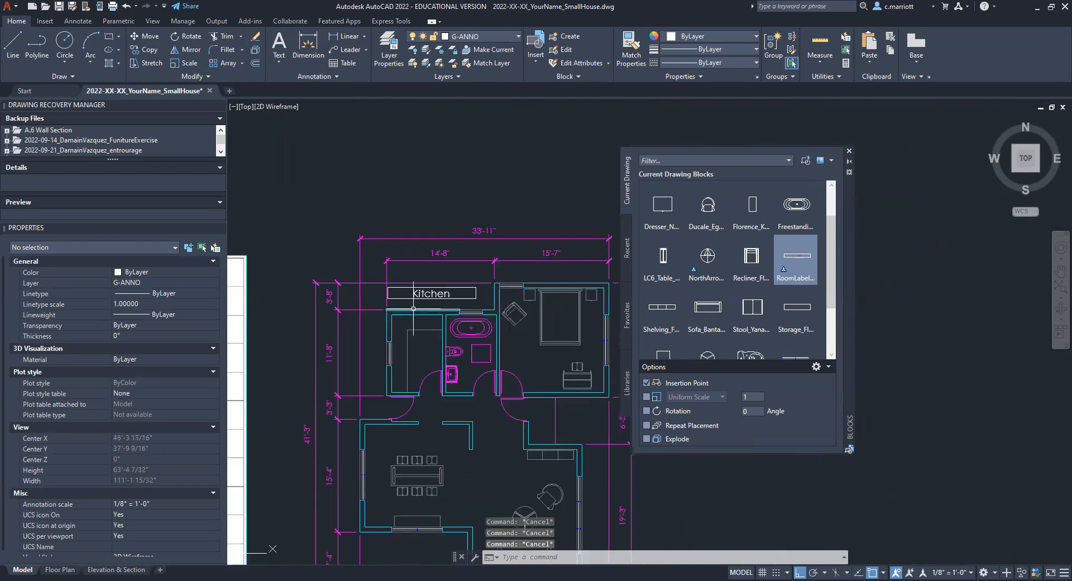
{"action": "scroll", "coordinate": [413, 317], "scroll_direction": "up", "scroll_amount": 3}
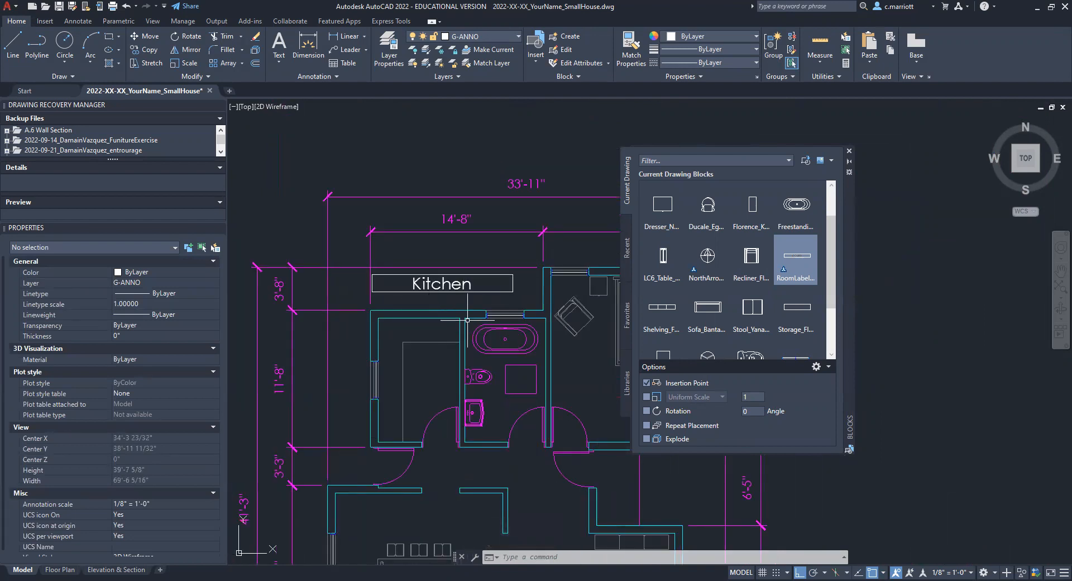
{"action": "mouse_move", "coordinate": [497, 352]}
{"action": "middle_mouse_down"}
{"action": "mouse_move", "coordinate": [497, 342]}
{"action": "mouse_move", "coordinate": [464, 332]}
{"action": "mouse_move", "coordinate": [389, 322]}
{"action": "mouse_move", "coordinate": [426, 308]}
{"action": "middle_mouse_up"}
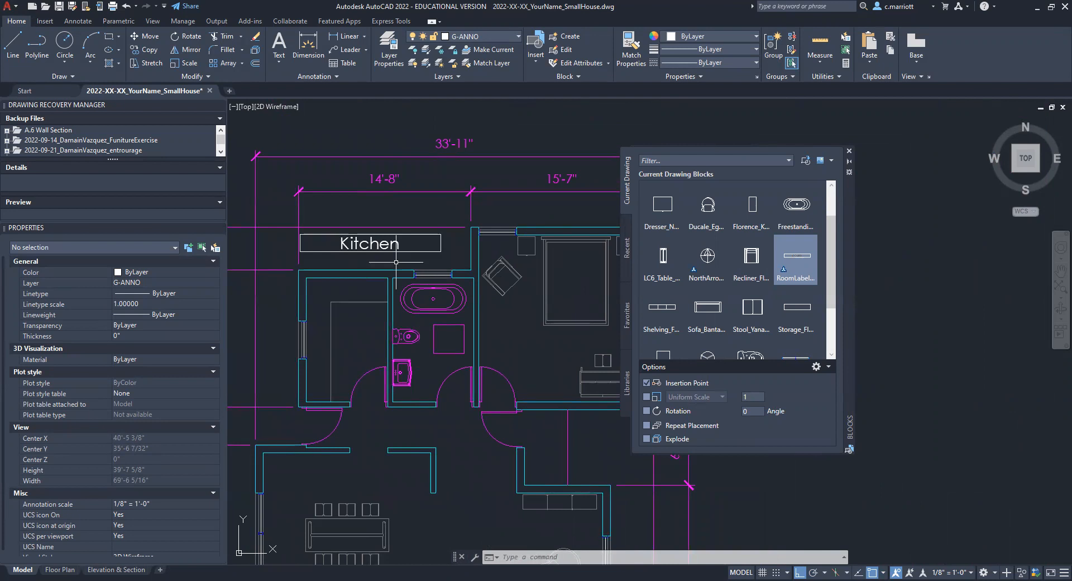
{"action": "scroll", "coordinate": [396, 262], "scroll_direction": "up", "scroll_amount": 2}
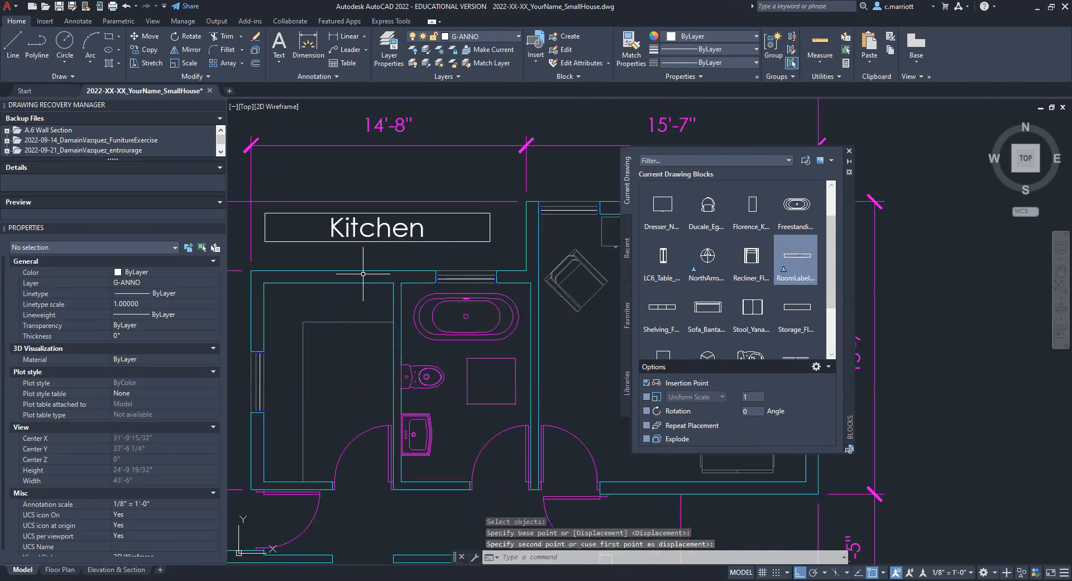
Step: Draw a vertical leader line from the lower edge of the Kitchen label down into the kitchen
{"action": "mouse_move", "coordinate": [374, 242]}
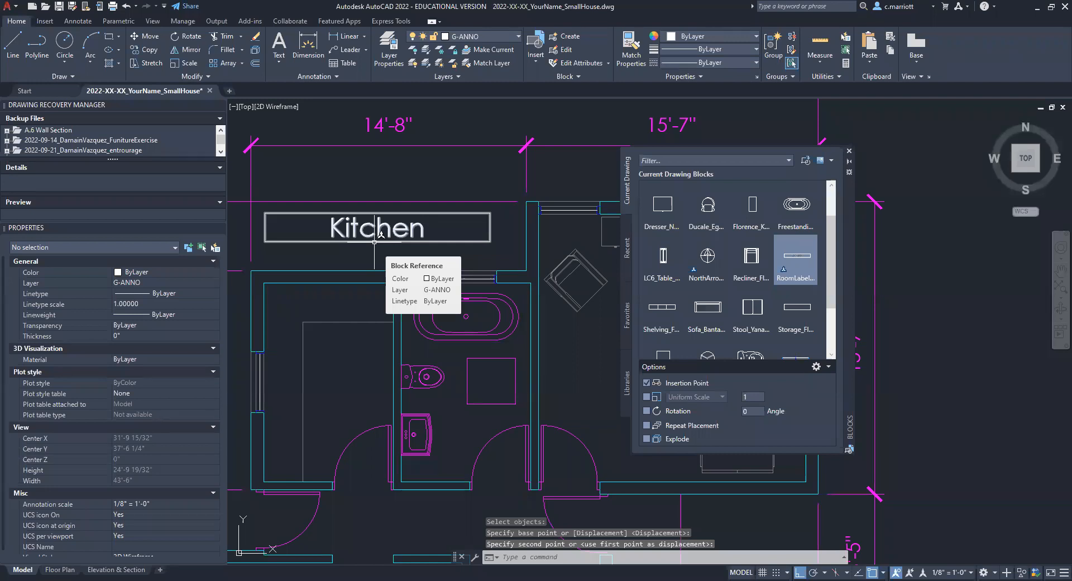
{"action": "scroll", "coordinate": [372, 346], "scroll_direction": "up", "scroll_amount": 2}
{"action": "middle_click_drag", "start_coordinate": [372, 347], "coordinate": [295, 393]}
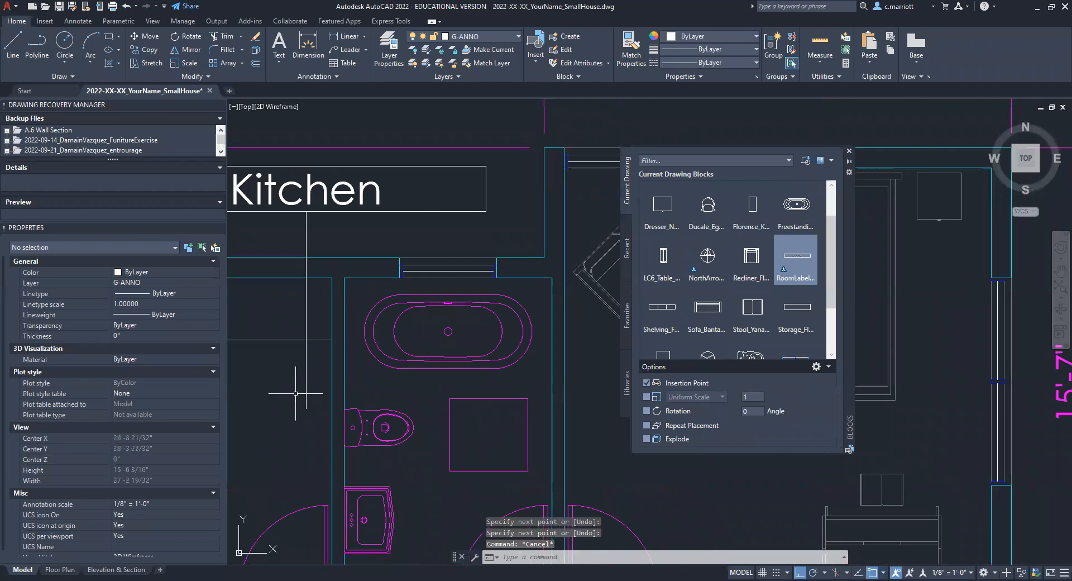
Step: Add a solid donut with inside diameter 0 and outside diameter 5 at the leader line's lower end
{"action": "type", "text": "DONUT"}
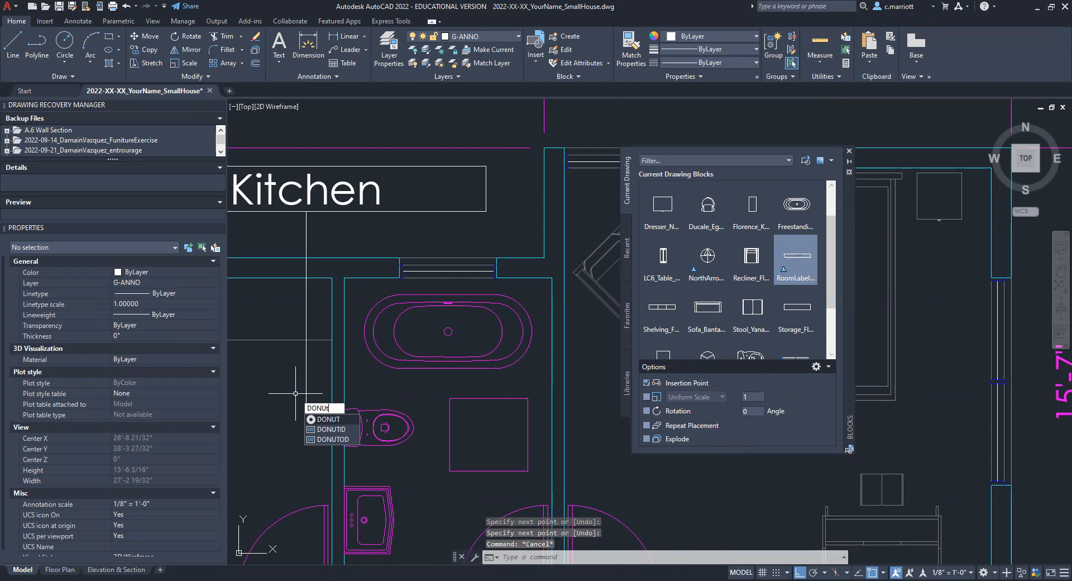
{"action": "key", "text": "Return"}
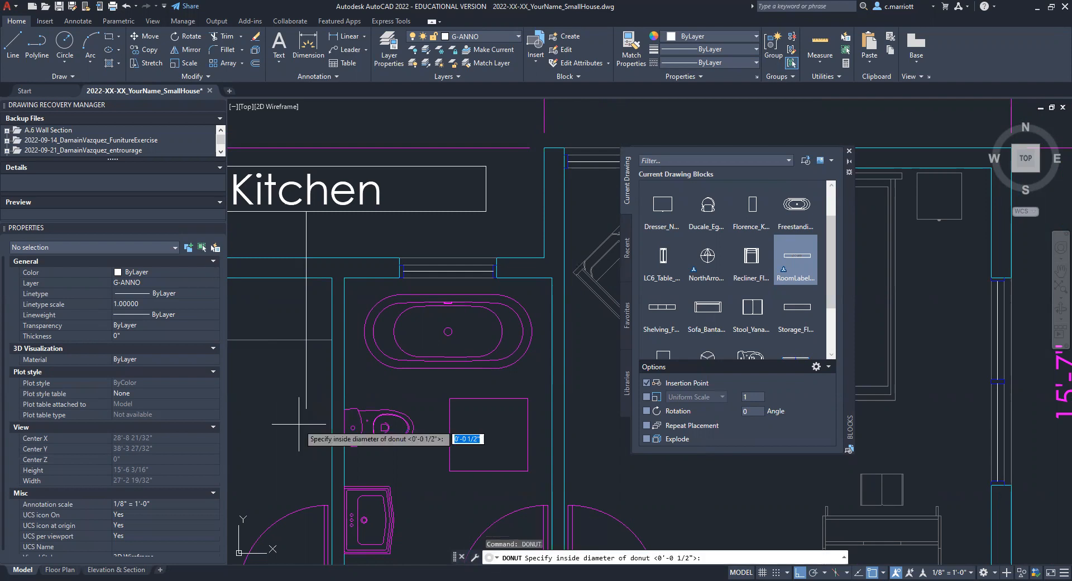
{"action": "type", "text": "0"}
{"action": "key", "text": "Return"}
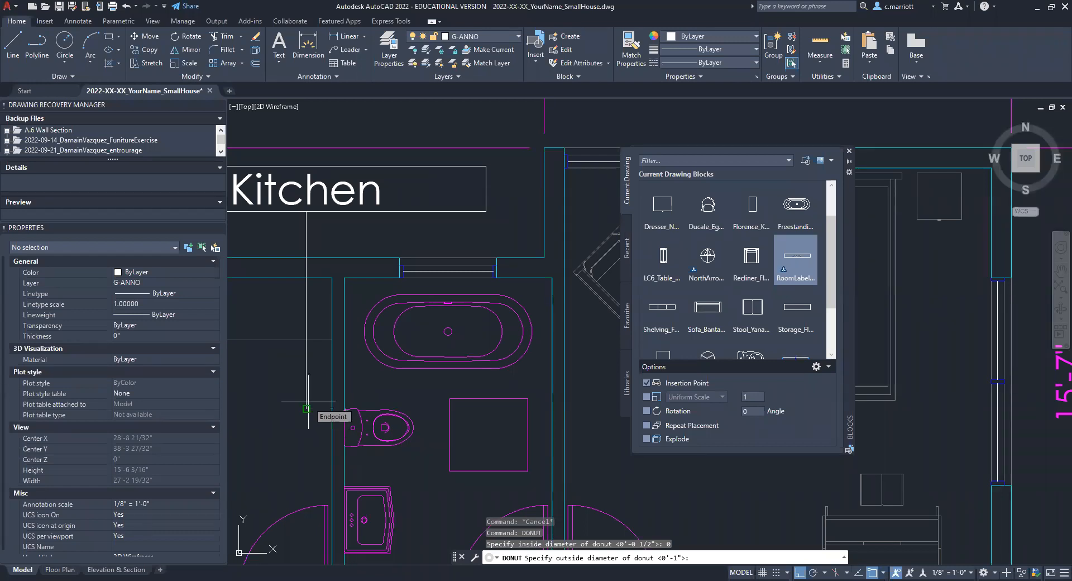
{"action": "type", "text": "5"}
{"action": "key", "text": "Return"}
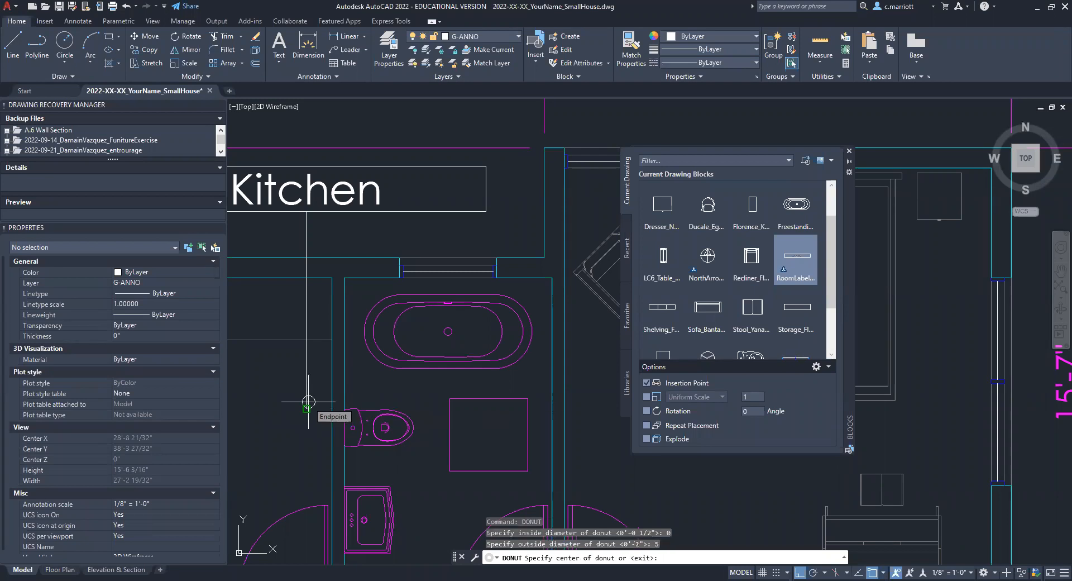
{"action": "left_click", "coordinate": [309, 401]}
{"action": "scroll", "coordinate": [308, 402], "scroll_direction": "down", "scroll_amount": 2}
{"action": "key", "text": "Escape"}
{"action": "key", "text": "Escape"}
{"action": "key", "text": "Escape"}
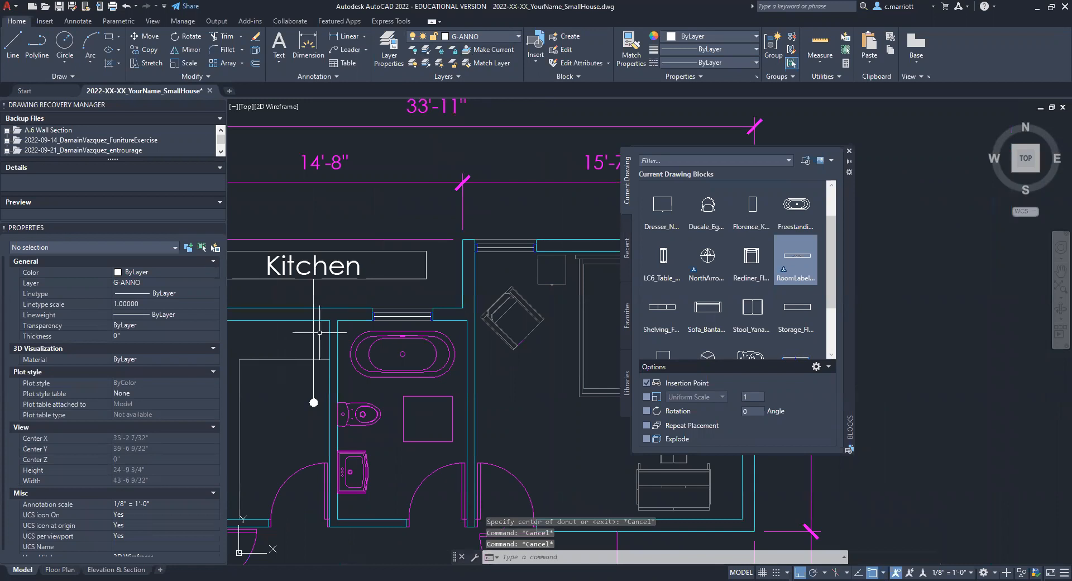
Step: Copy the Kitchen label into the dining area and position it between the dining table and the window wall
{"action": "scroll", "coordinate": [387, 317], "scroll_direction": "down", "scroll_amount": 6}
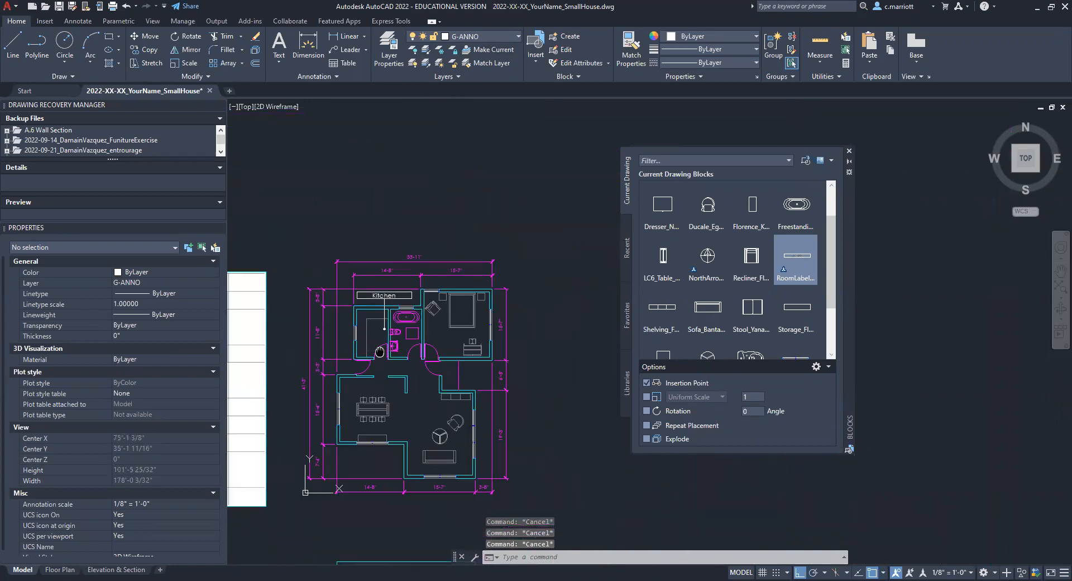
{"action": "middle_click_drag", "start_coordinate": [381, 351], "coordinate": [347, 373]}
{"action": "scroll", "coordinate": [362, 408], "scroll_direction": "up", "scroll_amount": 3}
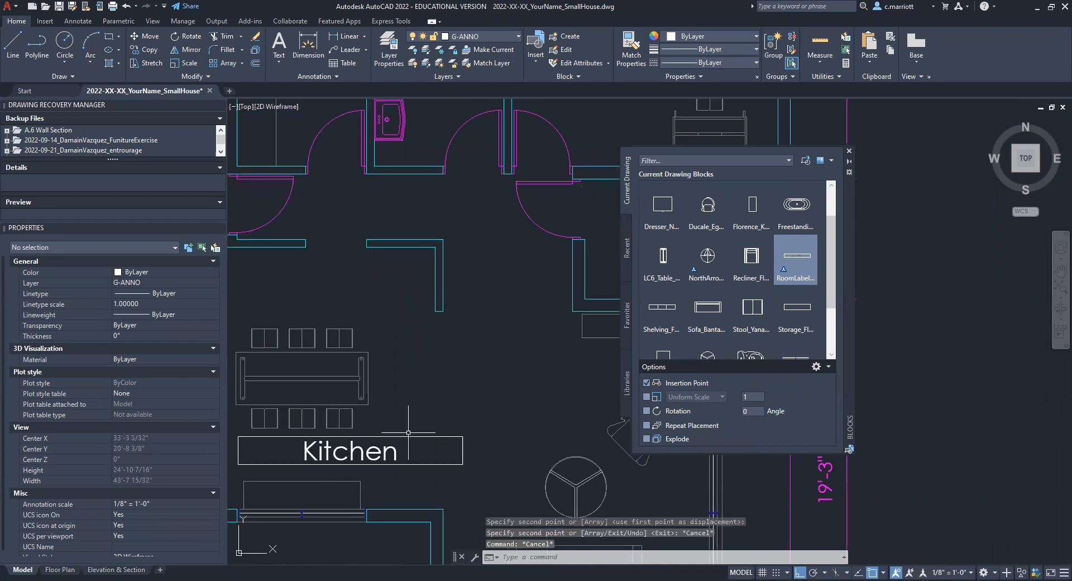
{"action": "scroll", "coordinate": [346, 433], "scroll_direction": "up", "scroll_amount": 4}
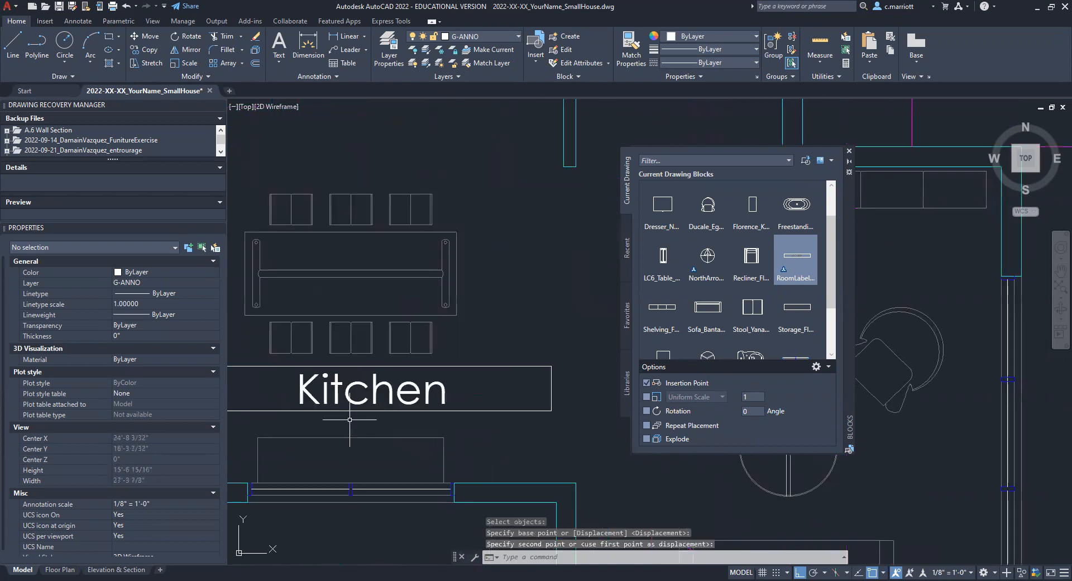
Step: Center the dining area's Kitchen label on the console by the window, keeping it between the console and the dining table
{"action": "left_click", "coordinate": [352, 411]}
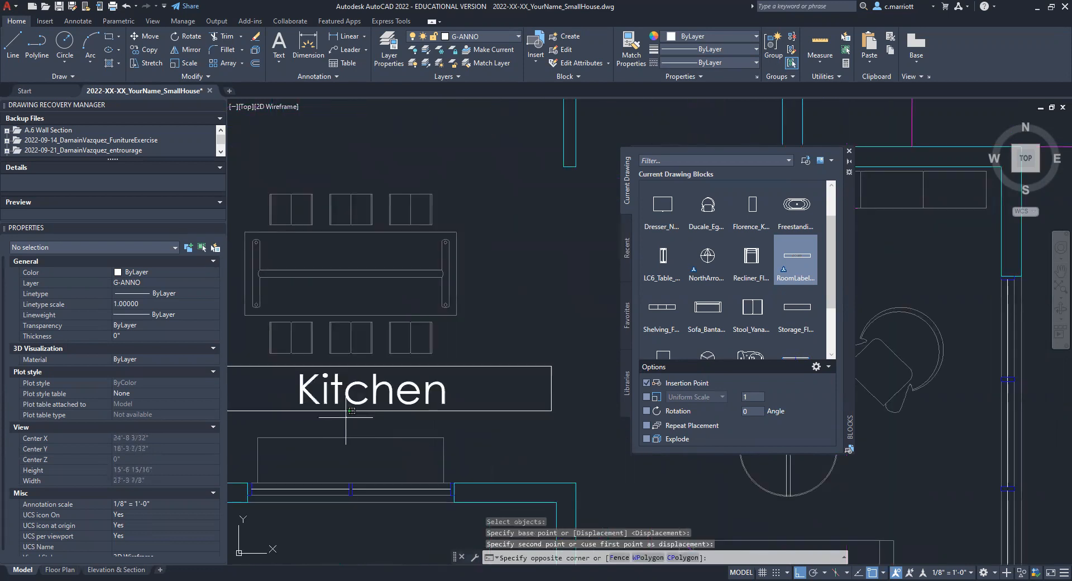
{"action": "left_click", "coordinate": [351, 412]}
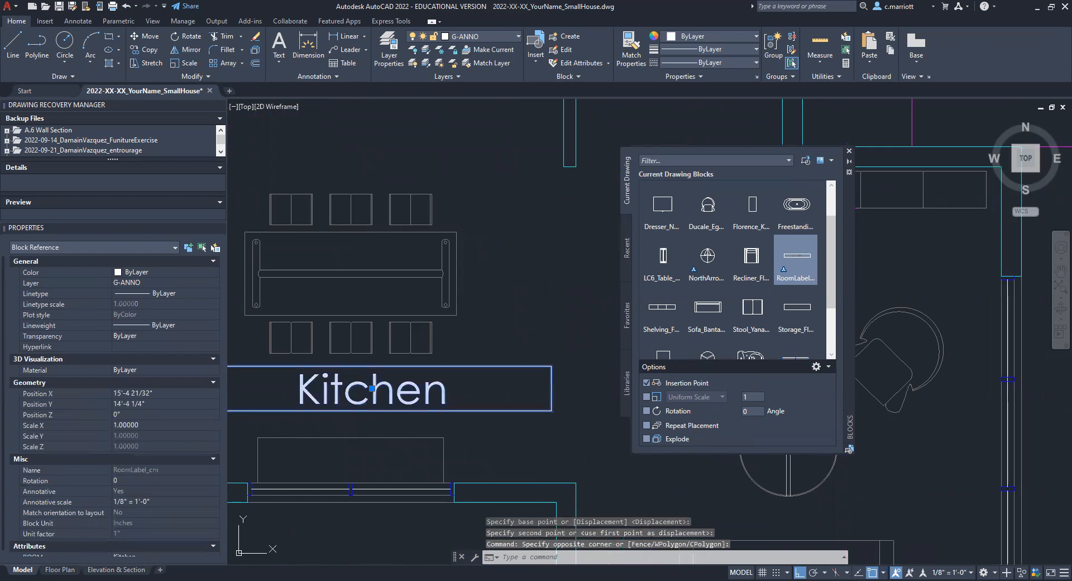
{"action": "left_click", "coordinate": [372, 387]}
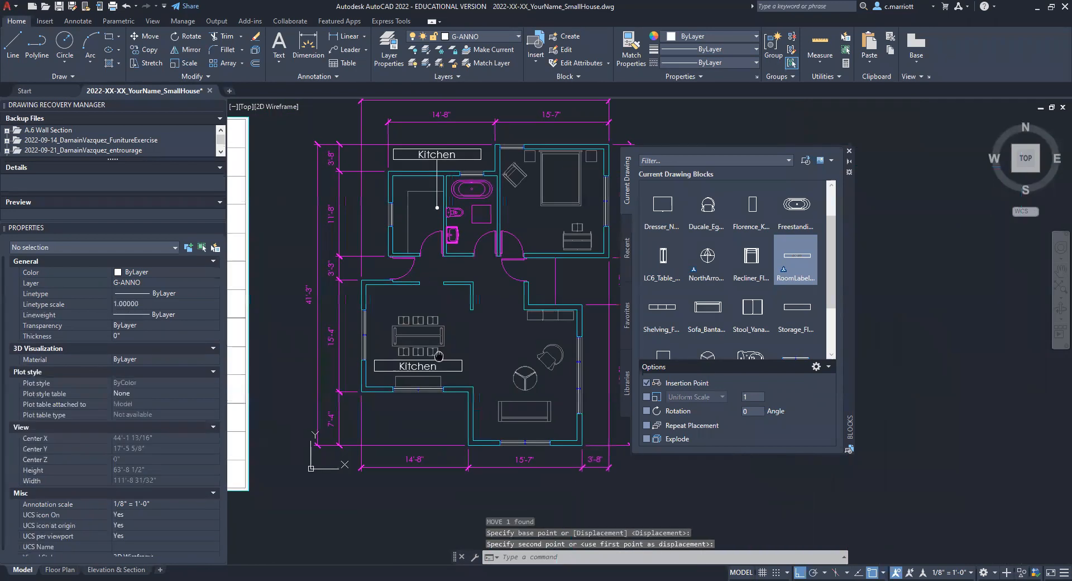
{"action": "middle_click_drag", "start_coordinate": [427, 386], "coordinate": [331, 431]}
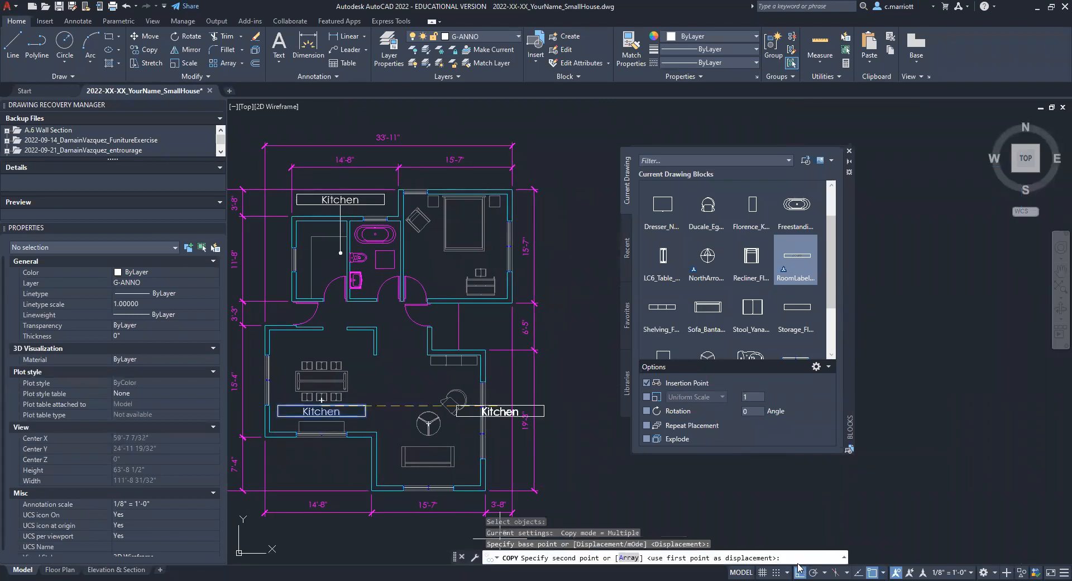
Step: Turn Ortho off and copy the dining area's label into the bedroom, the living room and the hallway below the bathroom
{"action": "key", "text": "F8"}
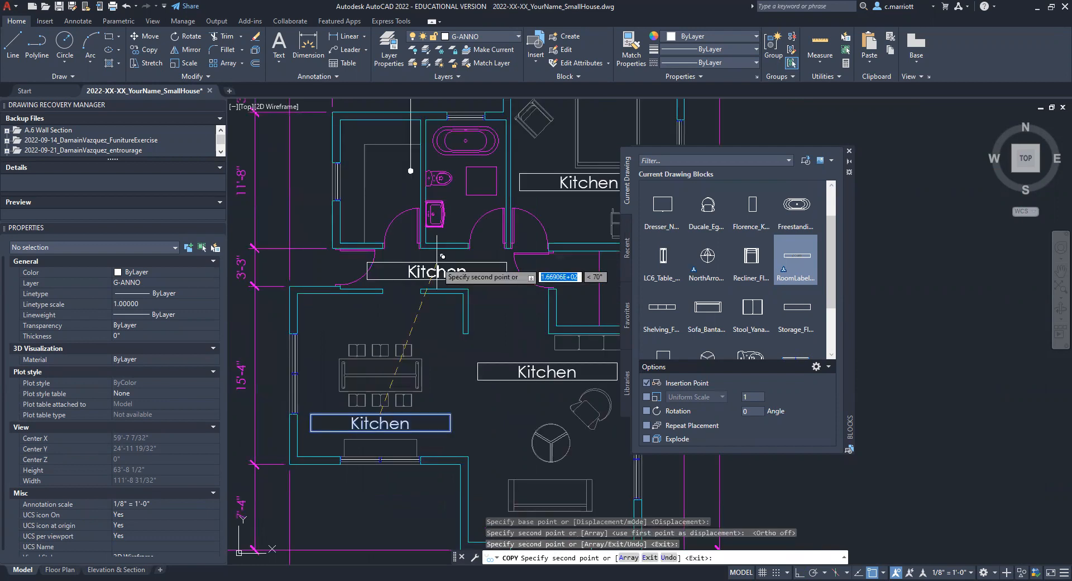
{"action": "left_click", "coordinate": [437, 261]}
{"action": "key", "text": "Return"}
{"action": "key", "text": "Escape"}
Step: Add a vertical leader from the hallway label up into the bathroom, with a copy of the solid donut at its upper end
{"action": "scroll", "coordinate": [444, 257], "scroll_direction": "up", "scroll_amount": 2}
{"action": "middle_click_drag", "start_coordinate": [447, 256], "coordinate": [464, 399]}
{"action": "key", "text": "Escape"}
{"action": "key", "text": "Escape"}
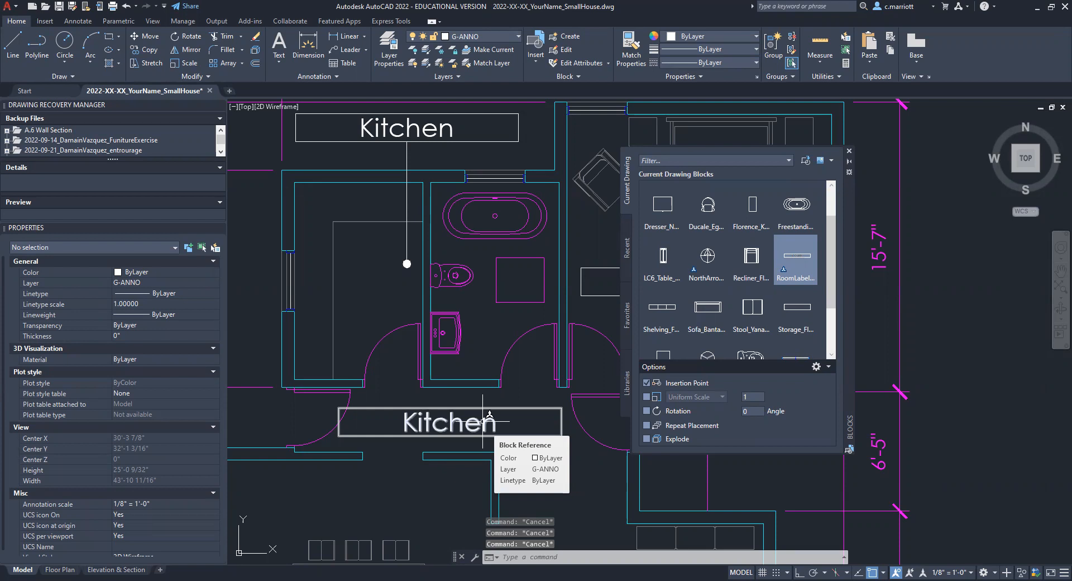
{"action": "scroll", "coordinate": [482, 332], "scroll_direction": "up", "scroll_amount": 4}
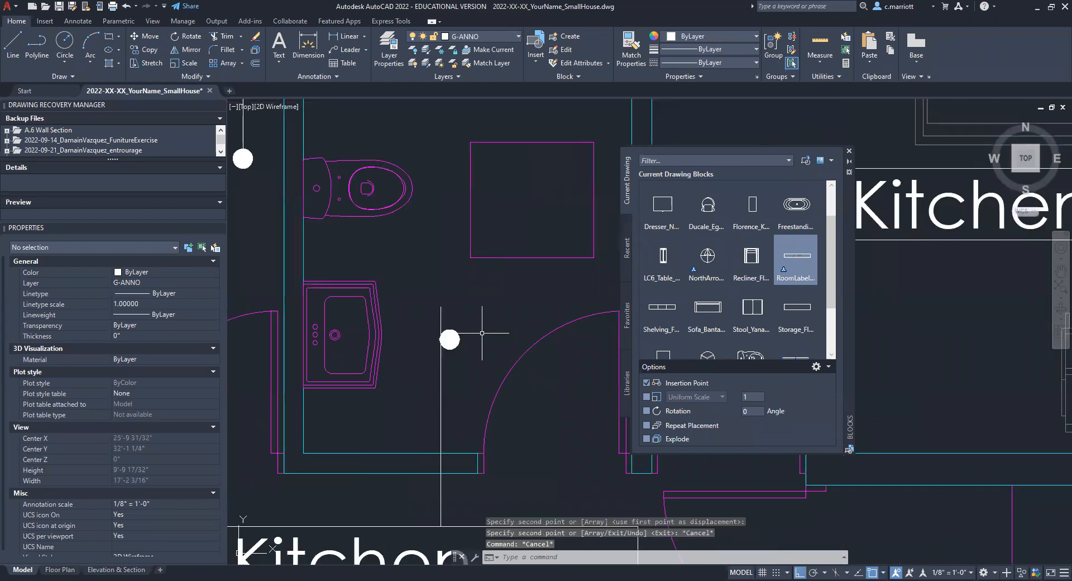
{"action": "scroll", "coordinate": [482, 333], "scroll_direction": "down", "scroll_amount": 5}
{"action": "scroll", "coordinate": [368, 397], "scroll_direction": "up", "scroll_amount": 5}
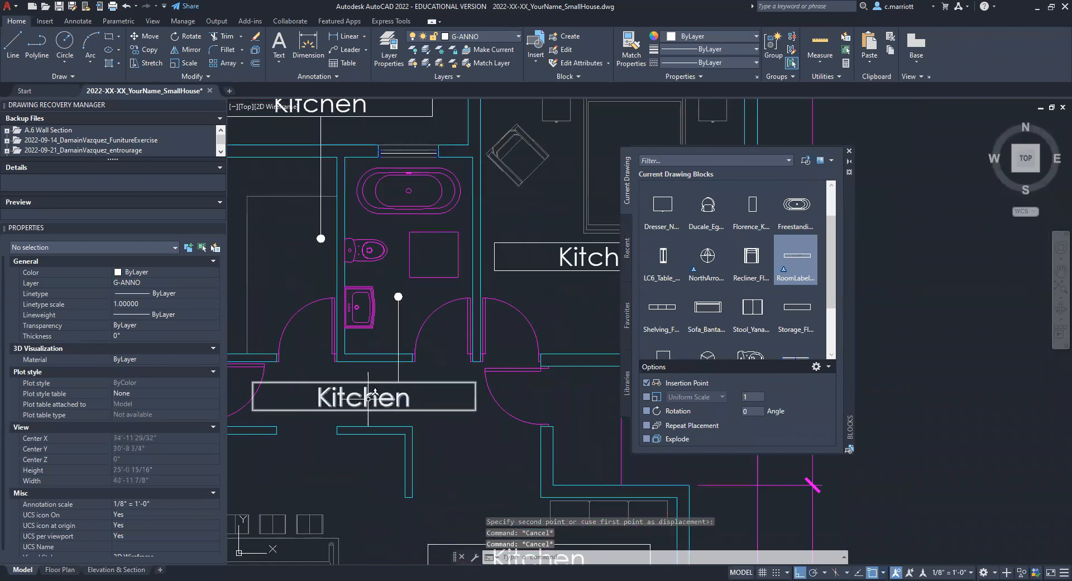
Step: Change the hallway label's room name attribute to Bathroom
{"action": "left_click", "coordinate": [371, 395]}
{"action": "double_click", "coordinate": [371, 396]}
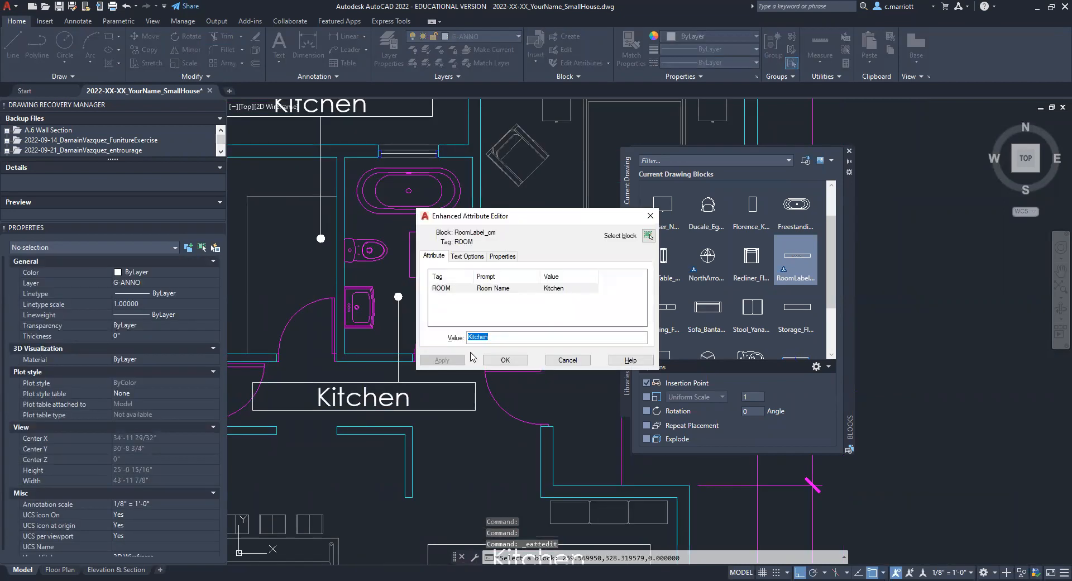
{"action": "type", "text": "Bathroom"}
{"action": "key", "text": "Return"}
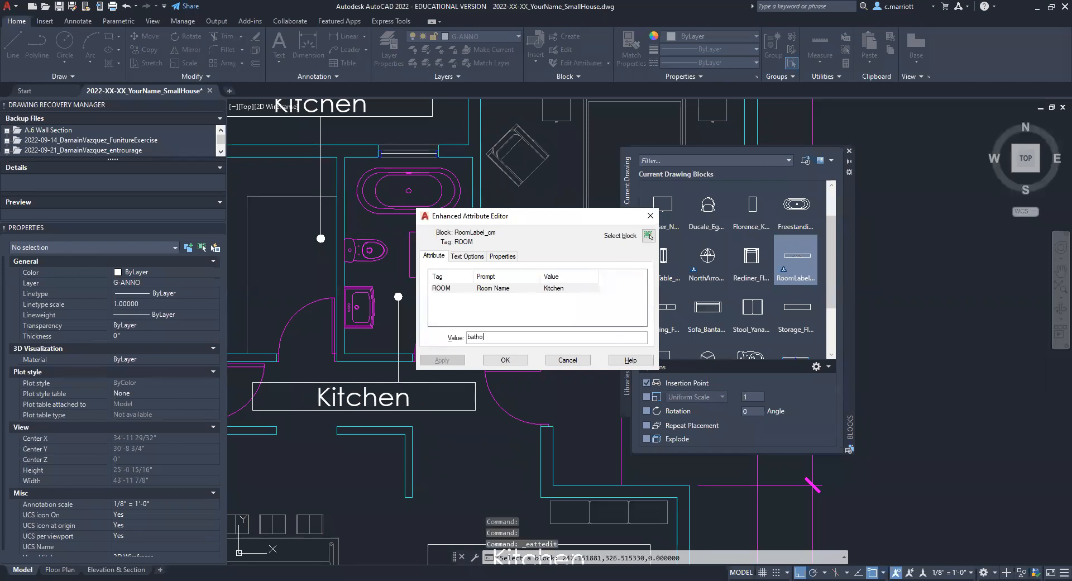
{"action": "key", "text": "BackSpace"}
{"action": "key", "text": "BackSpace"}
{"action": "key", "text": "BackSpace"}
{"action": "key", "text": "BackSpace"}
{"action": "key", "text": "BackSpace"}
{"action": "type", "text": "B"}
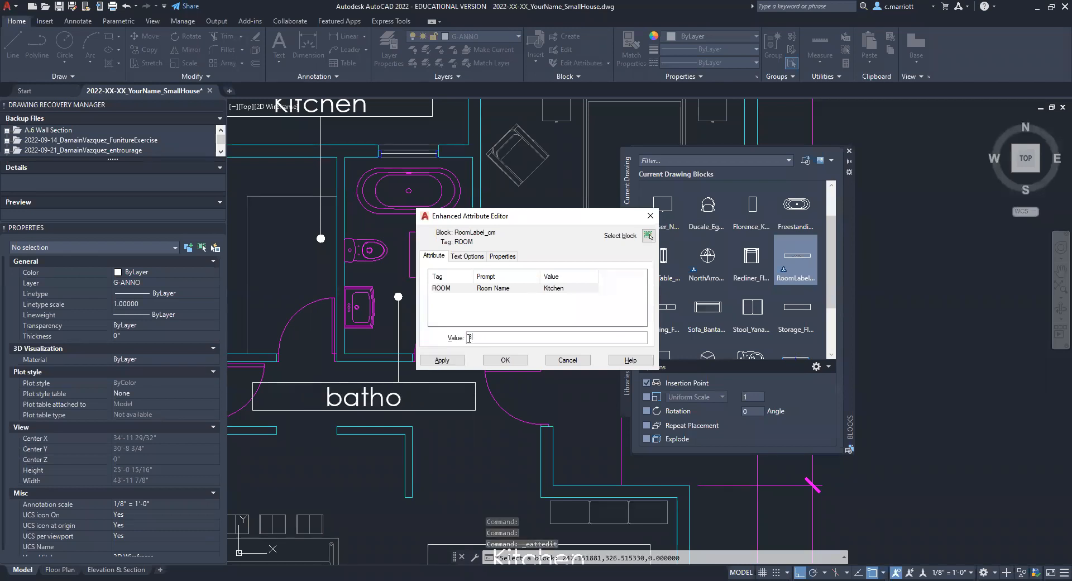
{"action": "type", "text": "athroom"}
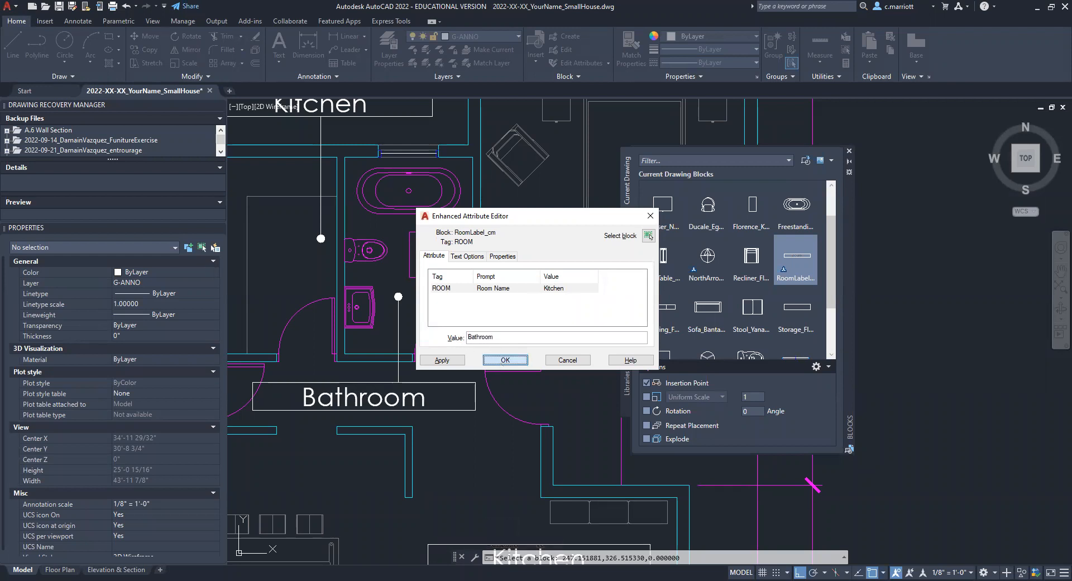
{"action": "left_click", "coordinate": [501, 361]}
{"action": "key", "text": "Escape"}
{"action": "key", "text": "Escape"}
Step: Change the room name attribute of the label in the bedroom to Bedroom
{"action": "left_click", "coordinate": [563, 260]}
{"action": "double_click", "coordinate": [563, 260]}
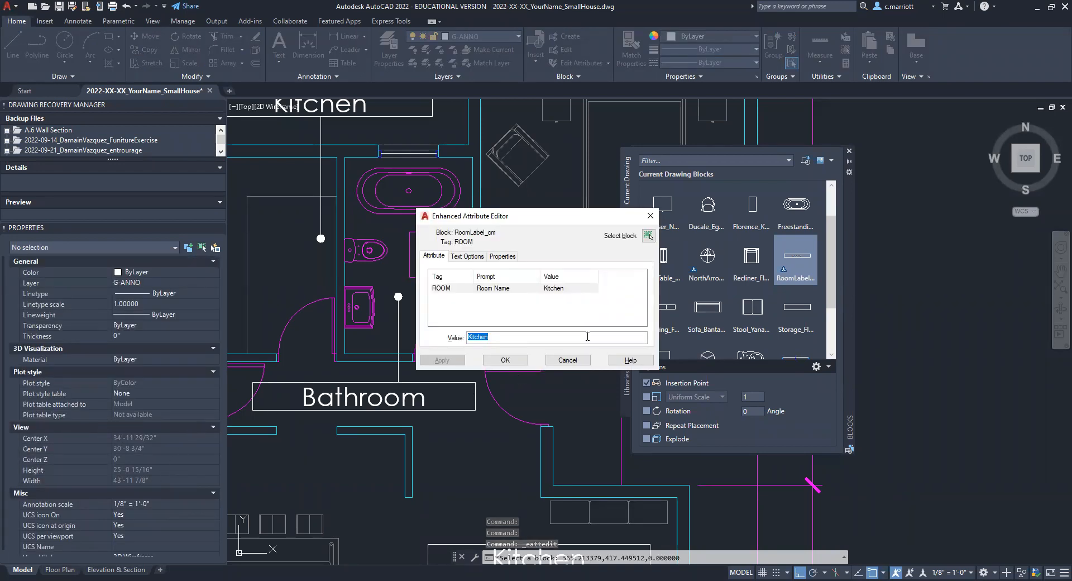
{"action": "type", "text": "Bedroom"}
{"action": "key", "text": "Return"}
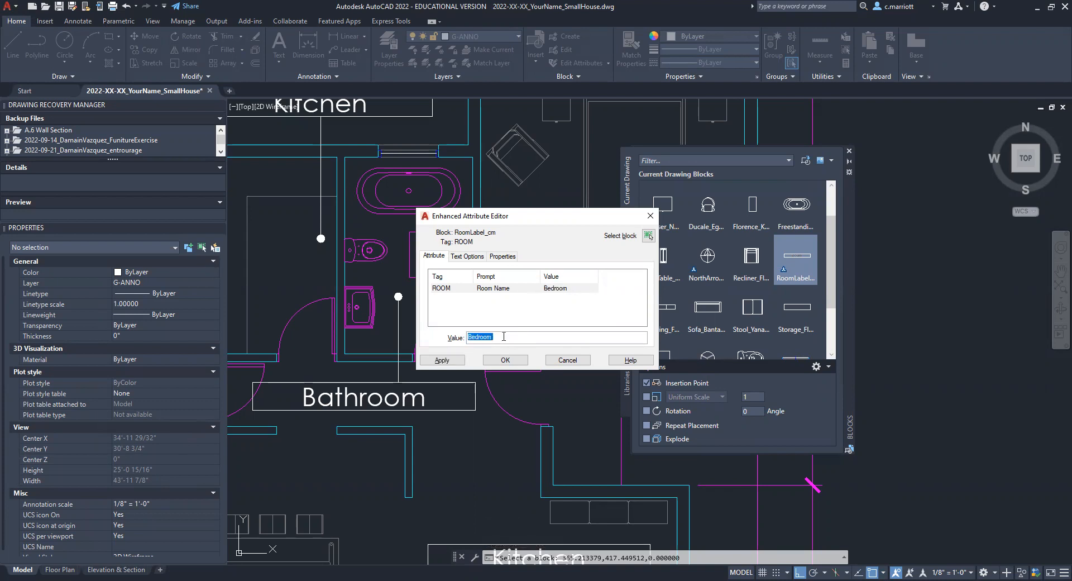
{"action": "left_click", "coordinate": [506, 360]}
Step: Change the room name attribute of the living area's label to Living Room
{"action": "middle_click_drag", "start_coordinate": [503, 527], "coordinate": [495, 316]}
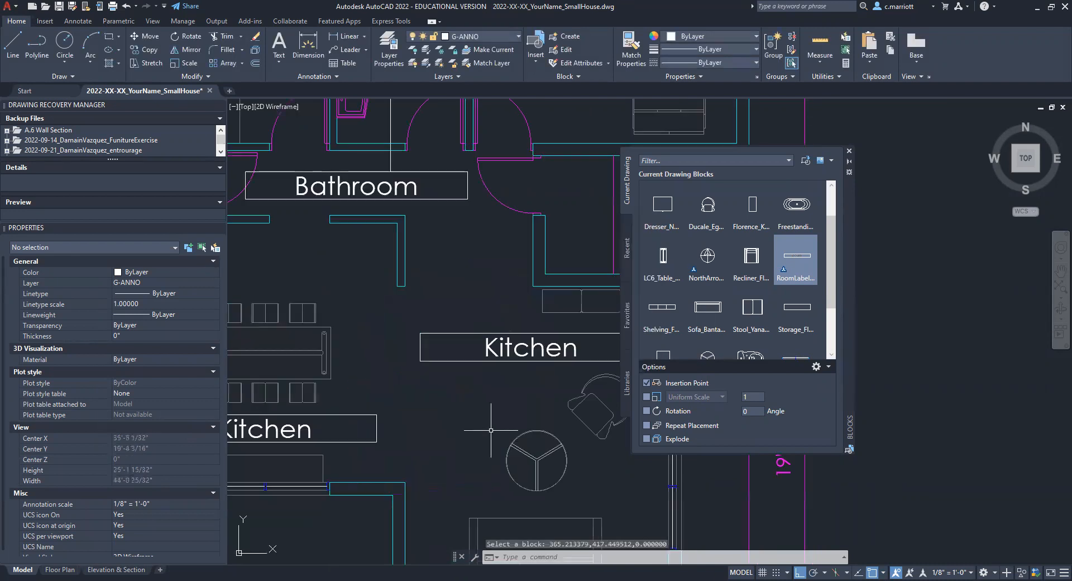
{"action": "left_click", "coordinate": [511, 344]}
{"action": "double_click", "coordinate": [512, 344]}
{"action": "type", "text": "Living Room"}
{"action": "left_click", "coordinate": [504, 361]}
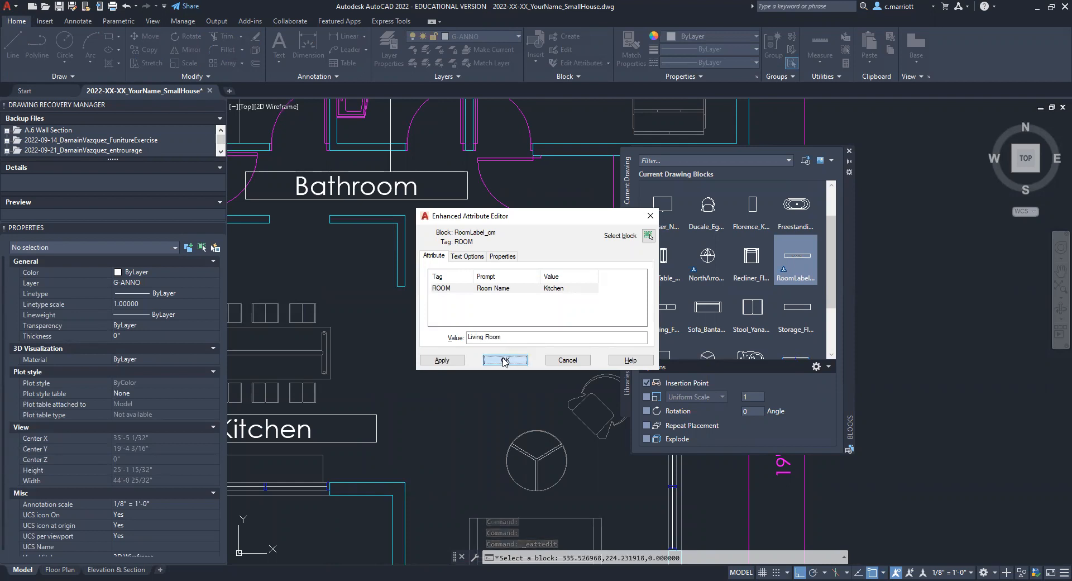
Step: Change the room name attribute of the label below the dining table to Dining Room
{"action": "scroll", "coordinate": [457, 374], "scroll_direction": "down", "scroll_amount": 2}
{"action": "left_click", "coordinate": [335, 409]}
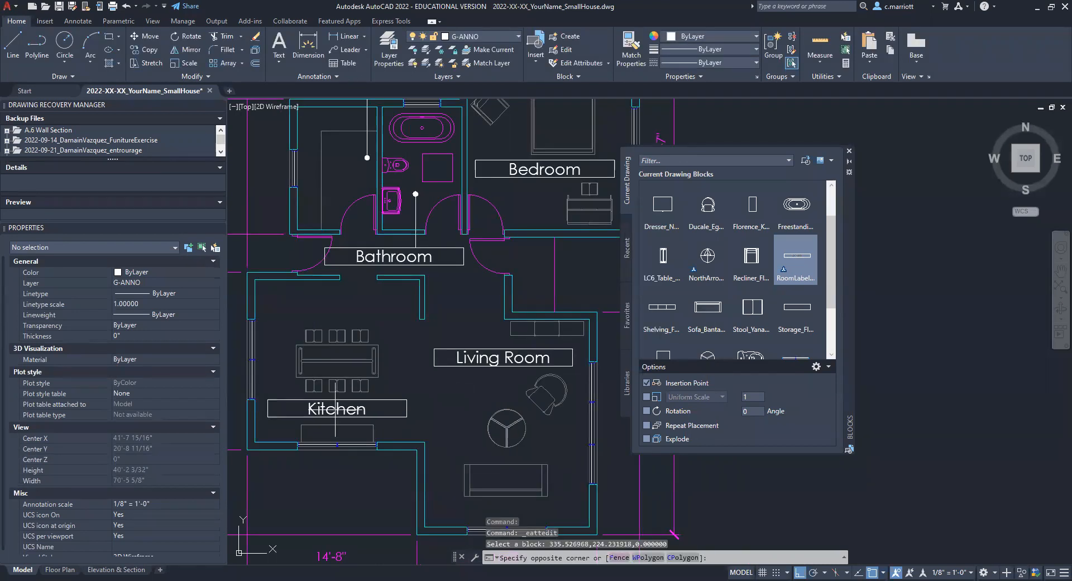
{"action": "left_click", "coordinate": [335, 410]}
{"action": "type", "text": "Dining Room"}
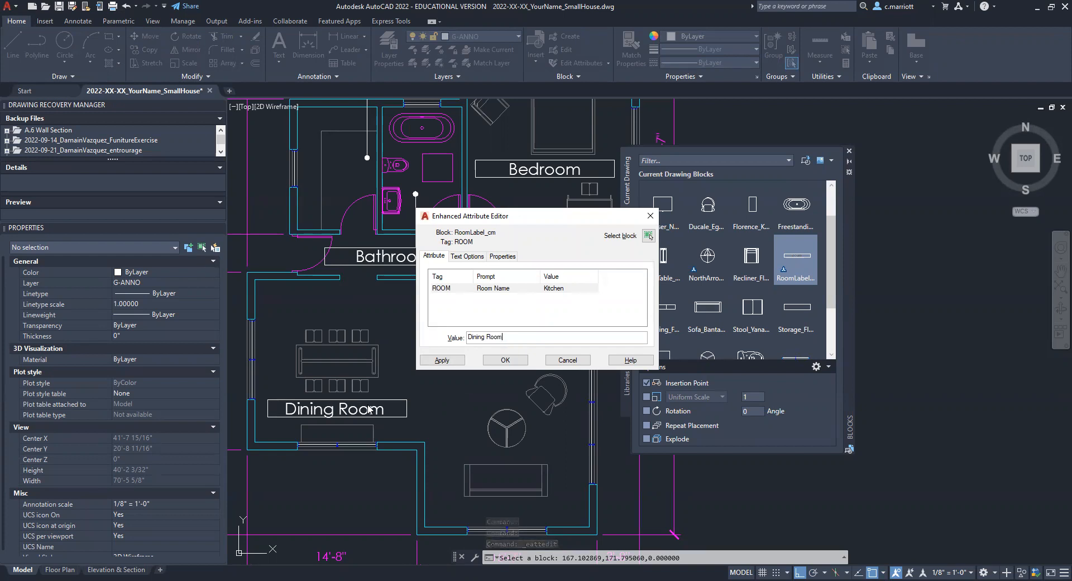
{"action": "key", "text": "BackSpace"}
{"action": "key", "text": "Return"}
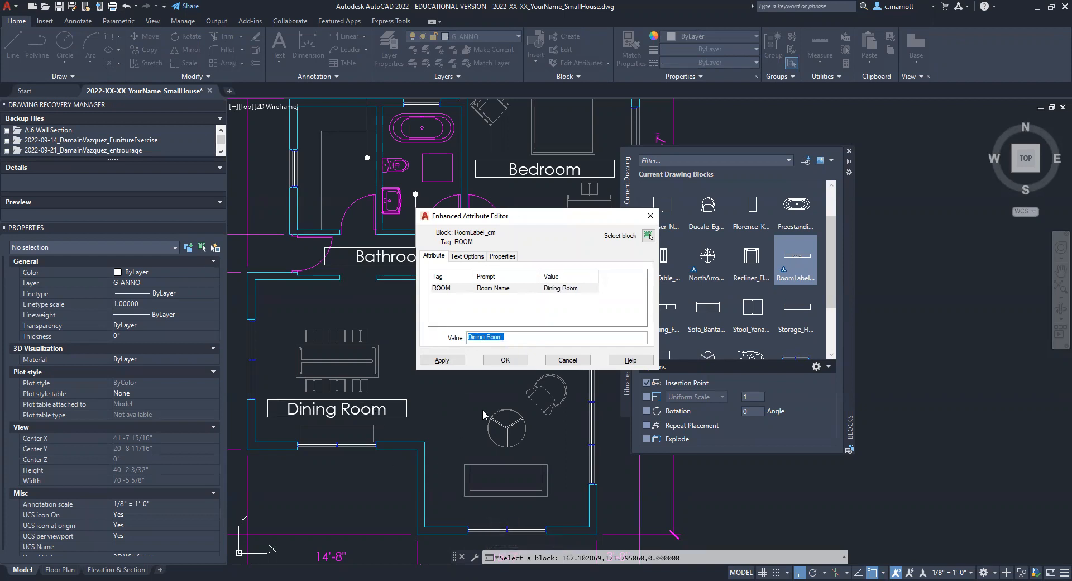
{"action": "left_click", "coordinate": [504, 360]}
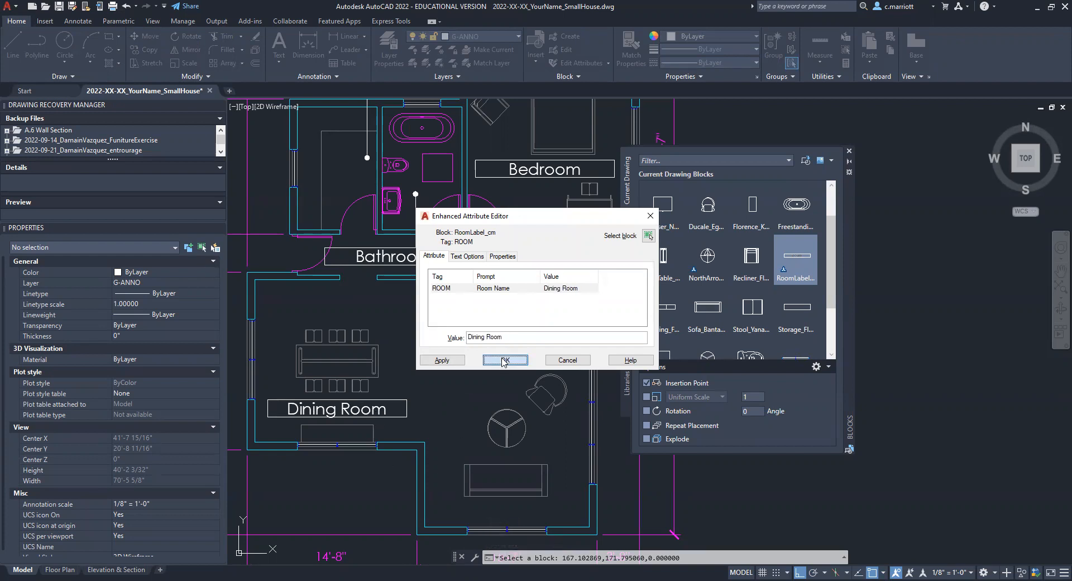
{"action": "key", "text": "Escape"}
{"action": "key", "text": "Escape"}
{"action": "key", "text": "Escape"}
Step: Open the Floor Plan layout and close the blocks palette to check the room labels on the sheet
{"action": "scroll", "coordinate": [507, 400], "scroll_direction": "down", "scroll_amount": 5}
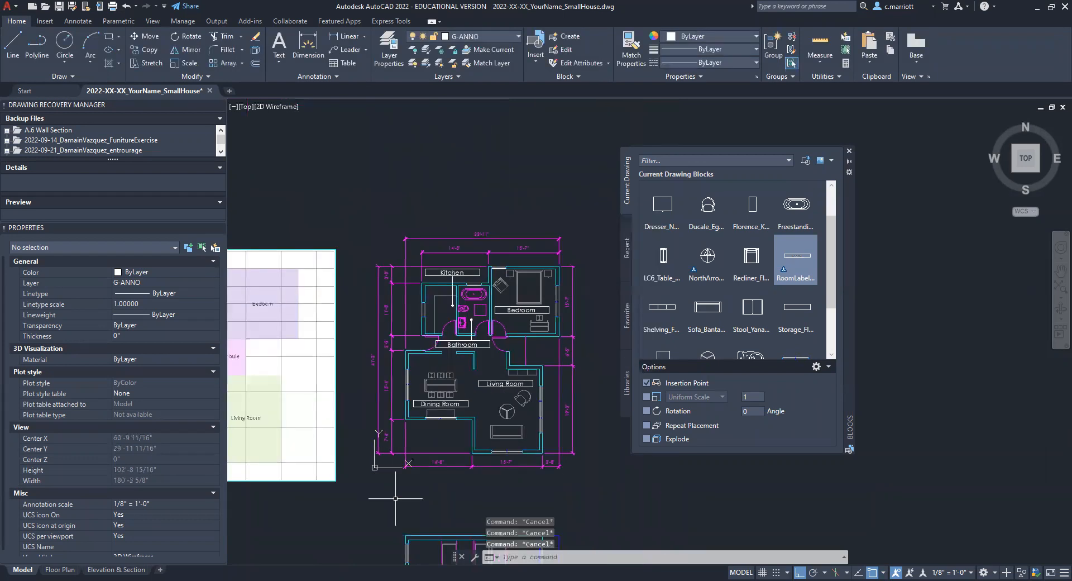
{"action": "left_click", "coordinate": [56, 568]}
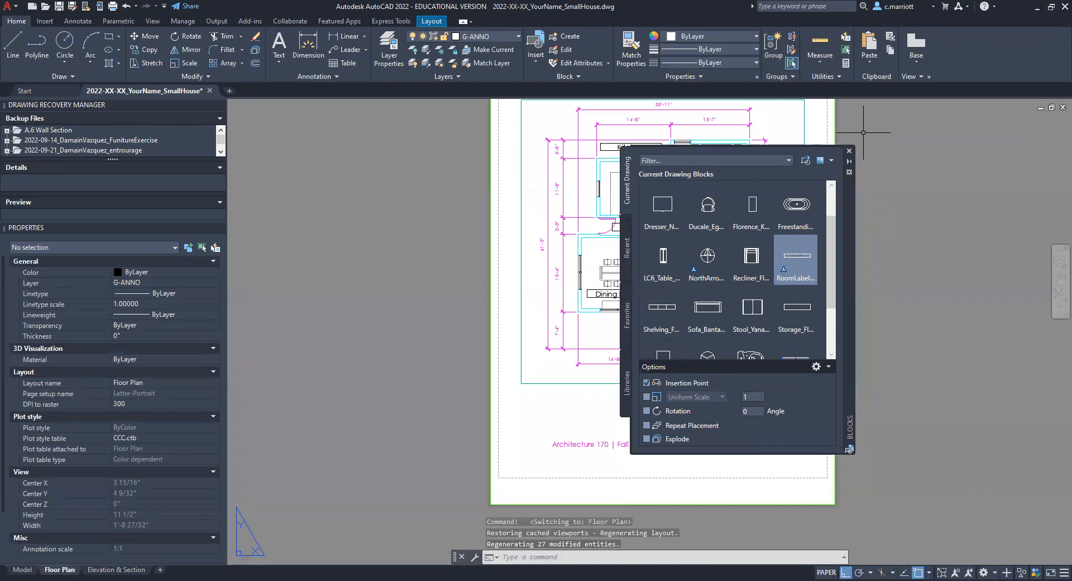
{"action": "left_click", "coordinate": [849, 151]}
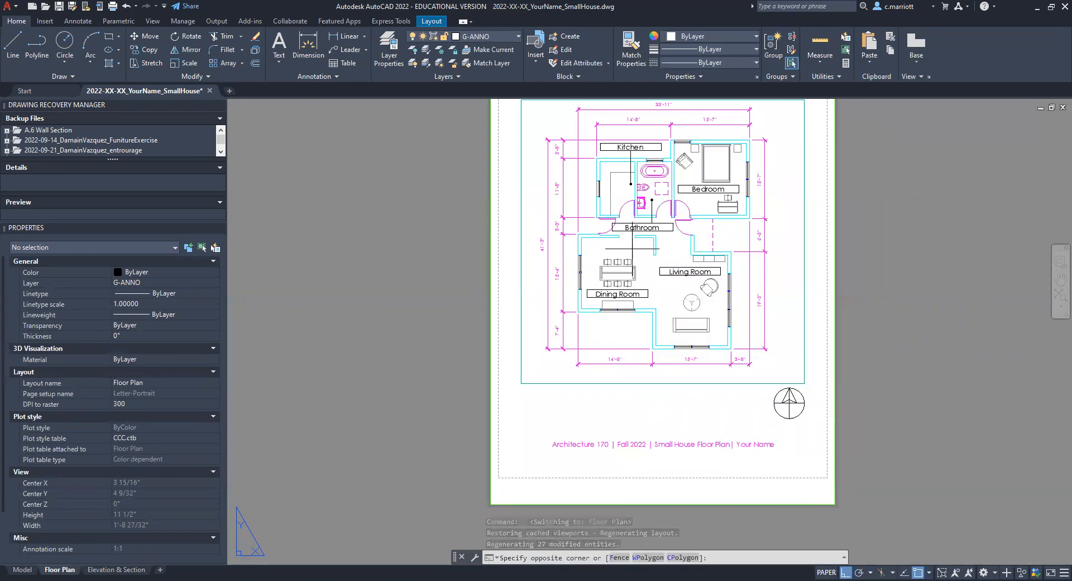
{"action": "double_click", "coordinate": [766, 376]}
{"action": "double_click", "coordinate": [403, 354]}
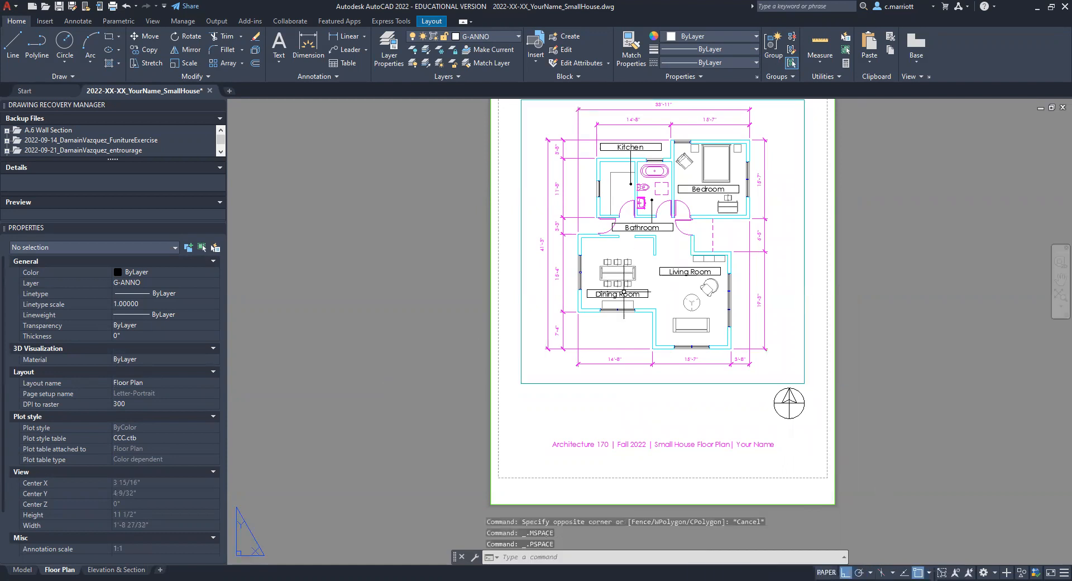
{"action": "middle_click_drag", "start_coordinate": [865, 312], "coordinate": [812, 361]}
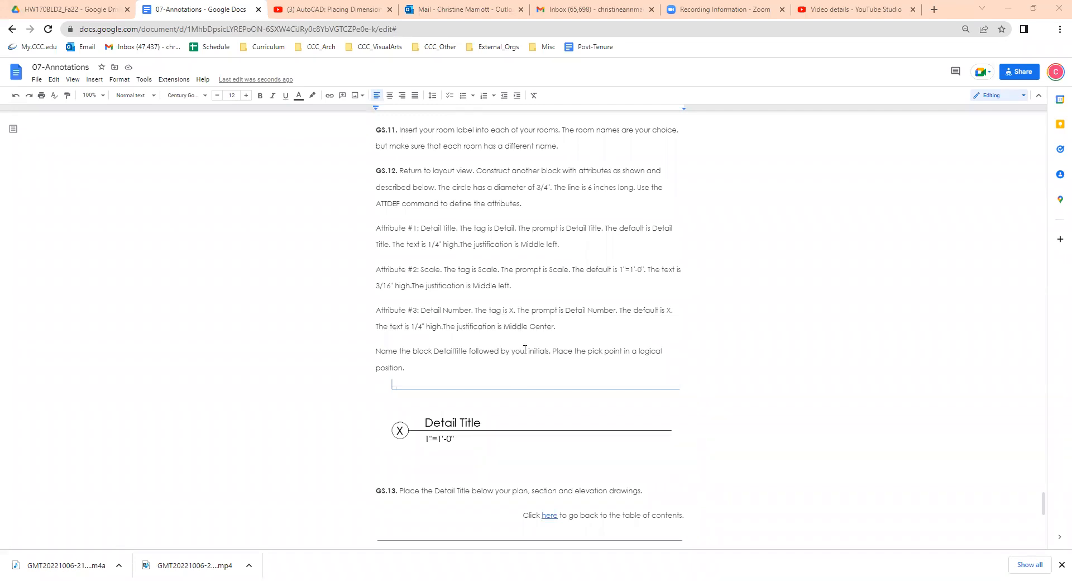
Step: Read the GS.12 detail title block specifications in the 07-Annotations Google Docs document, and return to the AutoCAD layout
{"action": "scroll", "coordinate": [458, 377], "scroll_direction": "down", "scroll_amount": 1}
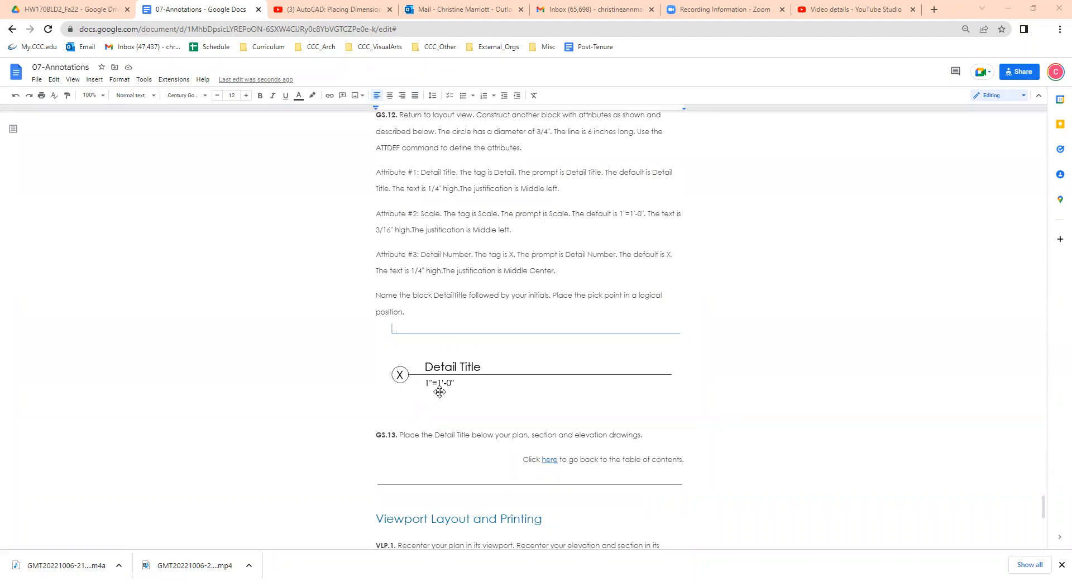
{"action": "scroll", "coordinate": [440, 392], "scroll_direction": "up", "scroll_amount": 1}
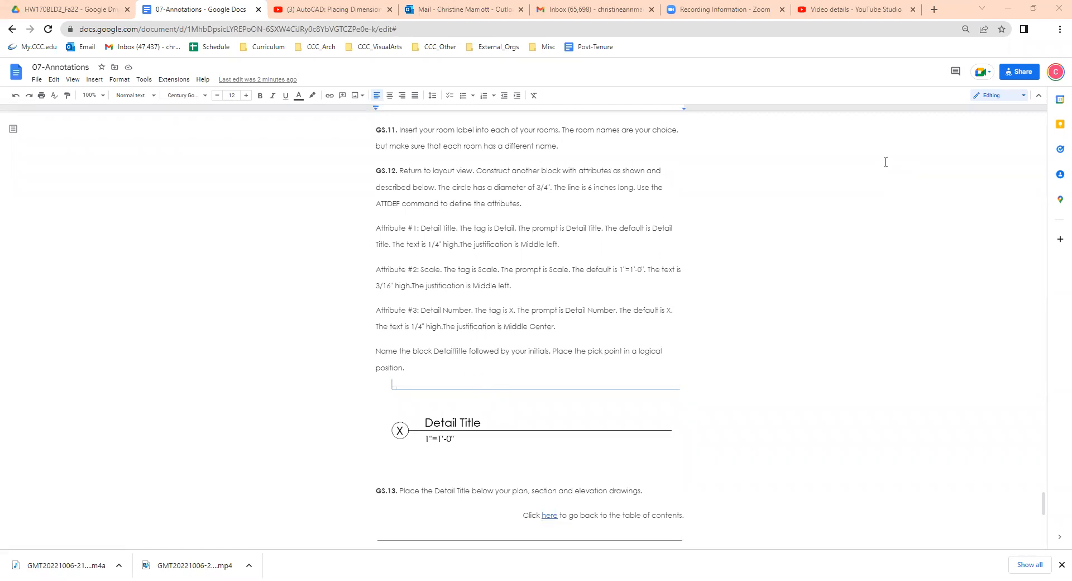
{"action": "key", "text": "alt+Tab"}
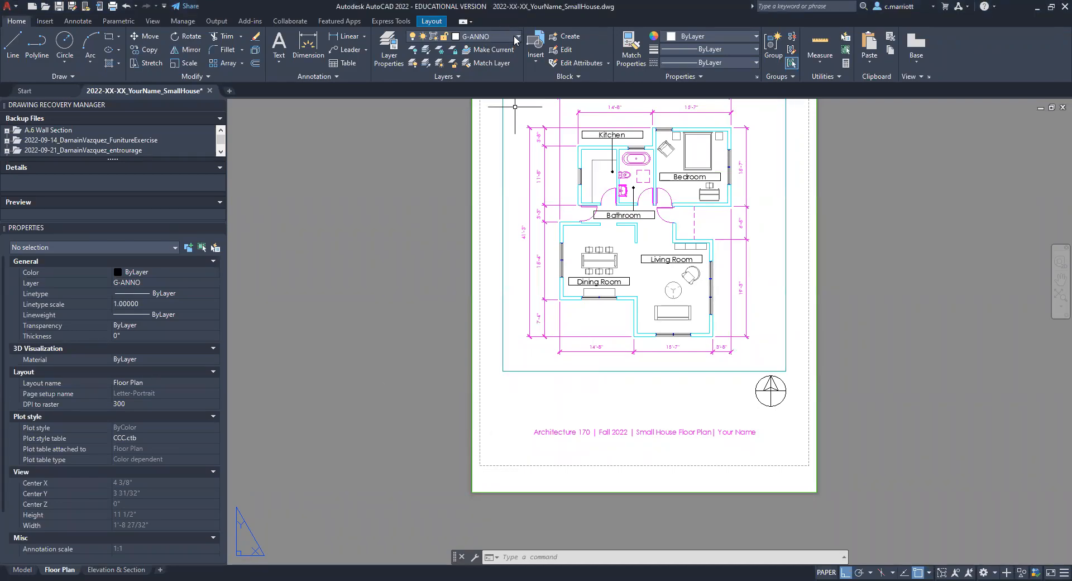
Step: Make layer 0 current and draw a circle of 3/8" radius just below the viewport's lower-left corner
{"action": "left_click", "coordinate": [463, 37]}
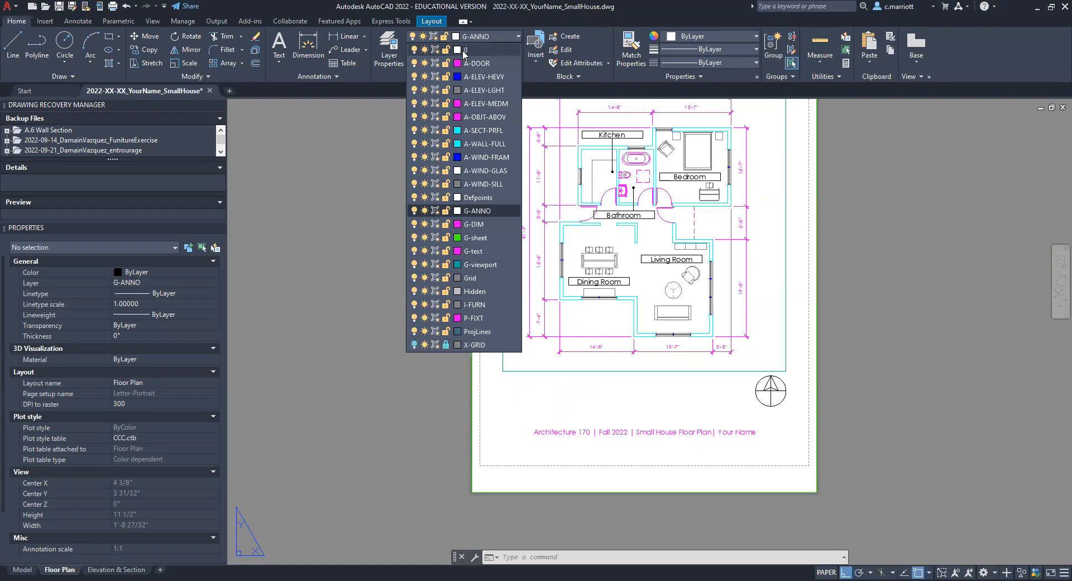
{"action": "left_click", "coordinate": [464, 51]}
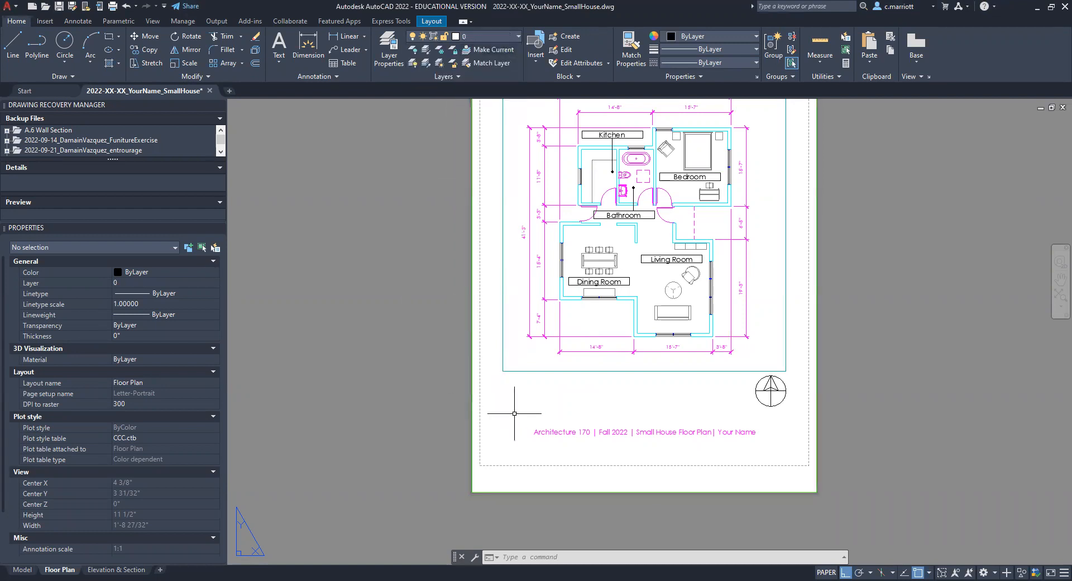
{"action": "scroll", "coordinate": [500, 409], "scroll_direction": "up", "scroll_amount": 4}
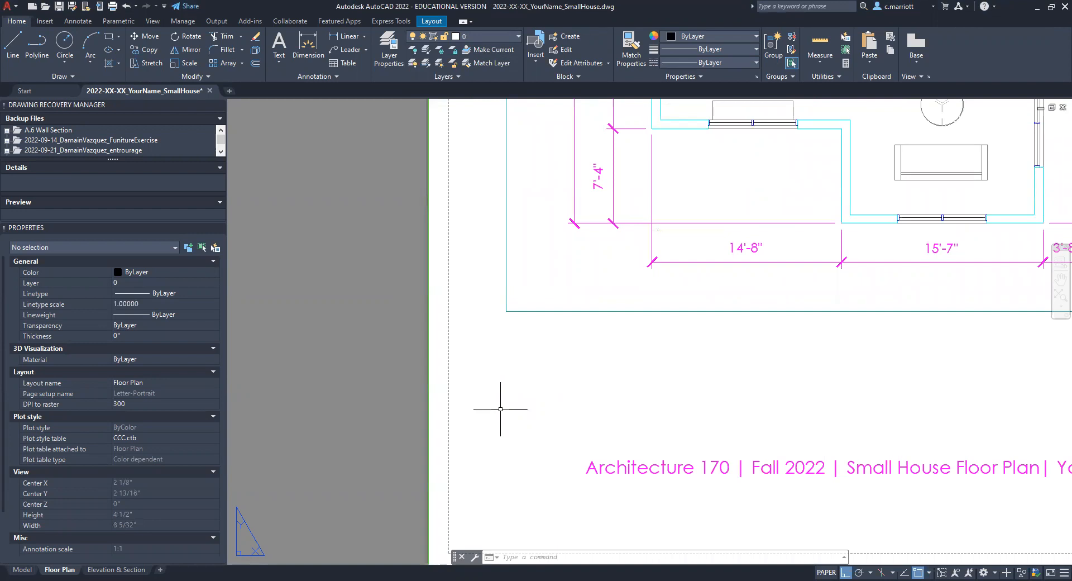
{"action": "type", "text": "circle"}
{"action": "key", "text": "Return"}
{"action": "left_click", "coordinate": [543, 385]}
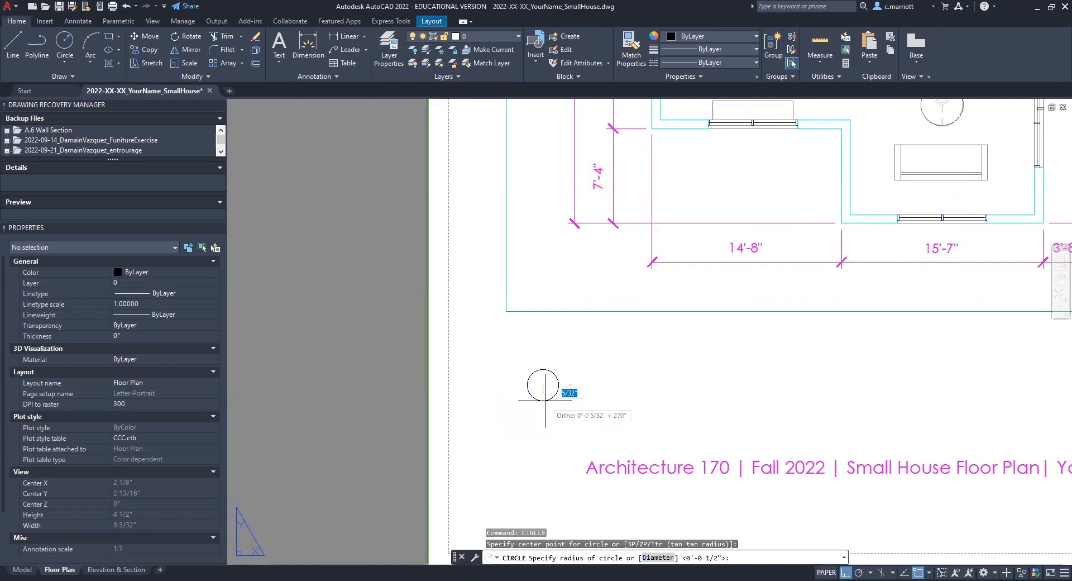
{"action": "type", "text": "3/8"}
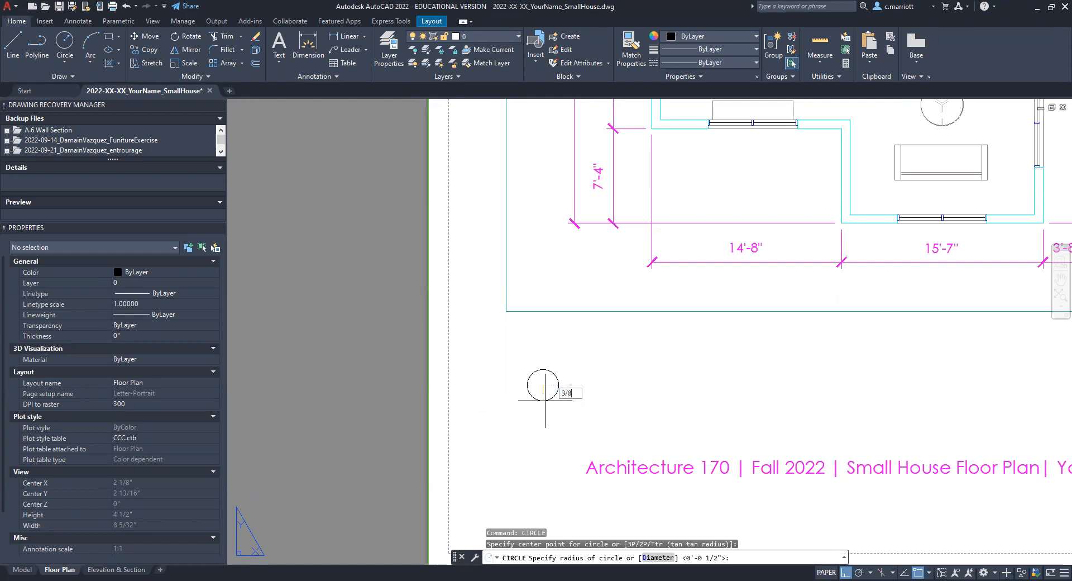
{"action": "key", "text": "Return"}
{"action": "scroll", "coordinate": [545, 400], "scroll_direction": "down", "scroll_amount": 2}
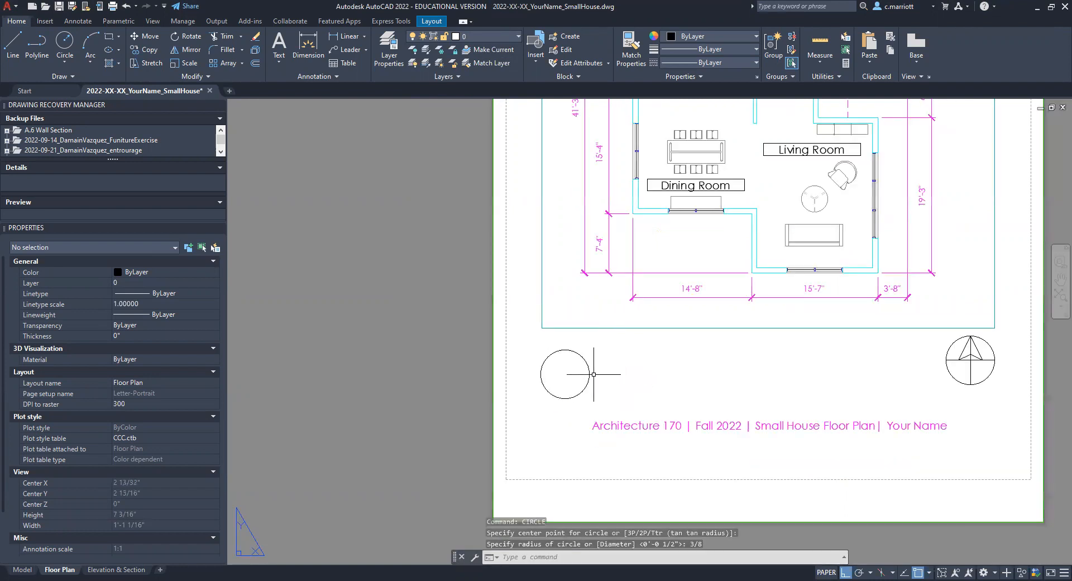
Step: Draw a 6" horizontal line extending right from the circle's right quadrant
{"action": "type", "text": "l"}
{"action": "key", "text": "Return"}
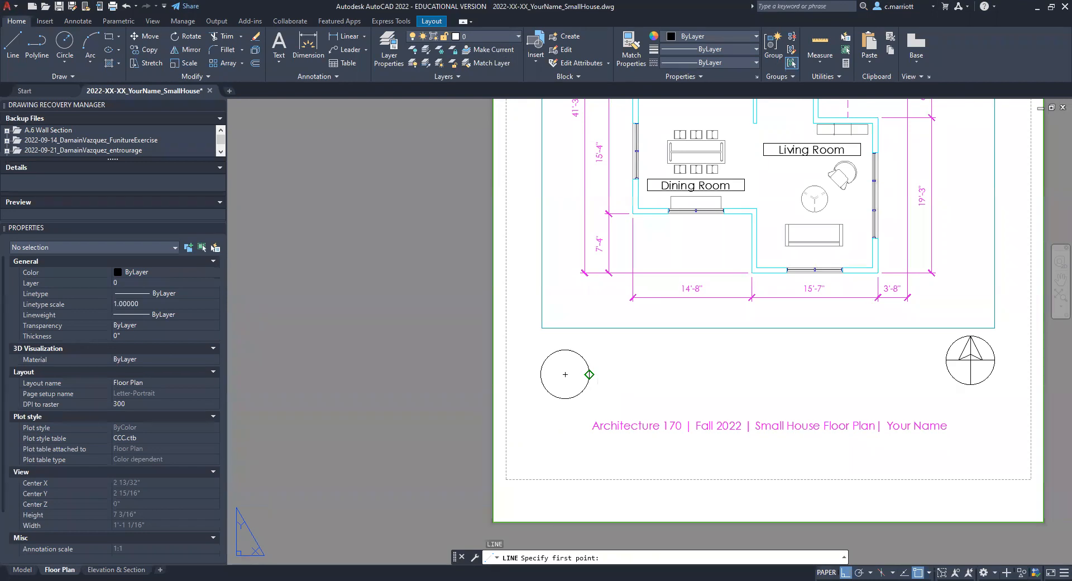
{"action": "left_click", "coordinate": [589, 374]}
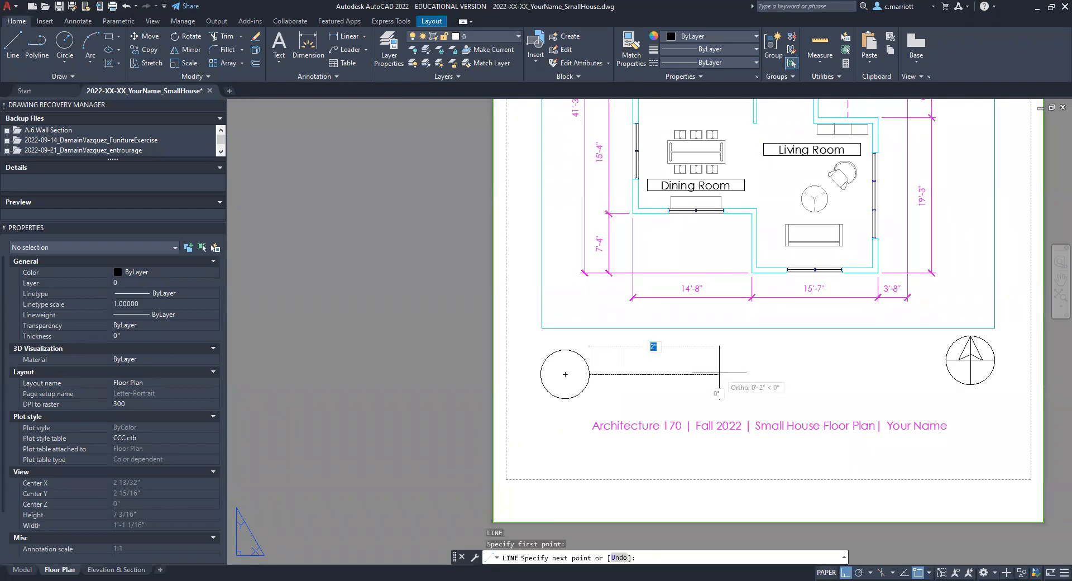
{"action": "type", "text": "6"}
{"action": "key", "text": "Return"}
{"action": "key", "text": "Escape"}
{"action": "key", "text": "Escape"}
{"action": "key", "text": "Escape"}
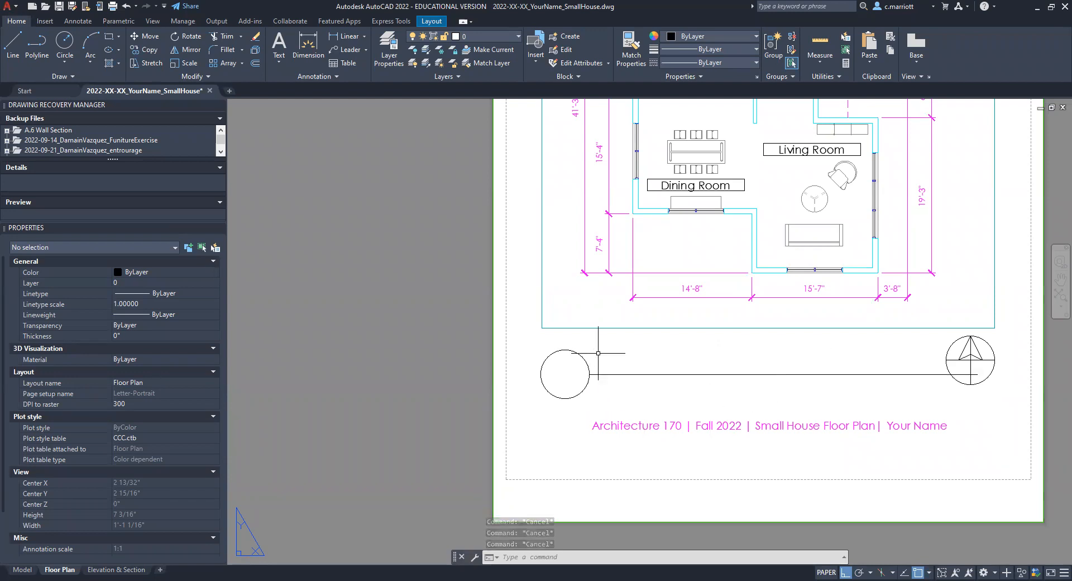
{"action": "scroll", "coordinate": [628, 397], "scroll_direction": "up", "scroll_amount": 2}
{"action": "scroll", "coordinate": [610, 387], "scroll_direction": "down", "scroll_amount": 1}
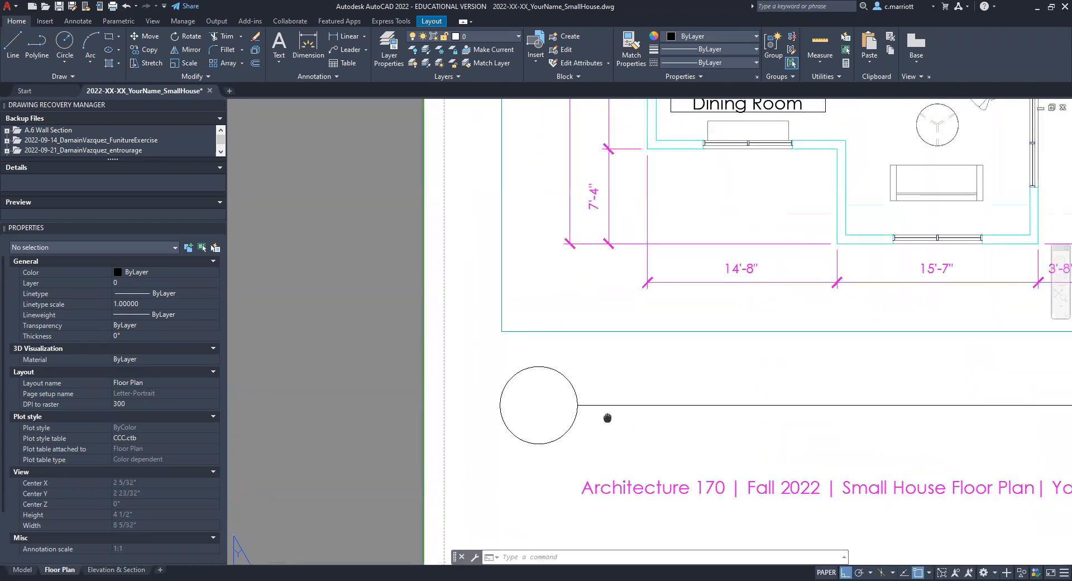
{"action": "scroll", "coordinate": [617, 394], "scroll_direction": "down", "scroll_amount": 2}
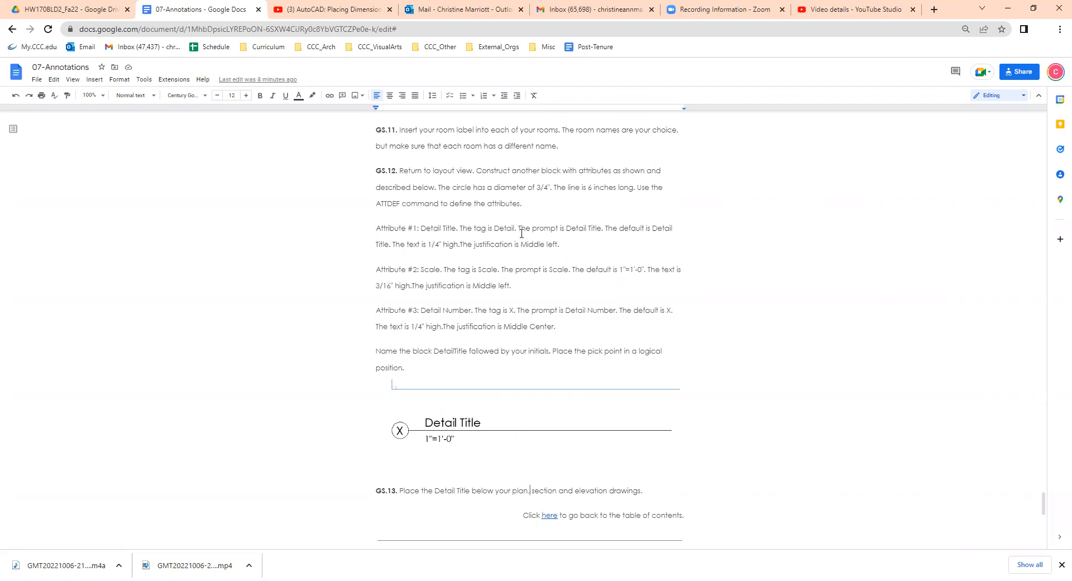
Step: In the 07-Annotations document, review the GS.6 attribute settings and change Attribute #1's default in GS.12 to Detail X
{"action": "scroll", "coordinate": [514, 241], "scroll_direction": "up", "scroll_amount": 15}
{"action": "scroll", "coordinate": [526, 248], "scroll_direction": "up", "scroll_amount": 8}
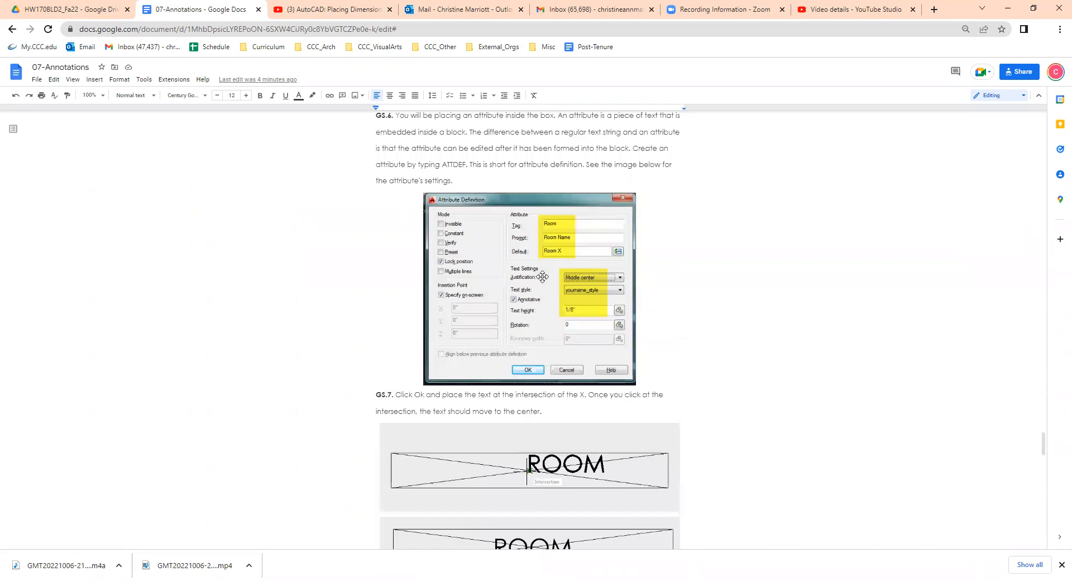
{"action": "scroll", "coordinate": [558, 268], "scroll_direction": "down", "scroll_amount": 4}
{"action": "scroll", "coordinate": [558, 241], "scroll_direction": "up", "scroll_amount": 3}
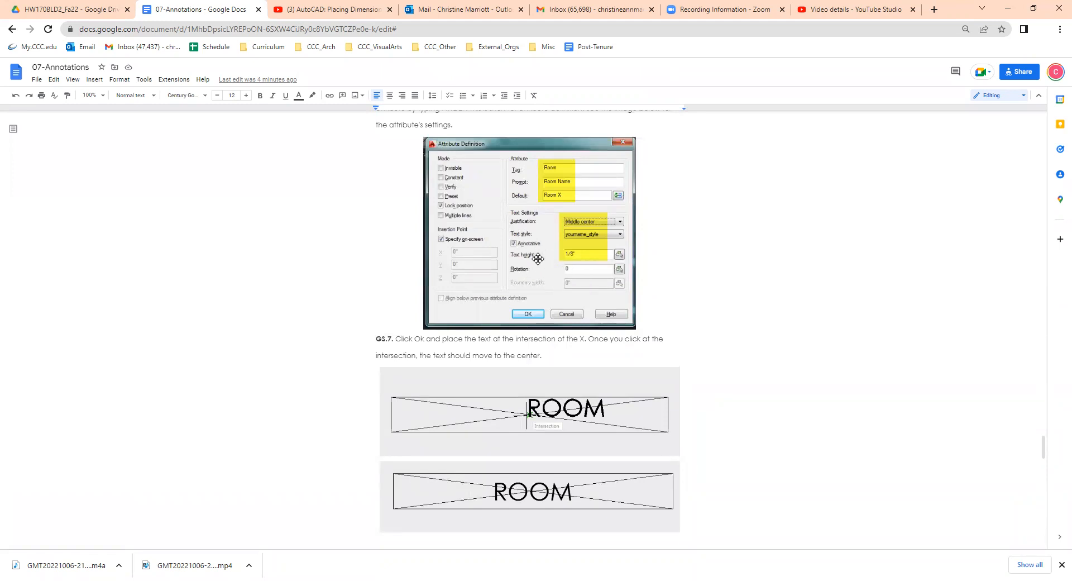
{"action": "scroll", "coordinate": [522, 285], "scroll_direction": "down", "scroll_amount": 6}
{"action": "scroll", "coordinate": [520, 311], "scroll_direction": "down", "scroll_amount": 10}
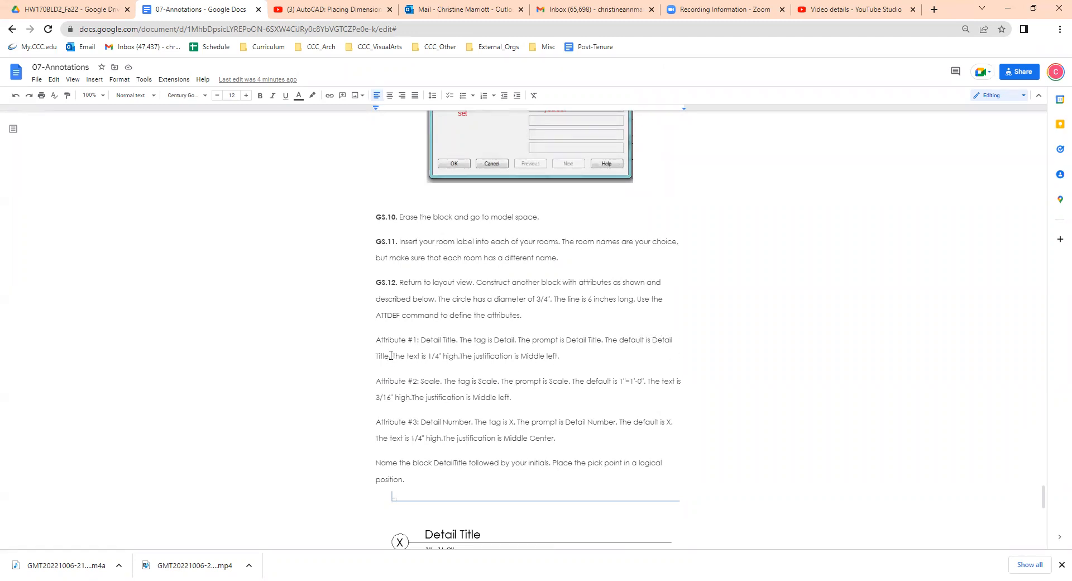
{"action": "key", "text": "BackSpace"}
{"action": "key", "text": "BackSpace"}
{"action": "key", "text": "BackSpace"}
{"action": "key", "text": "BackSpace"}
{"action": "key", "text": "BackSpace"}
{"action": "key", "text": "BackSpace"}
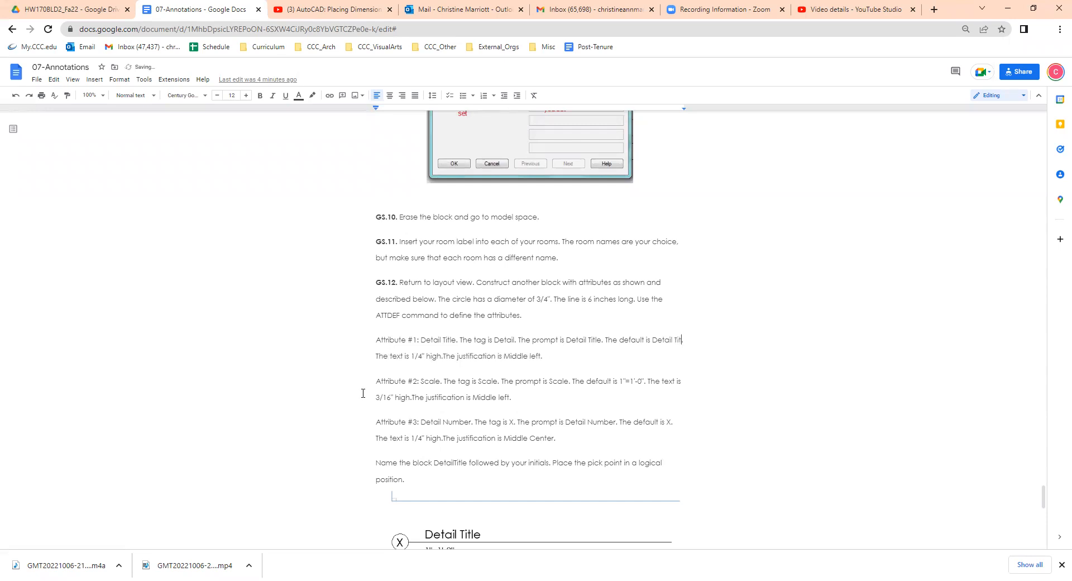
{"action": "type", "text": "X."}
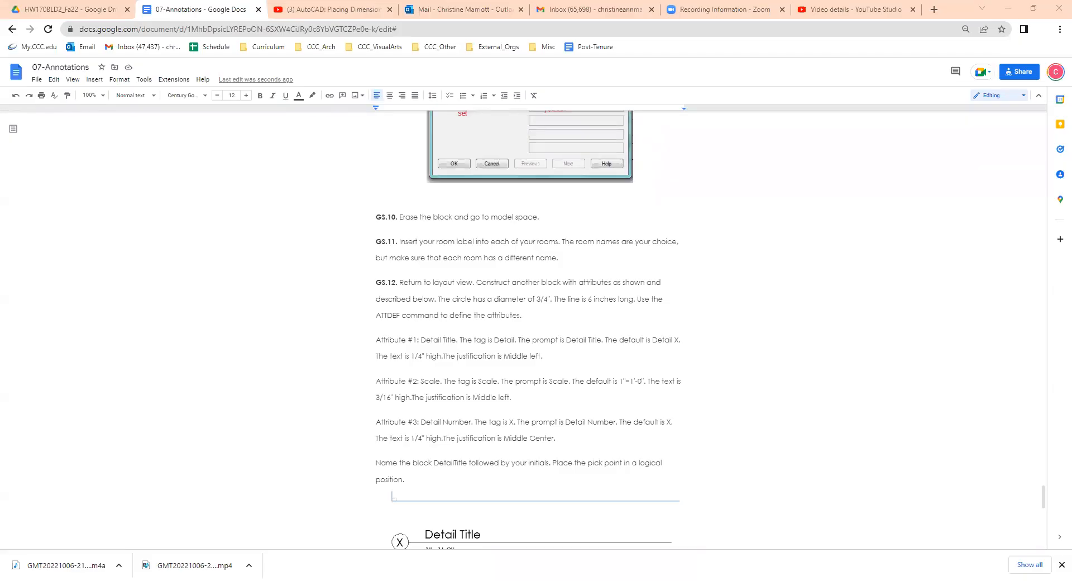
Step: Return to the AutoCAD layout and start an attribute definition with tag Detail, prompt Detail Title and default Detail X
{"action": "key", "text": "alt+Tab"}
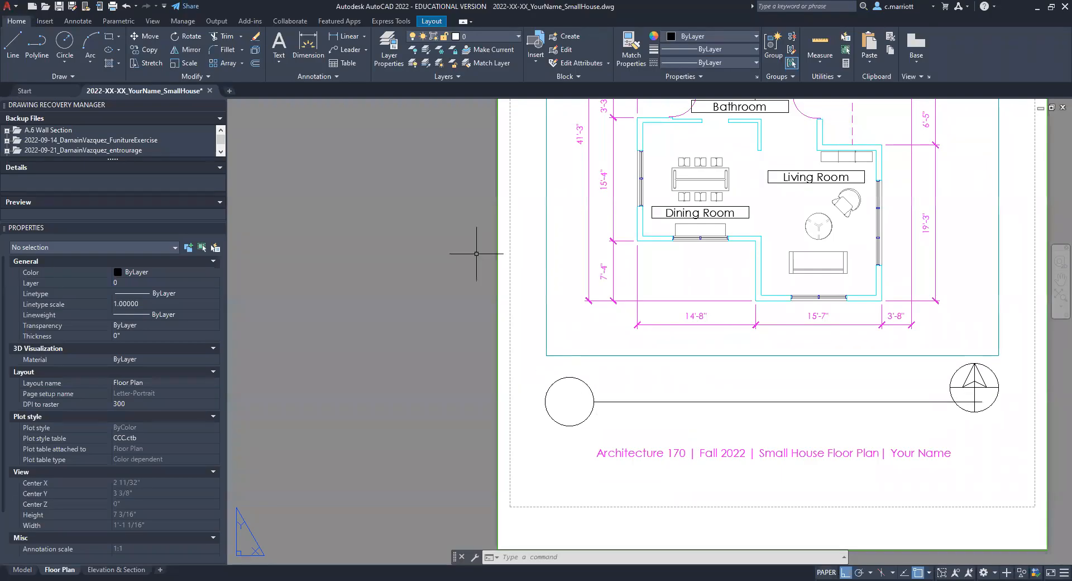
{"action": "type", "text": "attdef"}
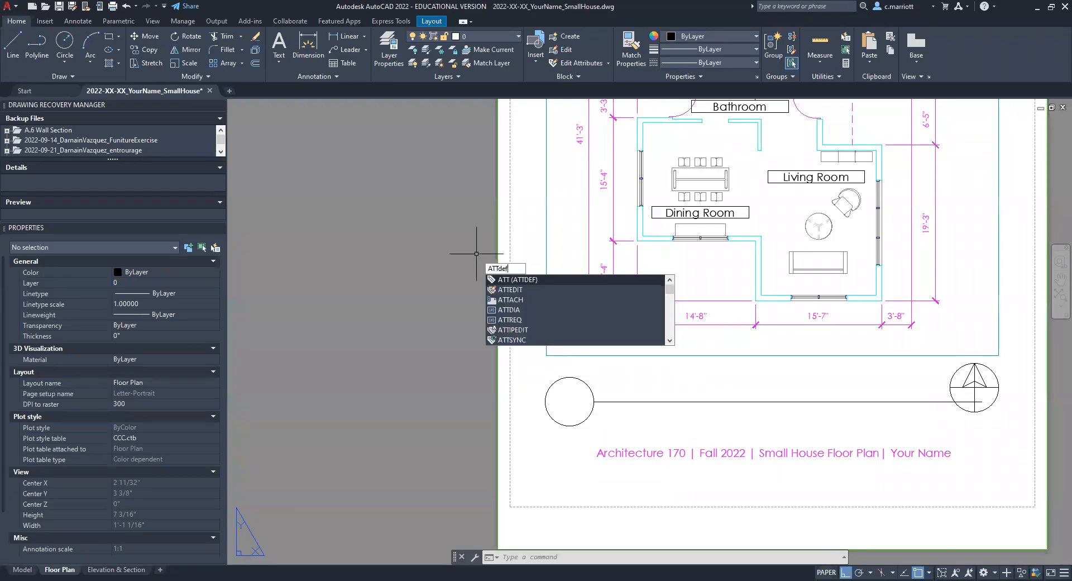
{"action": "key", "text": "Return"}
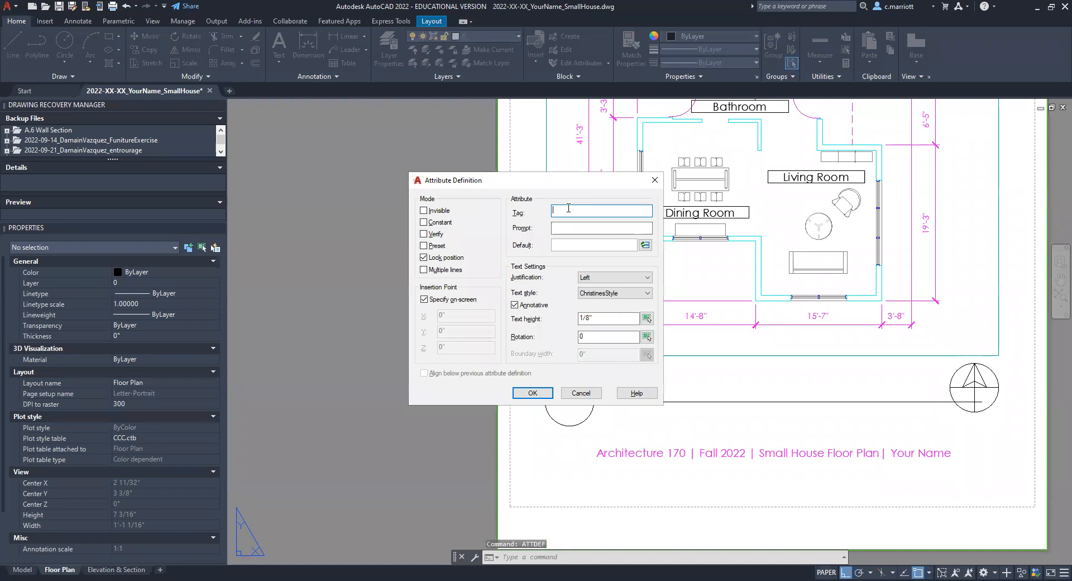
{"action": "type", "text": "Detail"}
{"action": "left_click", "coordinate": [584, 228]}
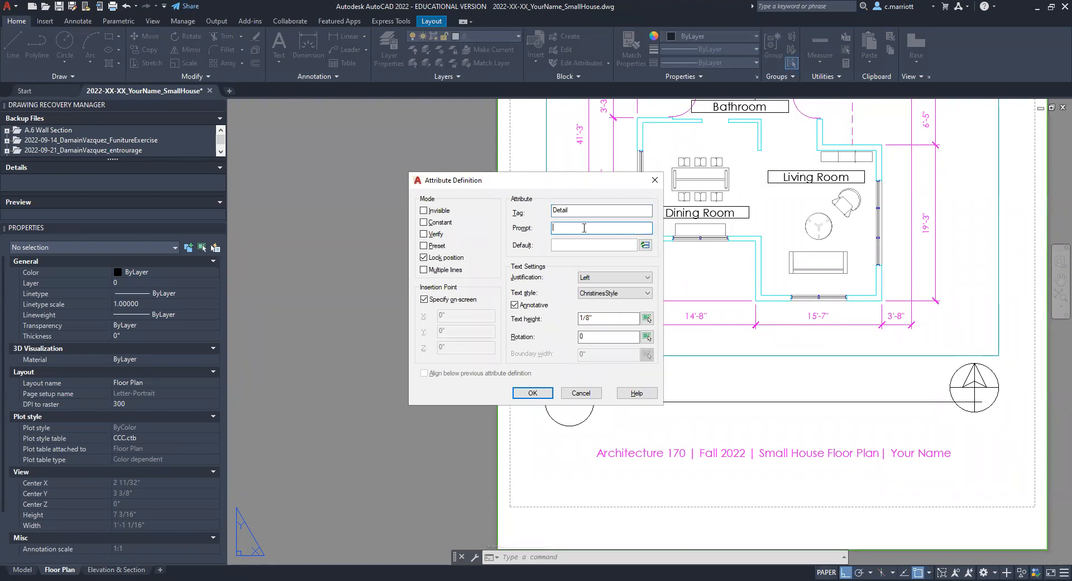
{"action": "type", "text": "Detail Ti"}
{"action": "left_click", "coordinate": [580, 246]}
{"action": "type", "text": "Detail"}
Step: Give the Detail attribute Middle left justification and 1/4" text height, and place it at the line's left end beside the circle
{"action": "left_click", "coordinate": [648, 278]}
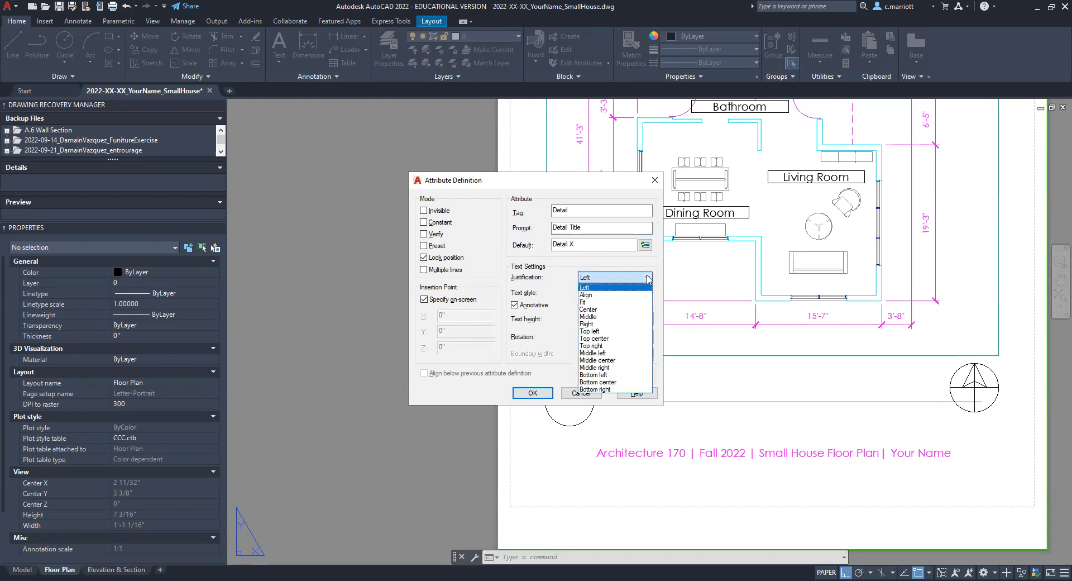
{"action": "left_click", "coordinate": [593, 353]}
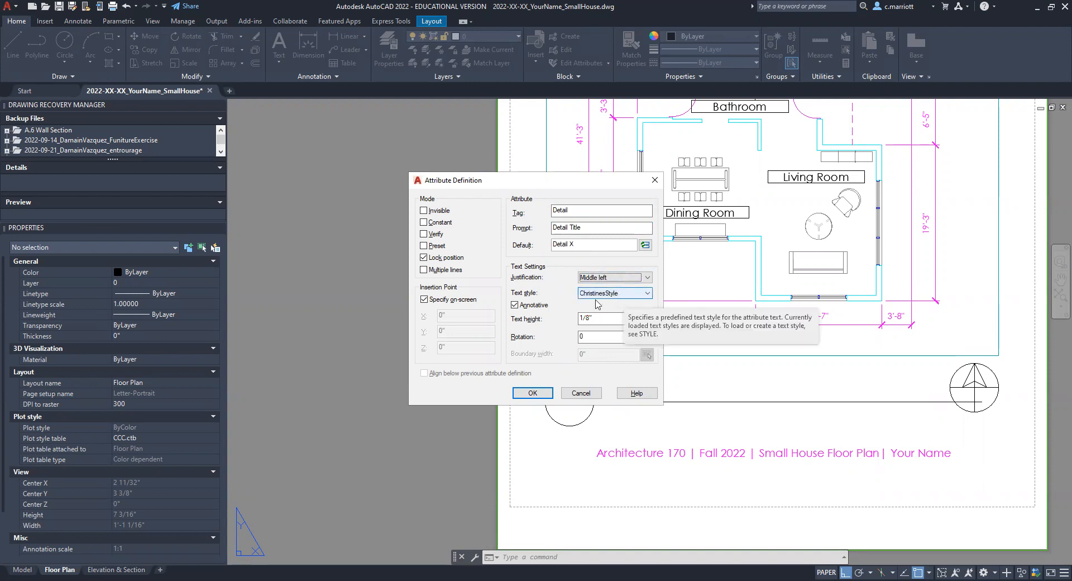
{"action": "left_click", "coordinate": [589, 318]}
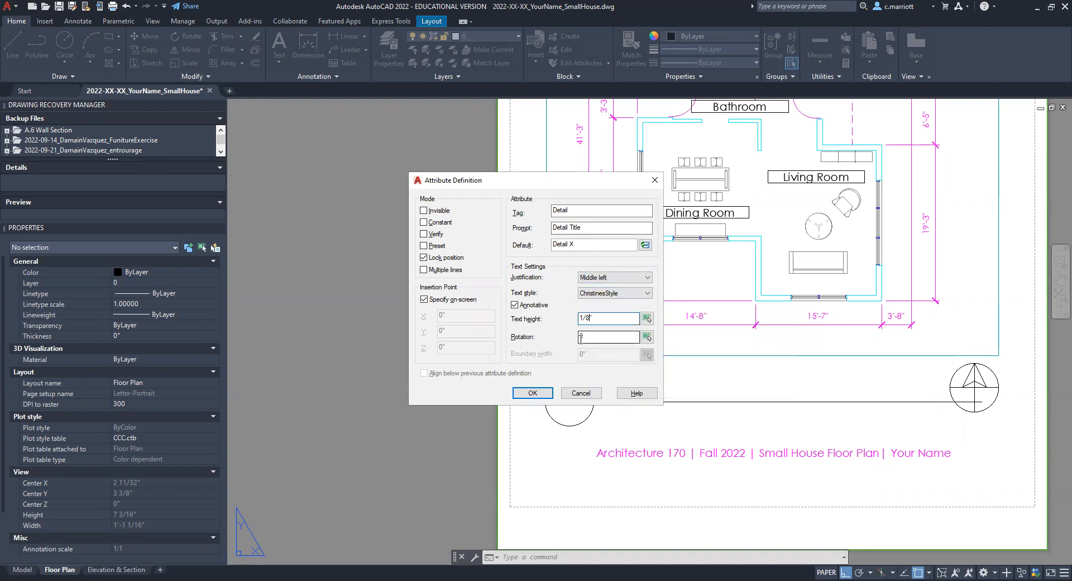
{"action": "key", "text": "BackSpace"}
{"action": "type", "text": "4"}
{"action": "left_click", "coordinate": [528, 397]}
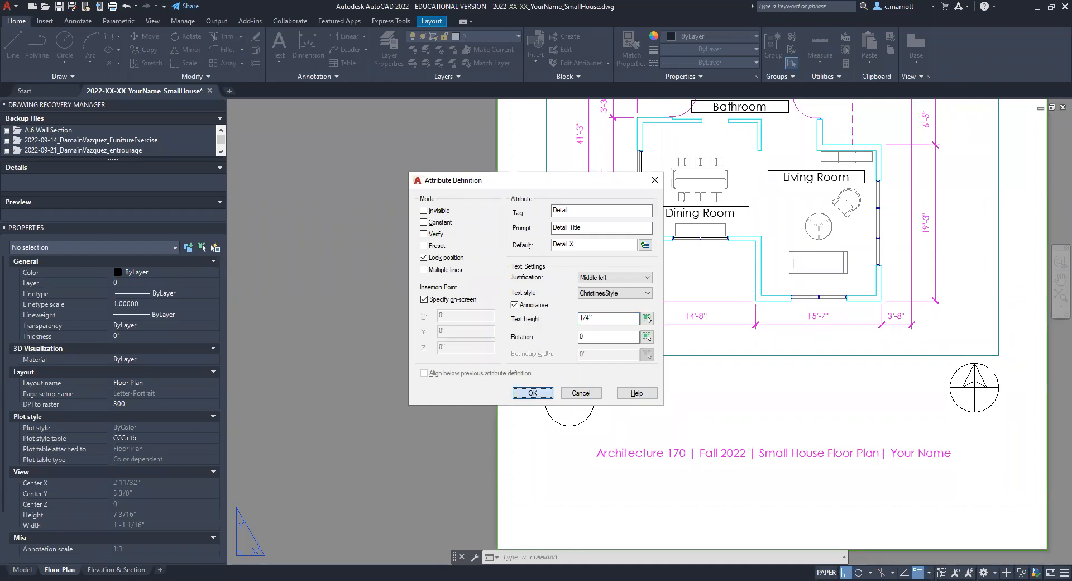
{"action": "scroll", "coordinate": [597, 391], "scroll_direction": "up", "scroll_amount": 5}
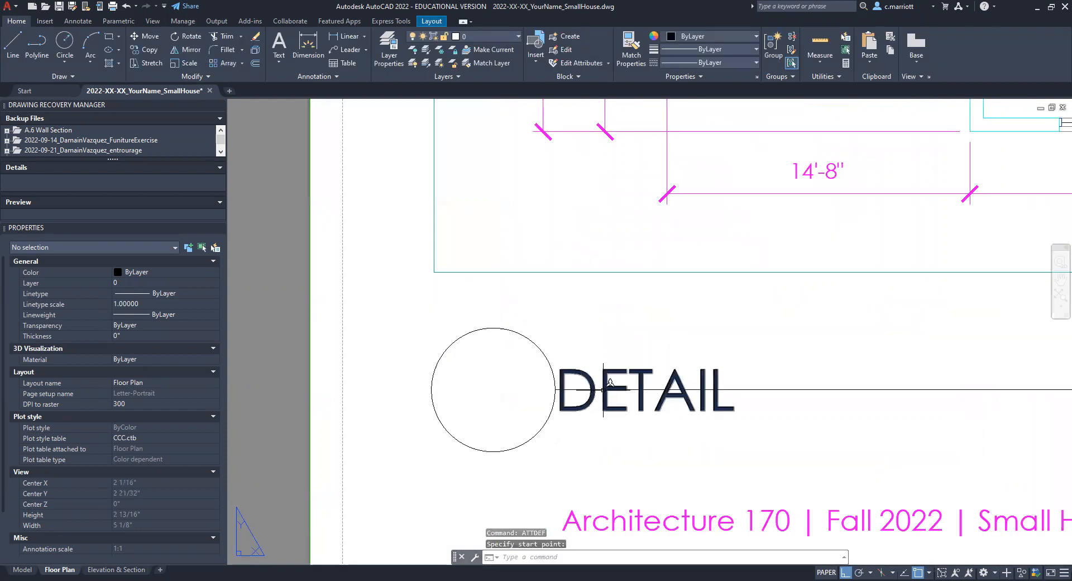
Step: Move the DETAIL attribute up .125" and nudge it so it sits just above the line, clear of the circle
{"action": "key", "text": "Escape"}
{"action": "key", "text": "Escape"}
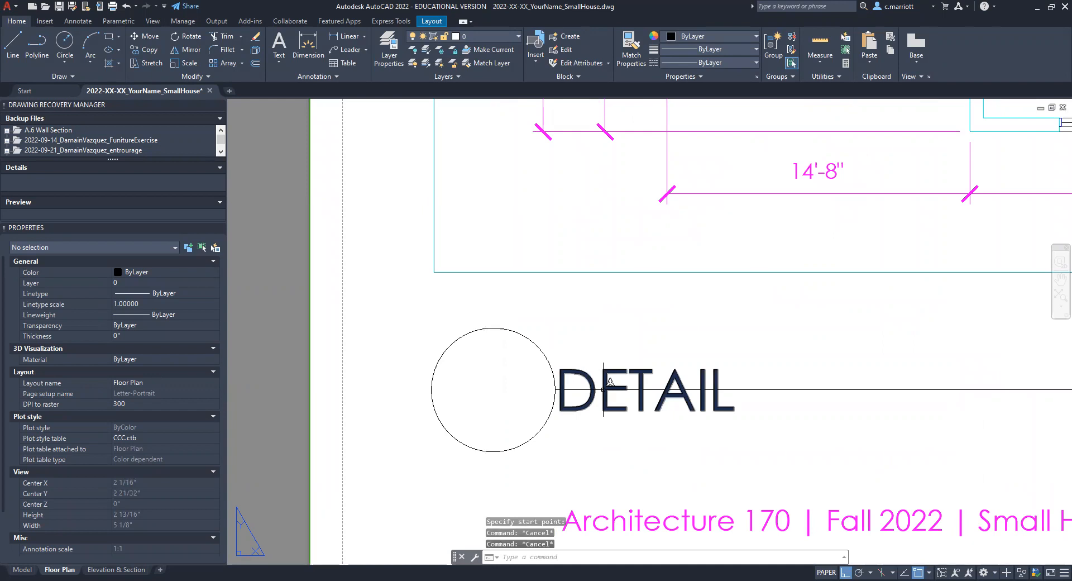
{"action": "type", "text": ".125"}
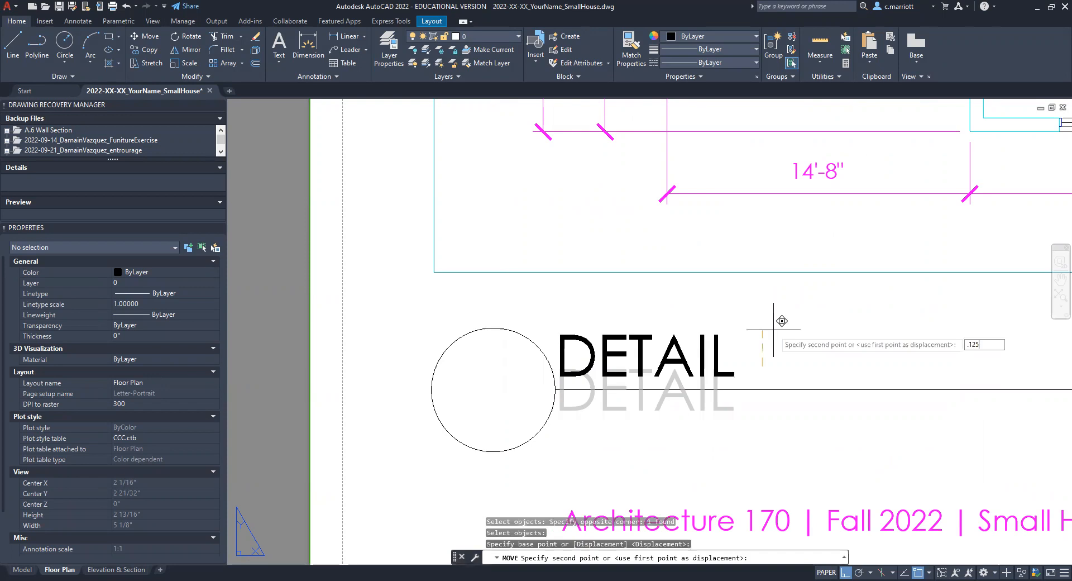
{"action": "key", "text": "Return"}
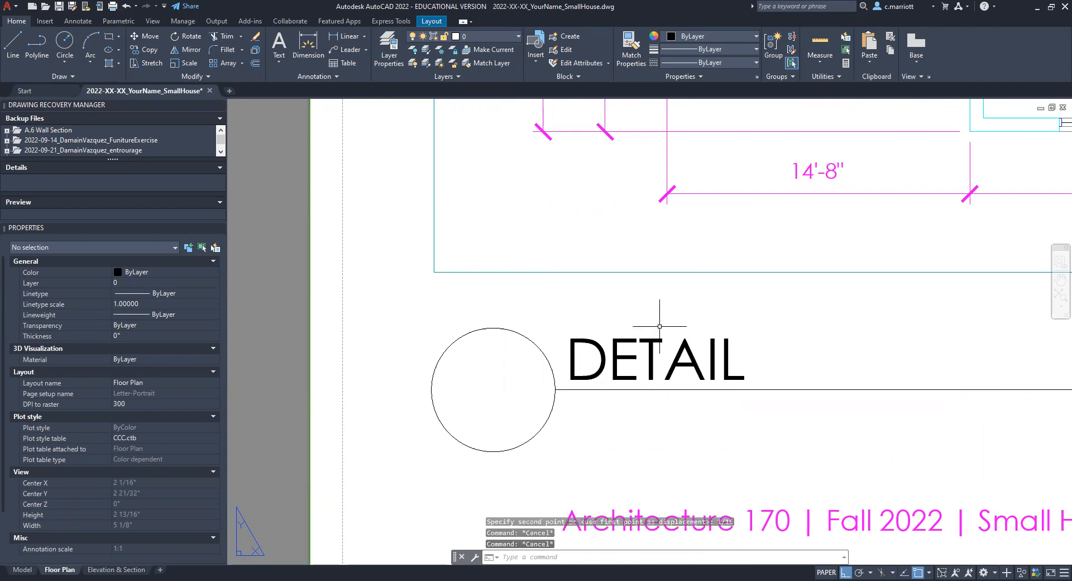
{"action": "left_click", "coordinate": [571, 380]}
{"action": "key", "text": "Escape"}
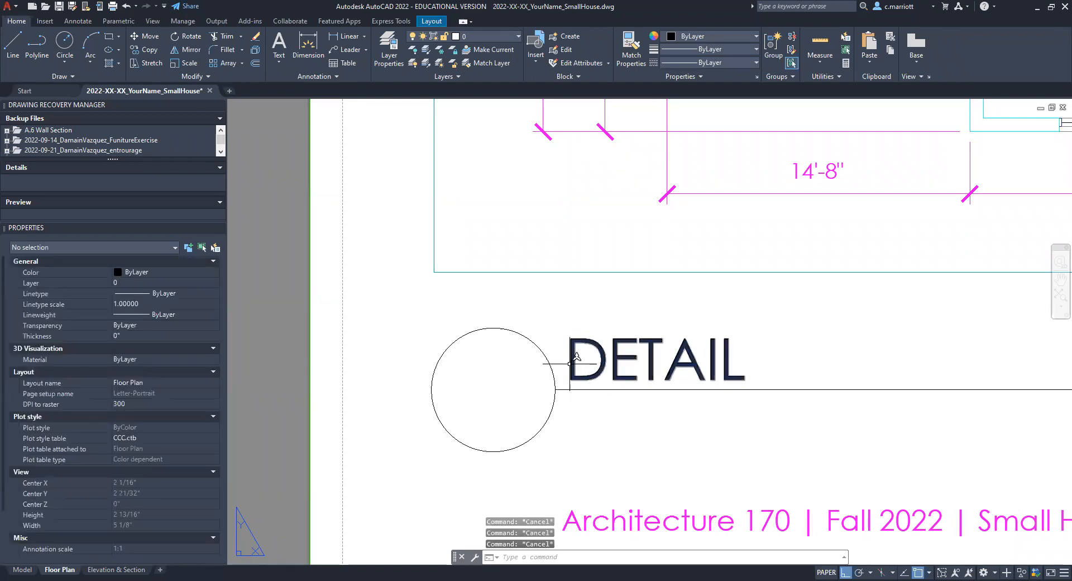
{"action": "type", "text": "dist"}
{"action": "key", "text": "Return"}
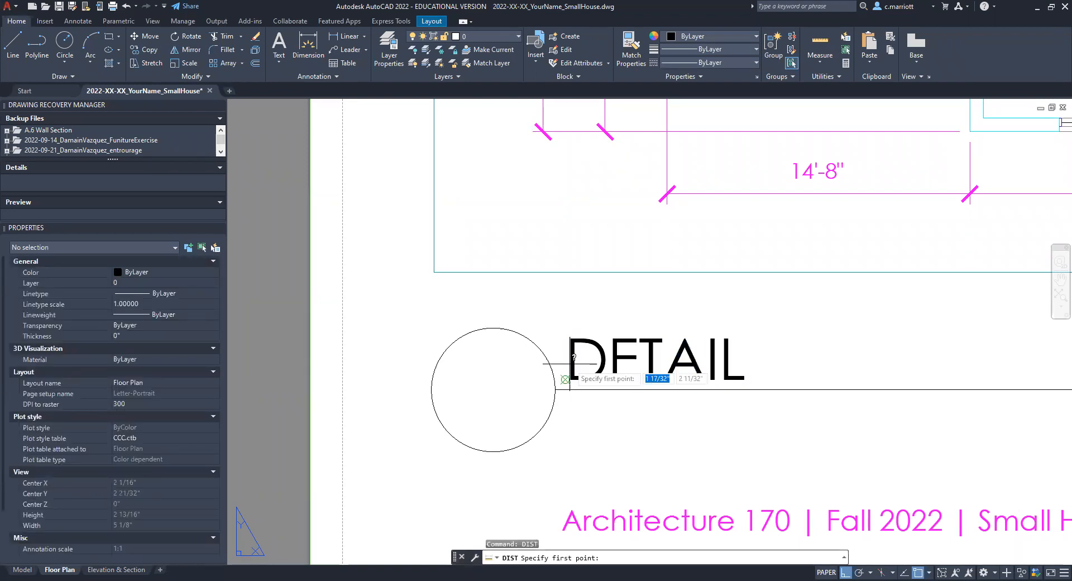
{"action": "key", "text": "Escape"}
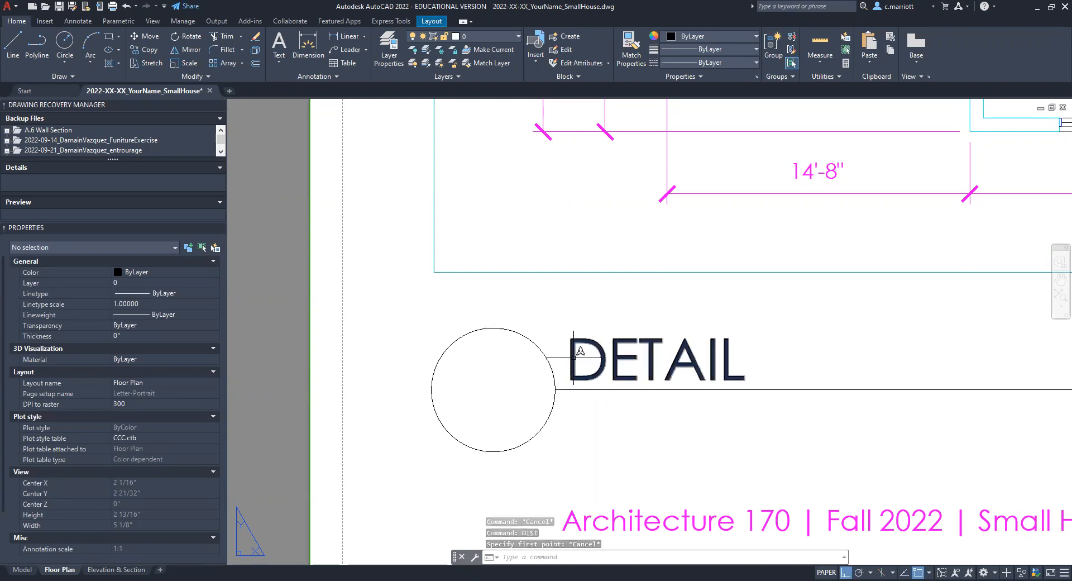
{"action": "left_click", "coordinate": [574, 358]}
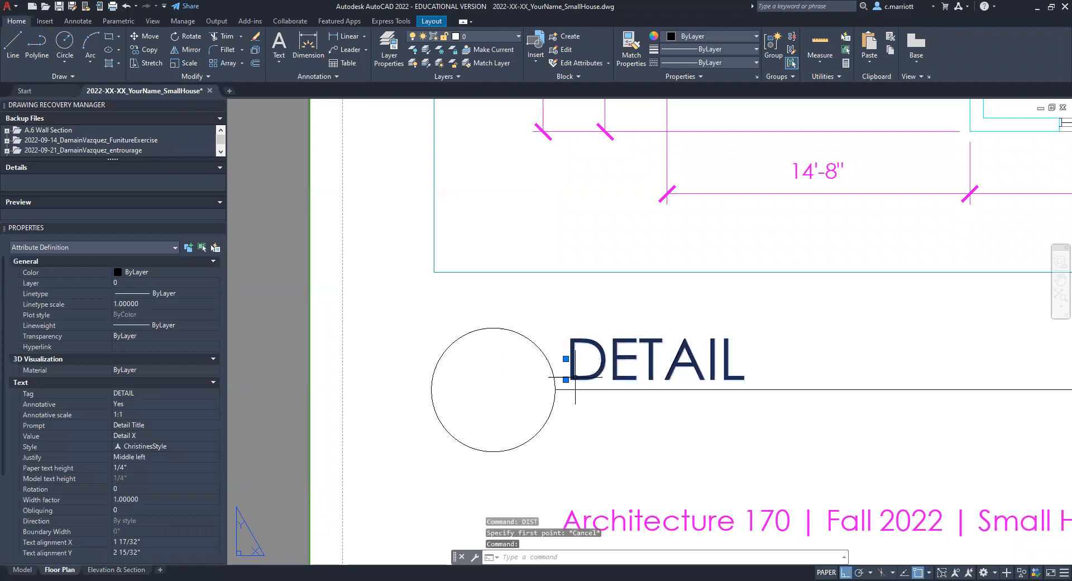
{"action": "key", "text": "Escape"}
{"action": "key", "text": "Escape"}
{"action": "key", "text": "Escape"}
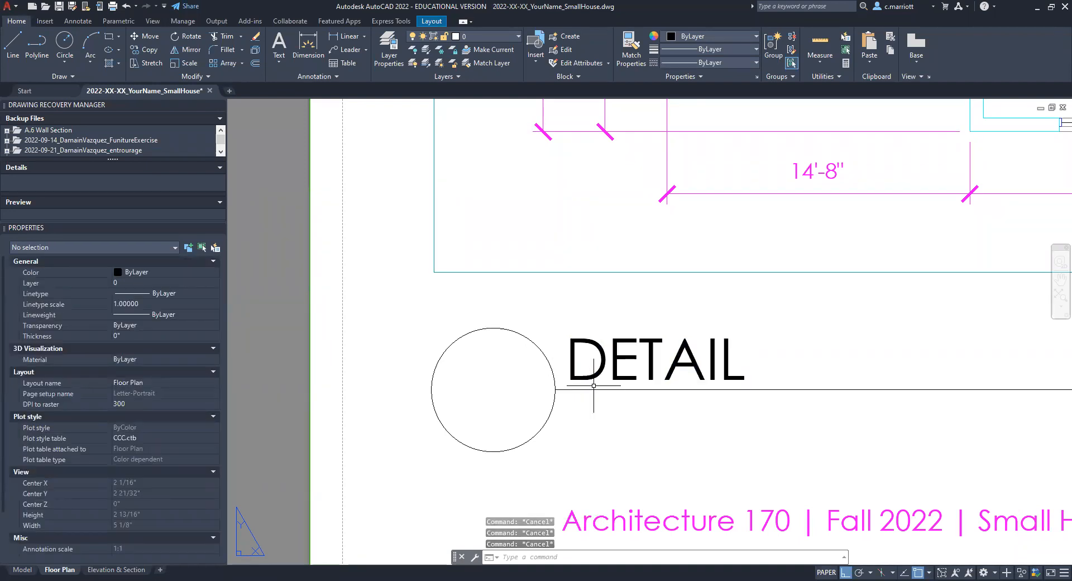
Step: Start a second attribute definition with tag Scale, prompt Scale and default 1"=1'-0"
{"action": "scroll", "coordinate": [628, 360], "scroll_direction": "down", "scroll_amount": 2}
{"action": "middle_click_drag", "start_coordinate": [657, 327], "coordinate": [569, 316]}
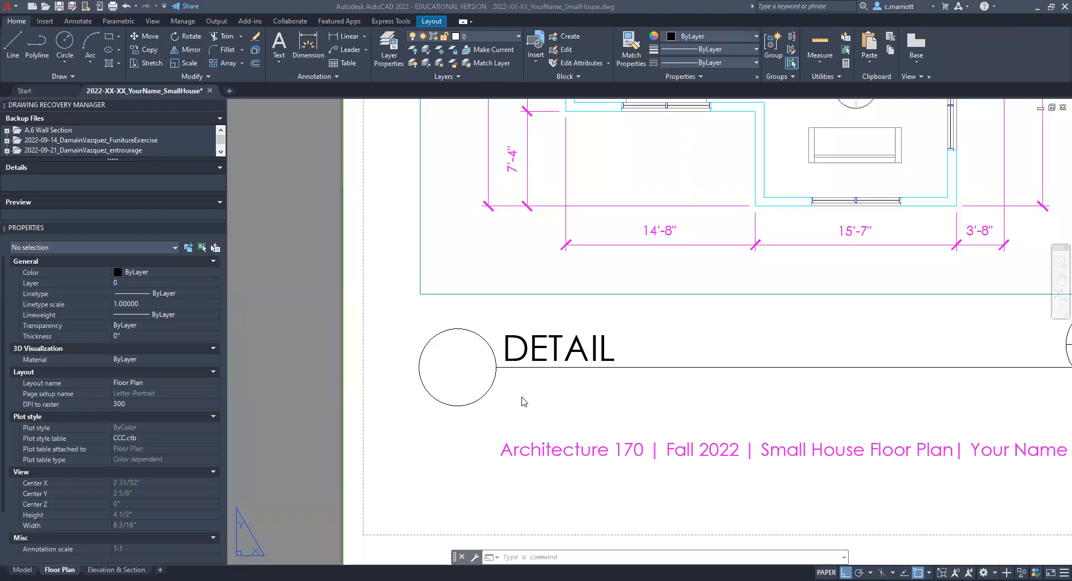
{"action": "left_click", "coordinate": [517, 399]}
{"action": "type", "text": "attdef"}
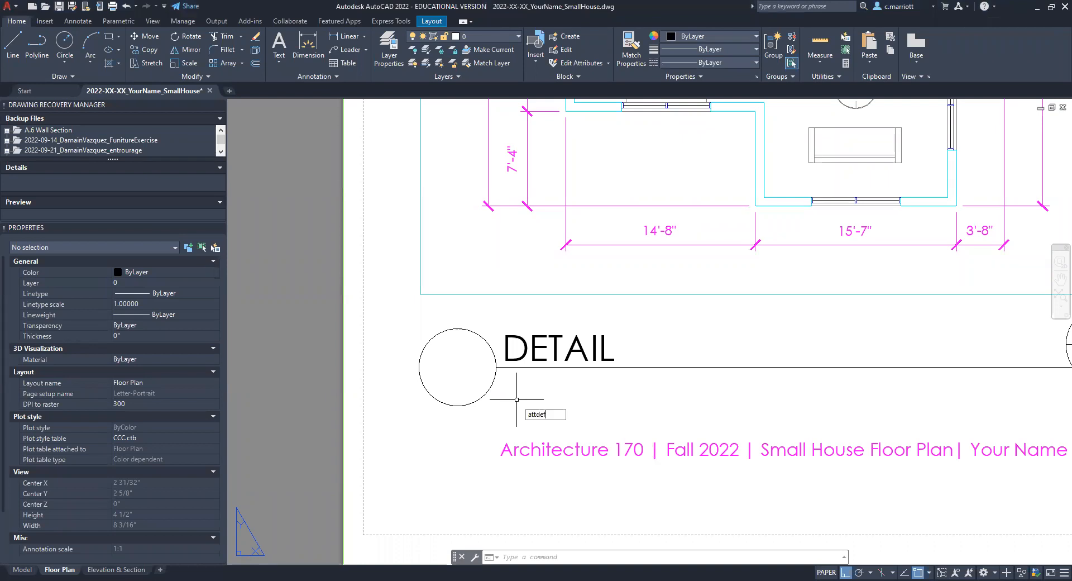
{"action": "key", "text": "Return"}
{"action": "type", "text": "Scale"}
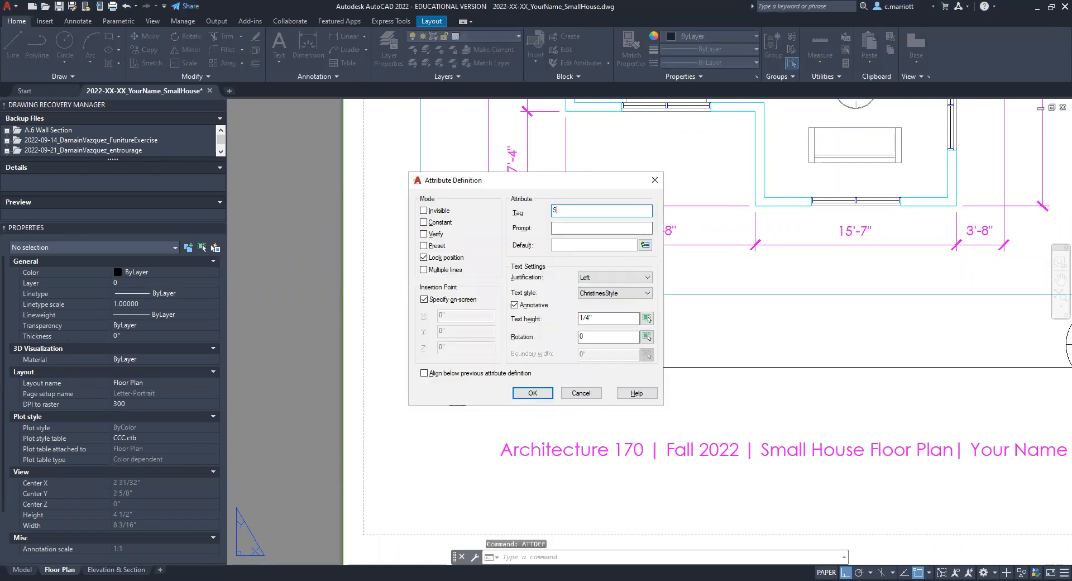
{"action": "left_click", "coordinate": [573, 227]}
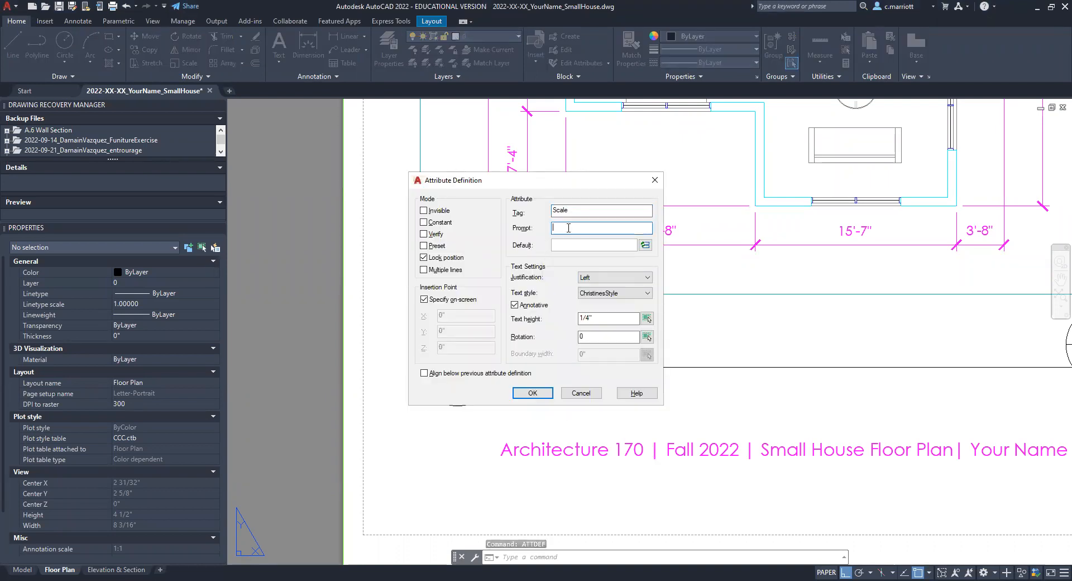
{"action": "type", "text": "Scale"}
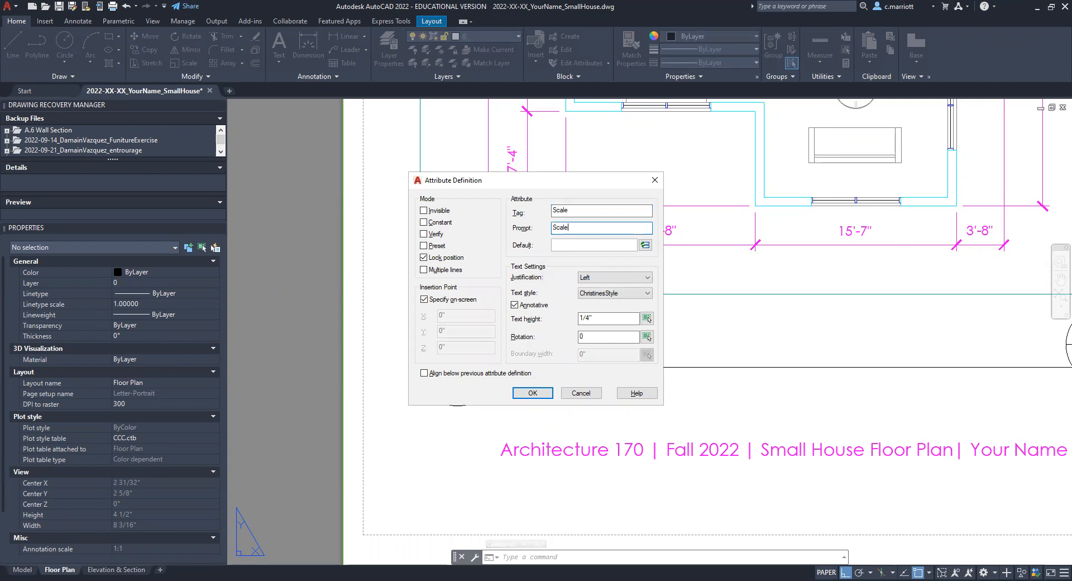
{"action": "left_click", "coordinate": [566, 245]}
{"action": "type", "text": "1\"=1'-0"}
Step: Make the Scale attribute Middle left justified, non-annotative and 3/16" high, and place it at the line's left end beside the circle
{"action": "left_click", "coordinate": [595, 277]}
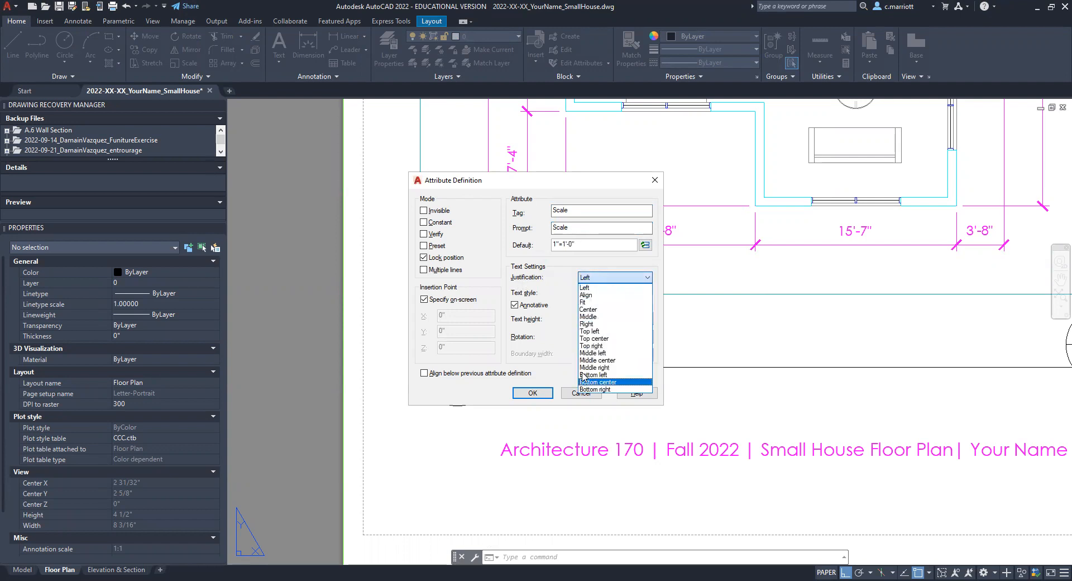
{"action": "left_click", "coordinate": [594, 353]}
{"action": "left_click", "coordinate": [588, 319]}
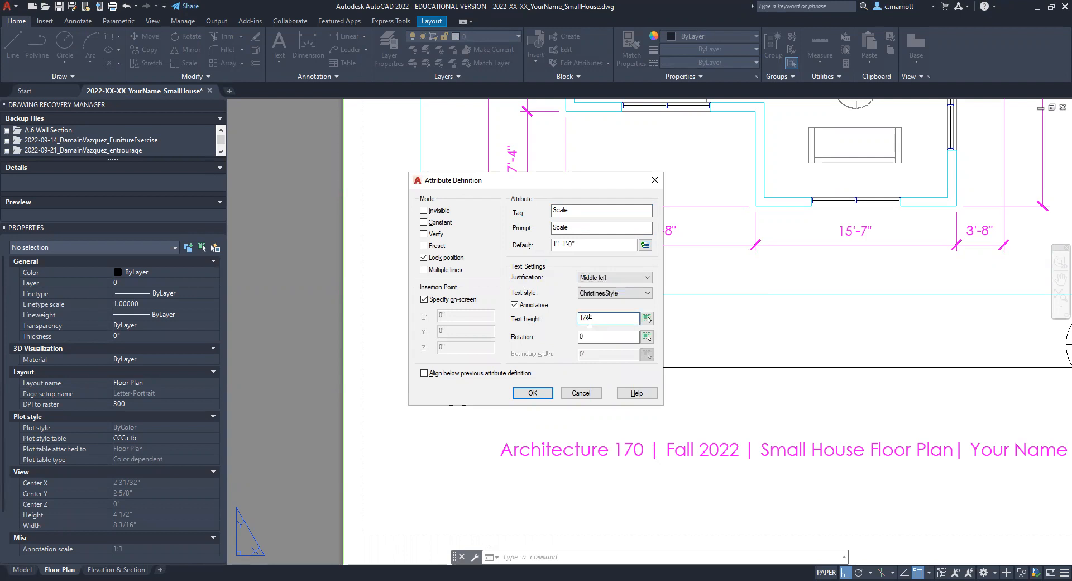
{"action": "left_click_drag", "start_coordinate": [589, 318], "coordinate": [572, 318]}
{"action": "type", "text": "3/16"}
{"action": "left_click", "coordinate": [548, 308]}
{"action": "left_click", "coordinate": [588, 320]}
{"action": "key", "text": "BackSpace"}
{"action": "key", "text": "BackSpace"}
{"action": "key", "text": "BackSpace"}
{"action": "type", "text": "3/16"}
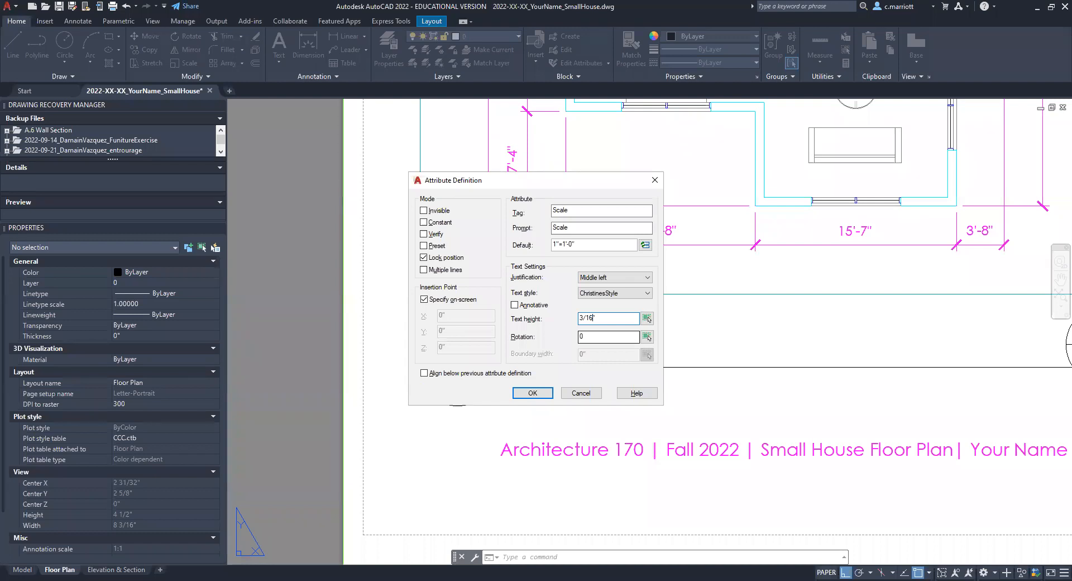
{"action": "left_click", "coordinate": [550, 392]}
{"action": "scroll", "coordinate": [550, 392], "scroll_direction": "up", "scroll_amount": 5}
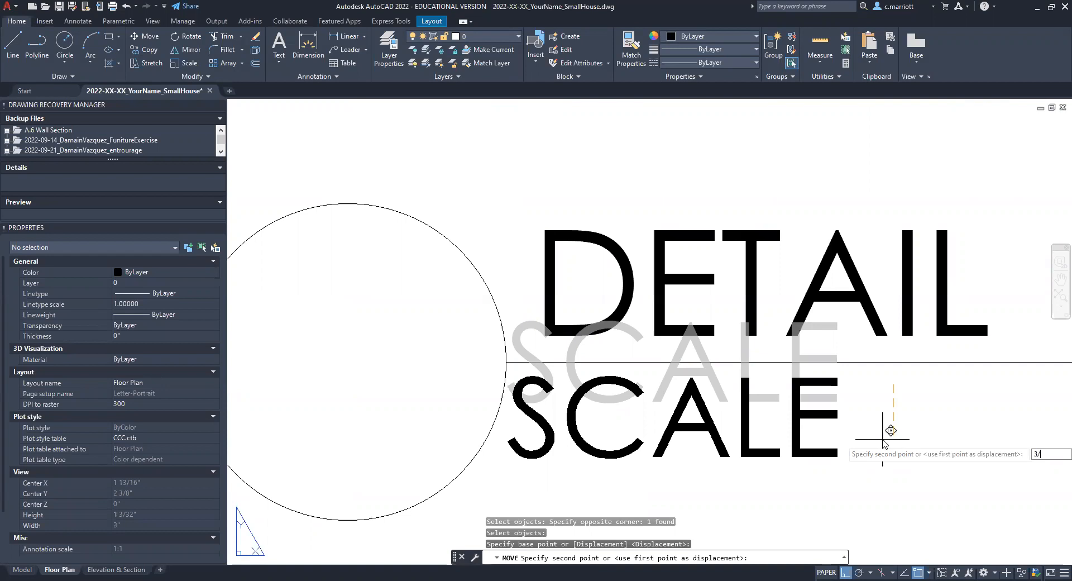
Step: Try moving the SCALE attribute 1/32" down from the line
{"action": "type", "text": "32"}
{"action": "key", "text": "Return"}
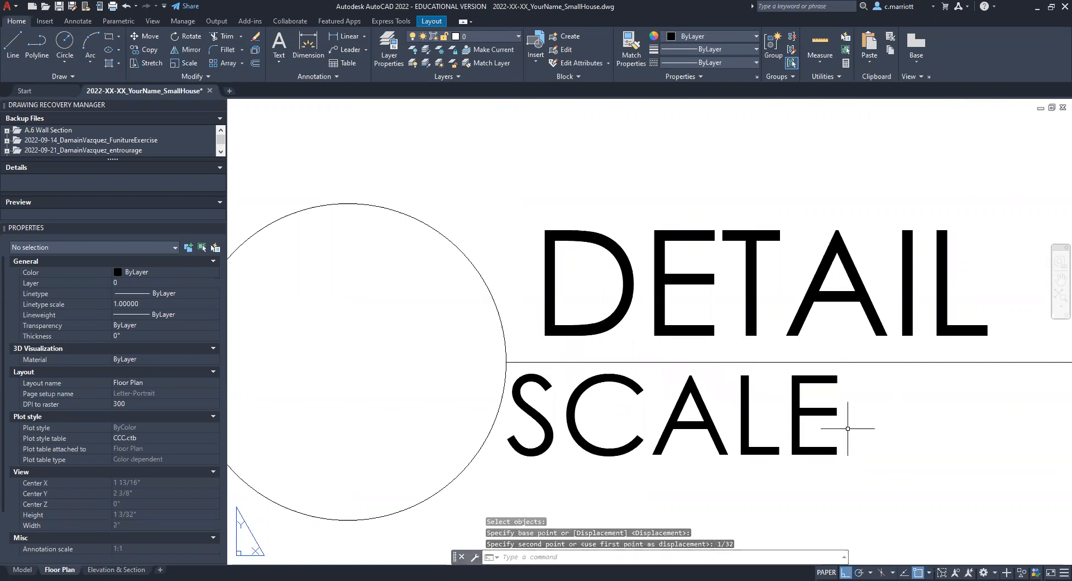
{"action": "type", "text": "u"}
{"action": "key", "text": "Return"}
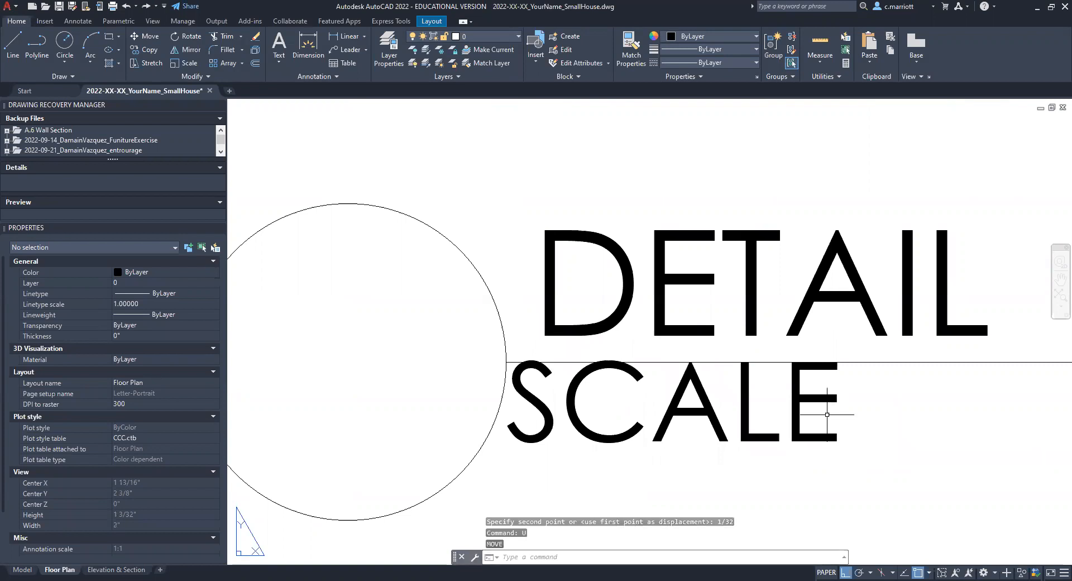
Step: Move the SCALE attribute down 1/16" and right 1/16" so it sits below the line, clear of the circle
{"action": "type", "text": "m"}
{"action": "key", "text": "Return"}
{"action": "left_click", "coordinate": [891, 389]}
{"action": "type", "text": "1/16"}
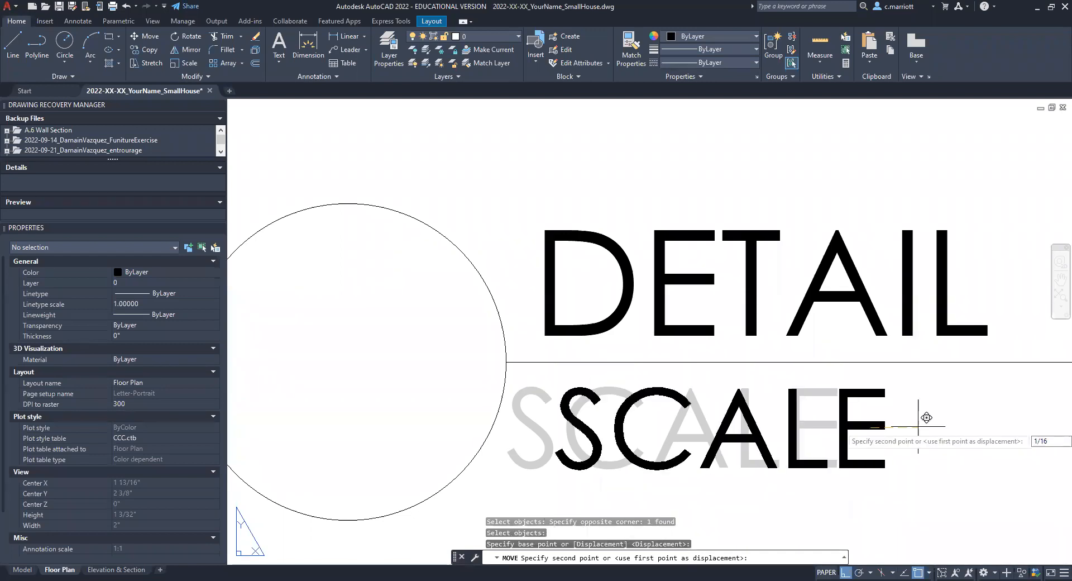
{"action": "key", "text": "Escape"}
{"action": "key", "text": "Escape"}
{"action": "key", "text": "Escape"}
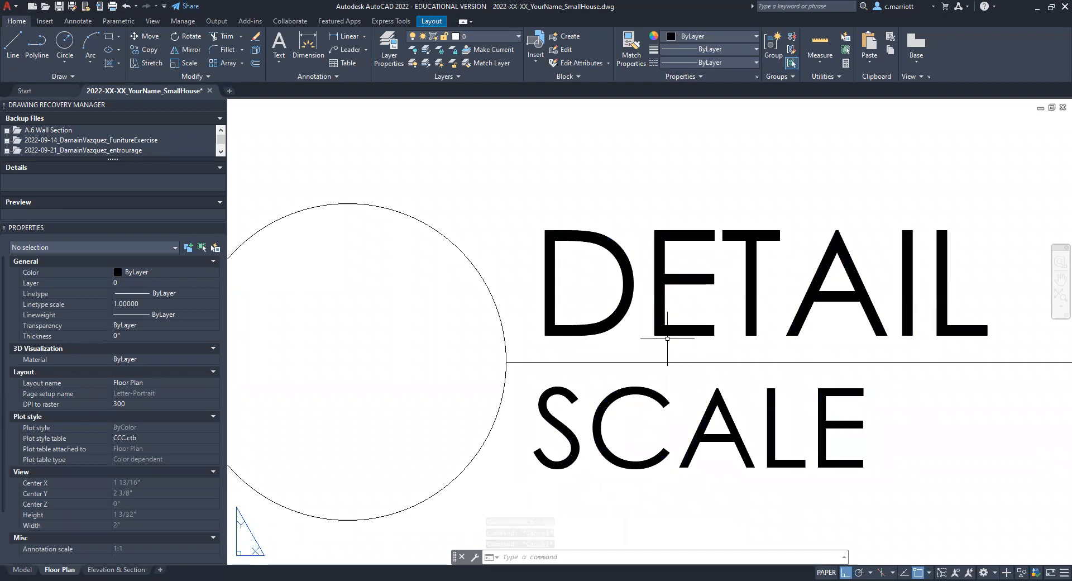
{"action": "scroll", "coordinate": [653, 390], "scroll_direction": "down", "scroll_amount": 4}
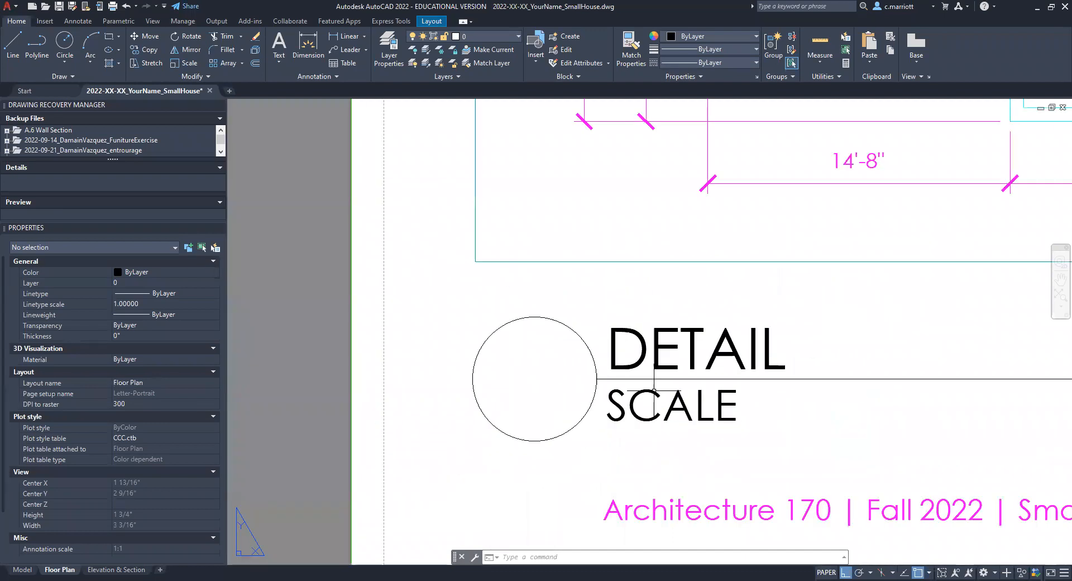
{"action": "key", "text": "Escape"}
{"action": "key", "text": "Escape"}
{"action": "key", "text": "Escape"}
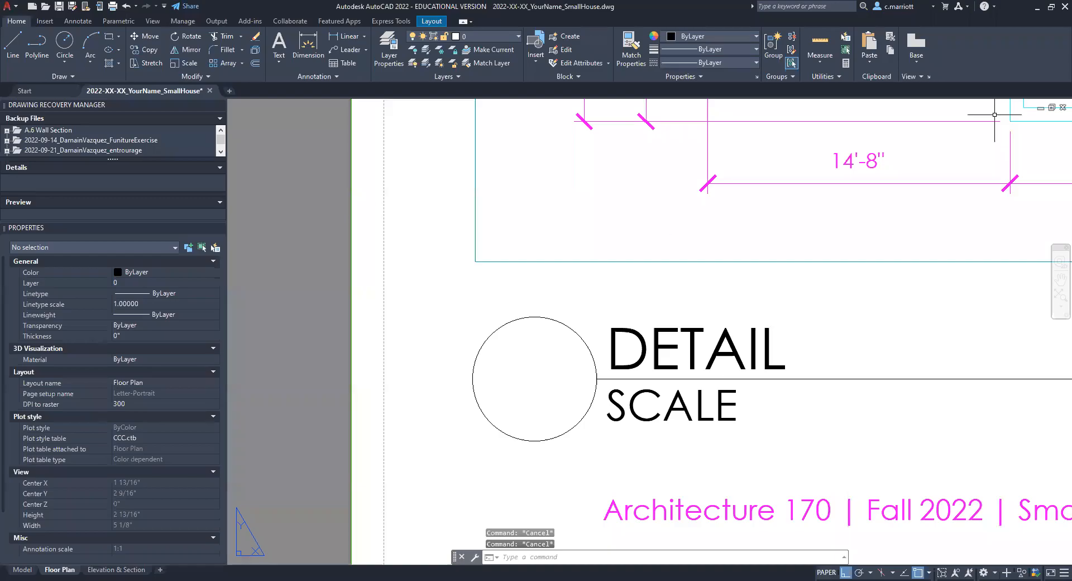
Step: Start a third attribute definition with tag X, prompt Detail Number and default X
{"action": "type", "text": "ATTDEF"}
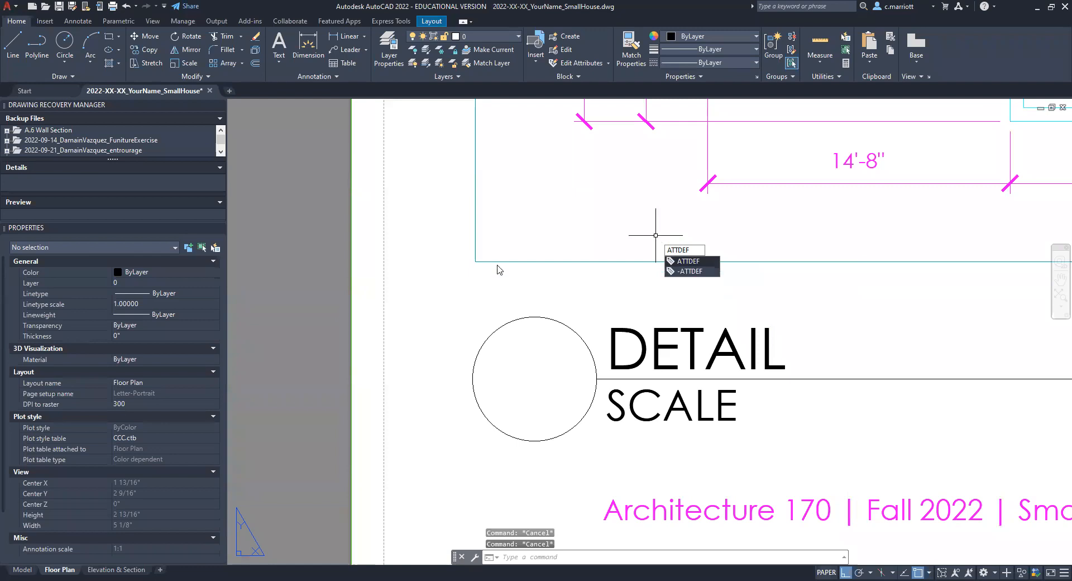
{"action": "key", "text": "Return"}
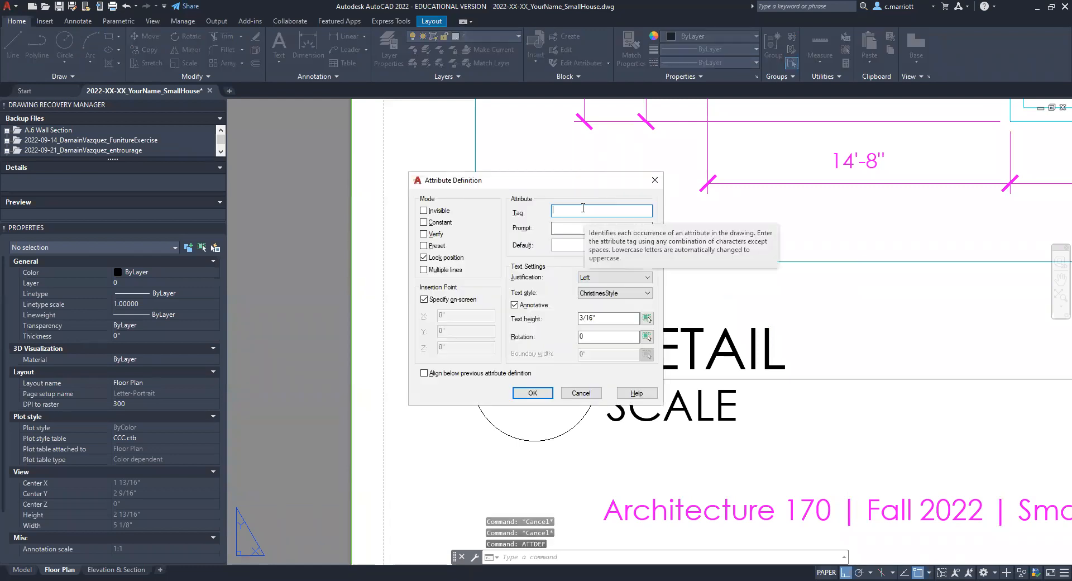
{"action": "type", "text": "X"}
{"action": "left_click", "coordinate": [573, 229]}
{"action": "type", "text": "Detail Number"}
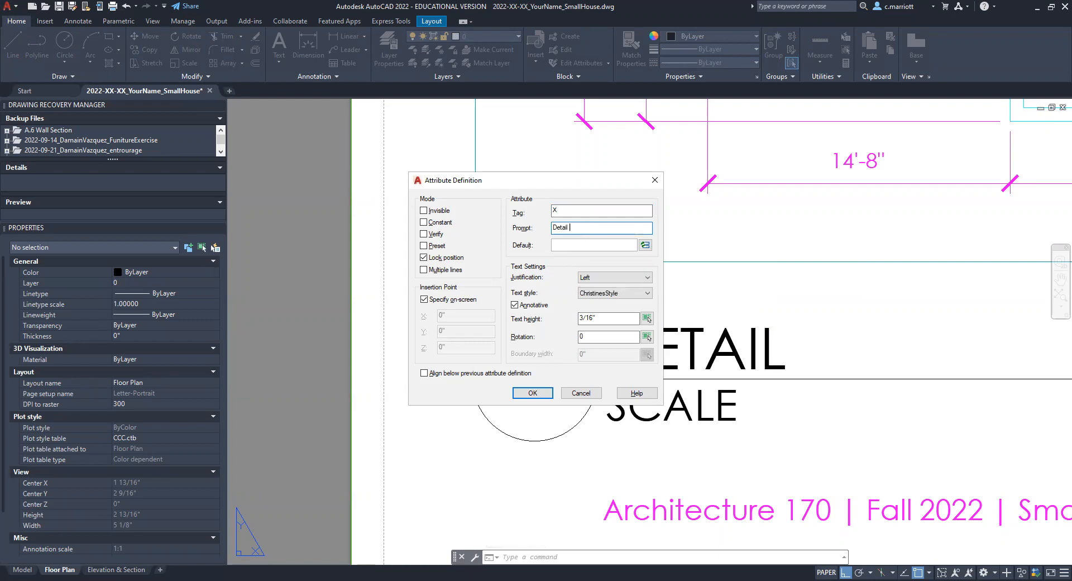
{"action": "left_click", "coordinate": [565, 244]}
{"action": "type", "text": "X"}
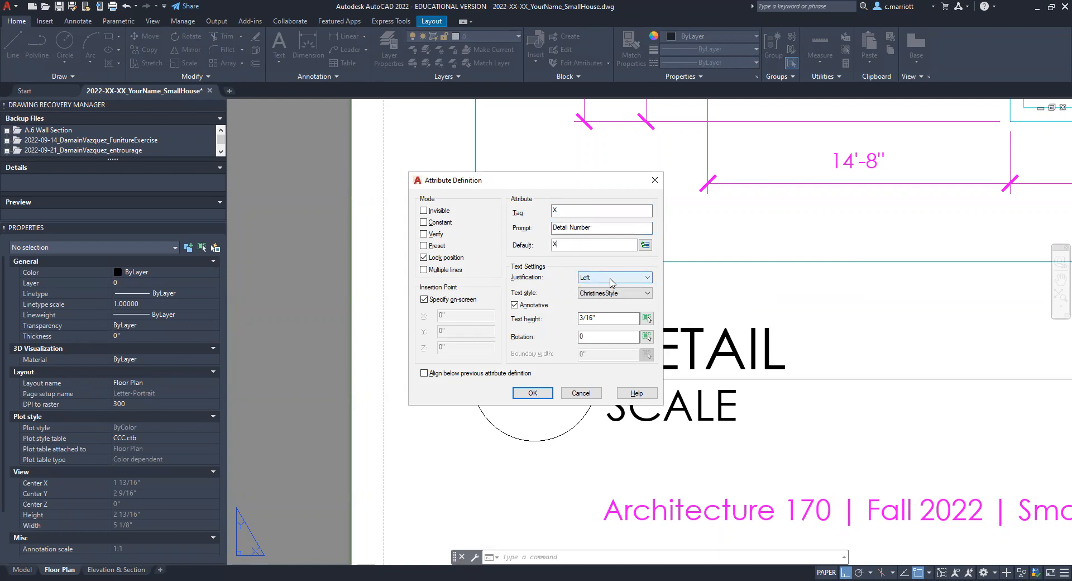
Step: Give the Detail Number attribute Middle center justification and 1/4" text height, and place it at the circle's center
{"action": "left_click", "coordinate": [612, 277]}
{"action": "left_click", "coordinate": [585, 361]}
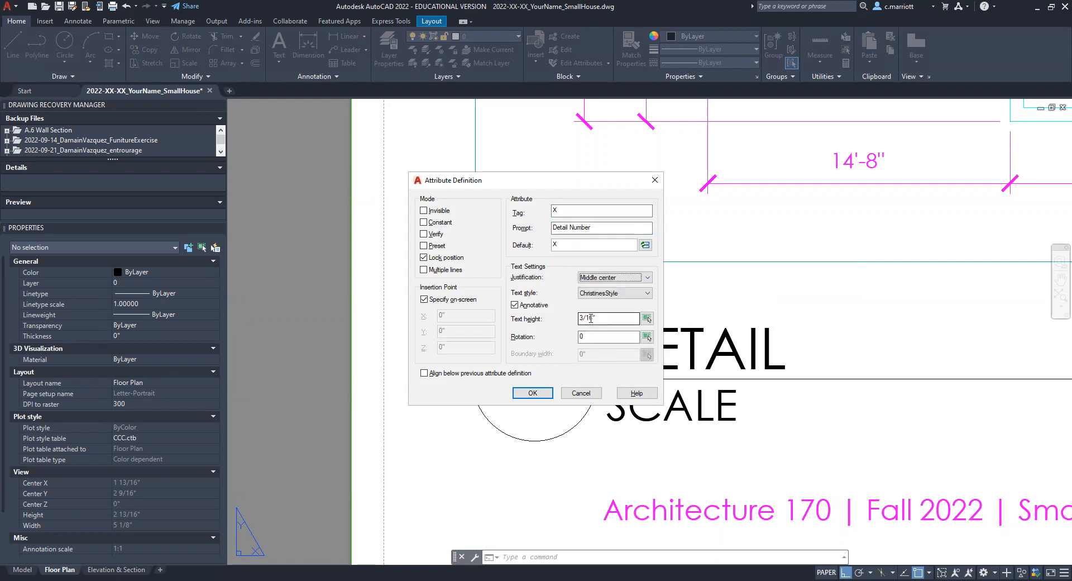
{"action": "double_click", "coordinate": [590, 317]}
{"action": "type", "text": "1/14"}
{"action": "key", "text": "BackSpace"}
{"action": "key", "text": "BackSpace"}
{"action": "type", "text": "4"}
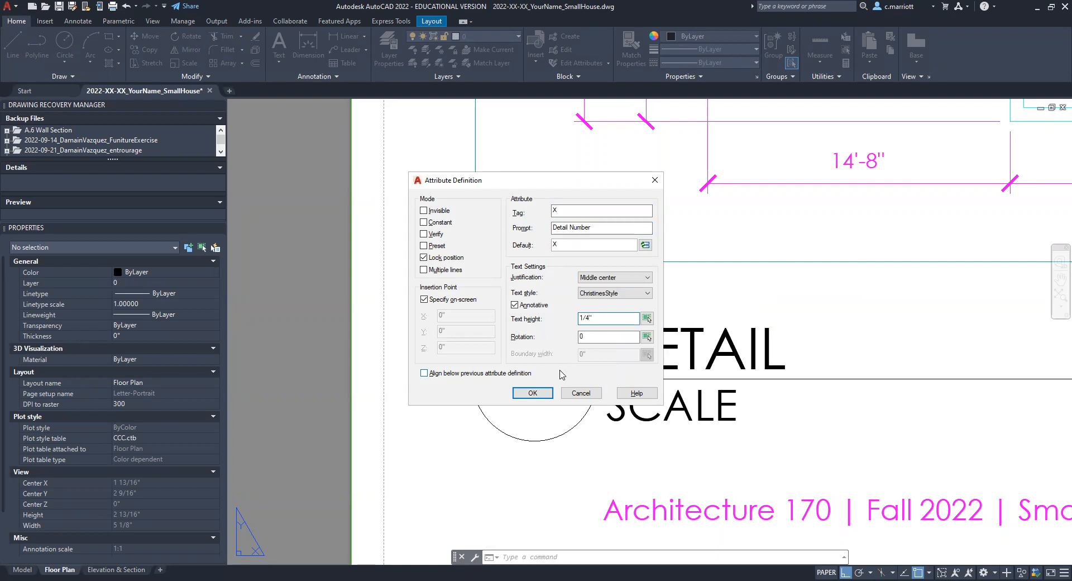
{"action": "left_click", "coordinate": [530, 394]}
{"action": "key", "text": "Return"}
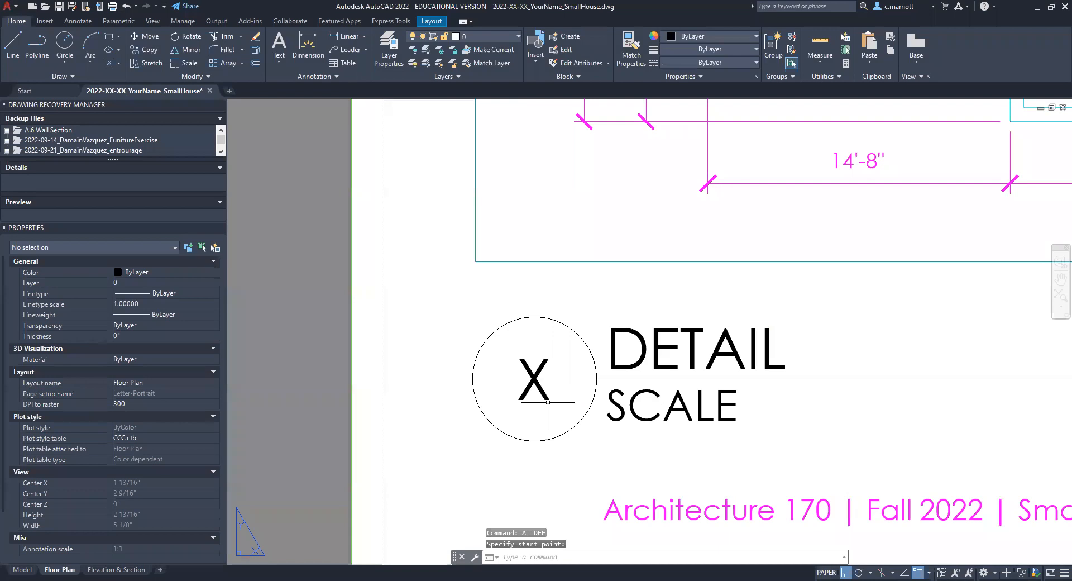
{"action": "key", "text": "Escape"}
{"action": "key", "text": "Escape"}
{"action": "key", "text": "Escape"}
{"action": "scroll", "coordinate": [554, 394], "scroll_direction": "down", "scroll_amount": 4}
{"action": "middle_click_drag", "start_coordinate": [579, 409], "coordinate": [558, 423]}
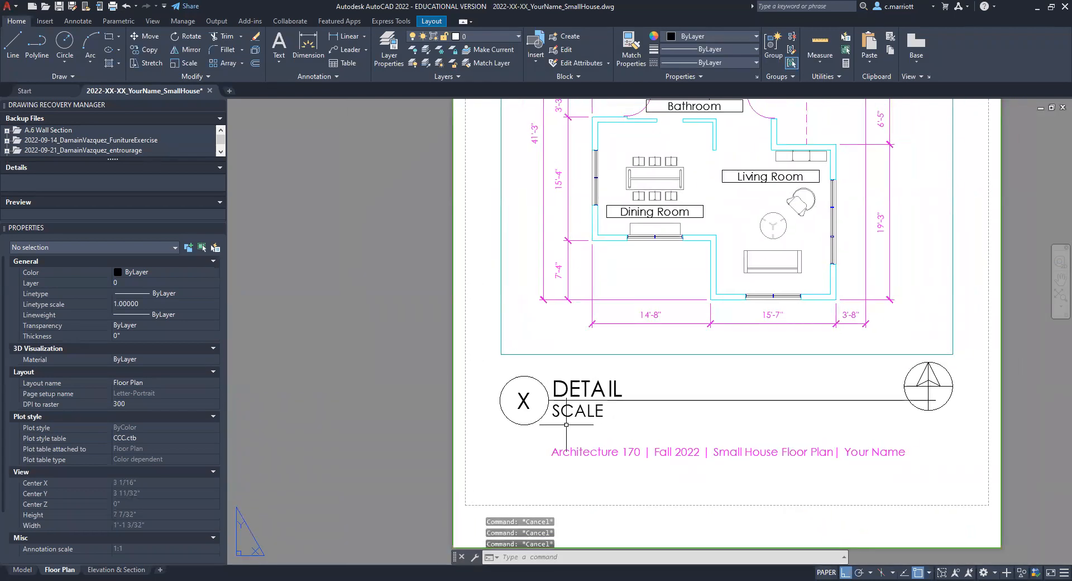
Step: Start a block definition named DetailTitle_cm with its base point at the circle's left quadrant
{"action": "scroll", "coordinate": [565, 427], "scroll_direction": "up", "scroll_amount": 4}
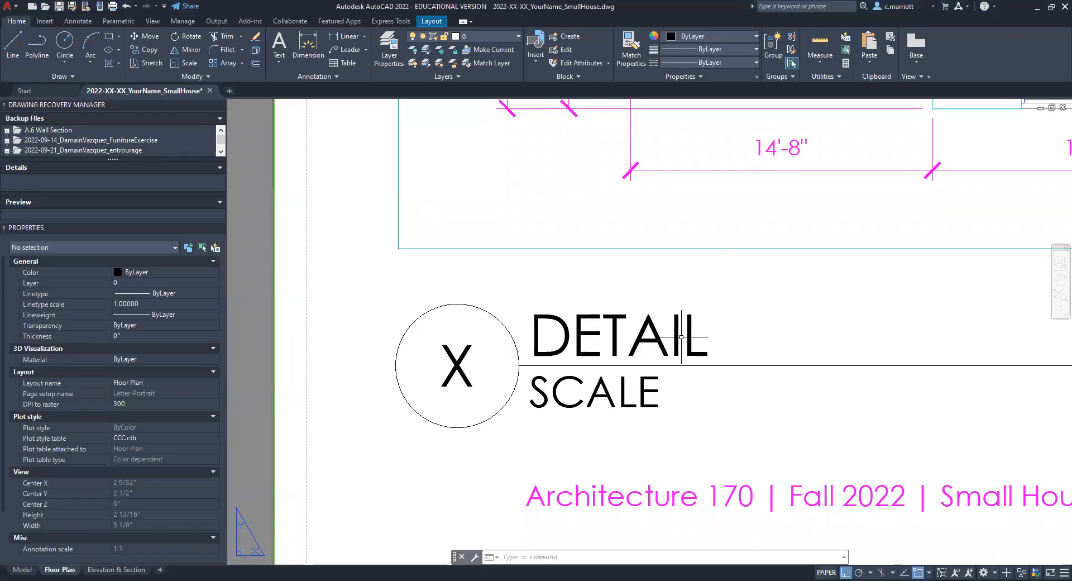
{"action": "key", "text": "Escape"}
{"action": "key", "text": "Escape"}
{"action": "key", "text": "Escape"}
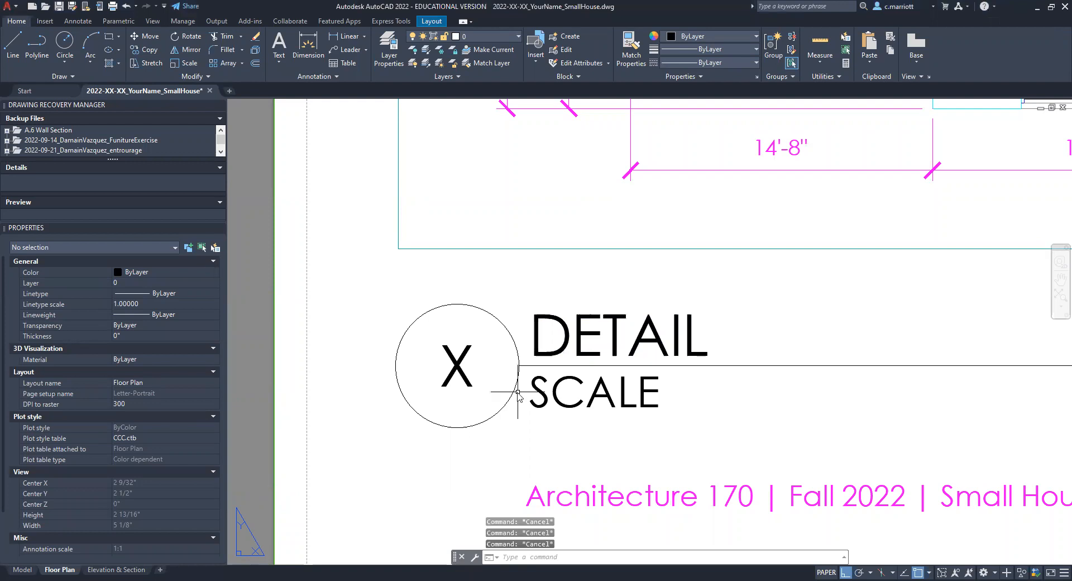
{"action": "type", "text": "b"}
{"action": "key", "text": "Return"}
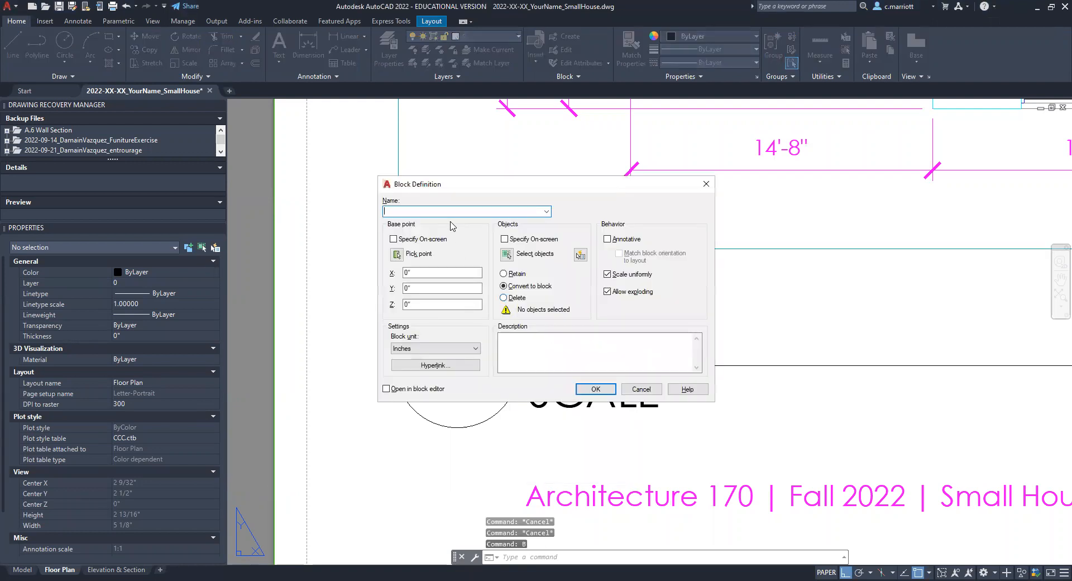
{"action": "type", "text": "Deta"}
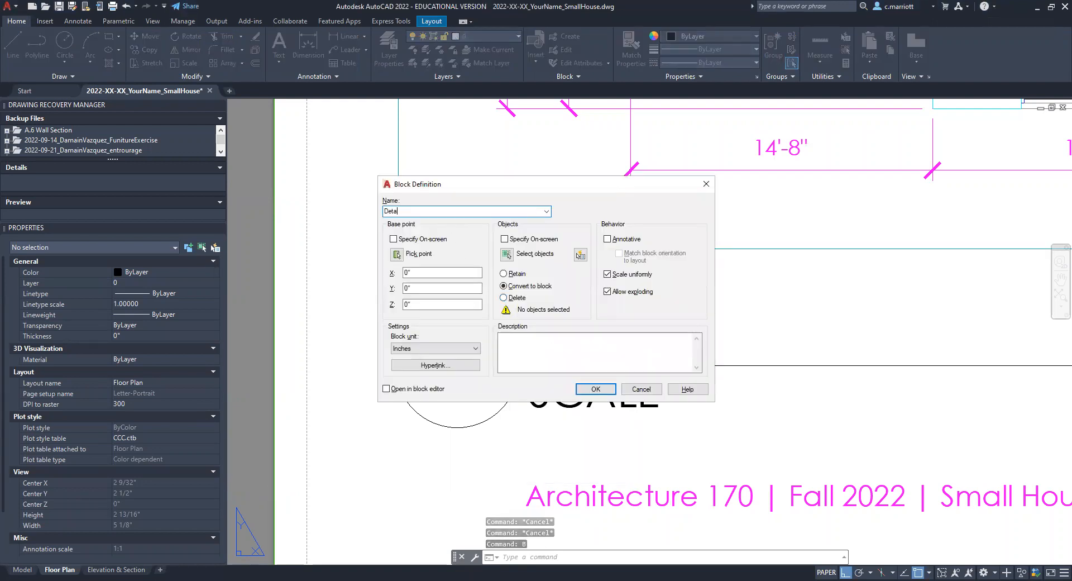
{"action": "type", "text": "ilTitle_"}
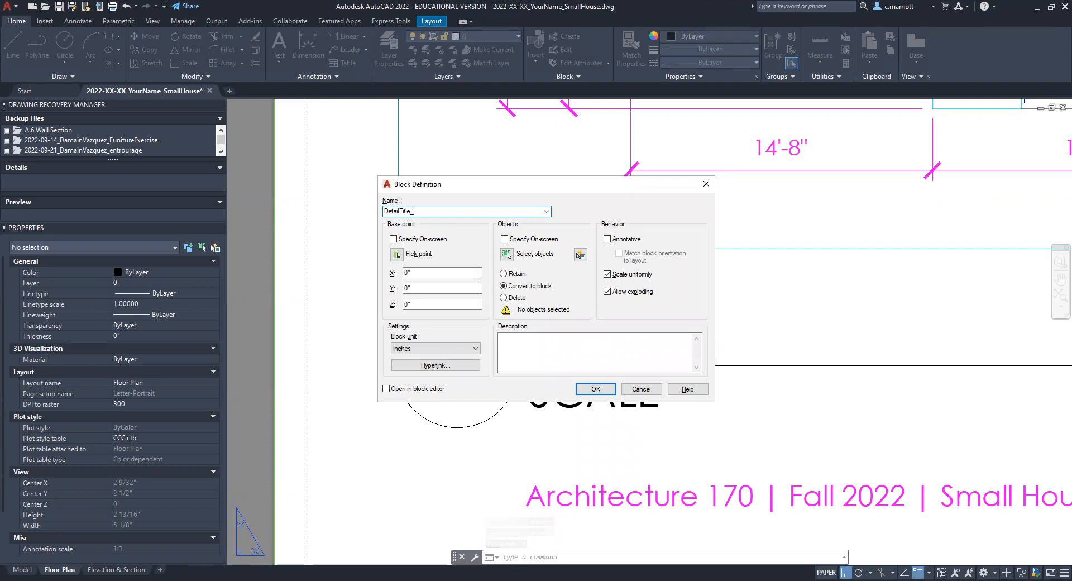
{"action": "type", "text": "cm"}
{"action": "left_click", "coordinate": [397, 254]}
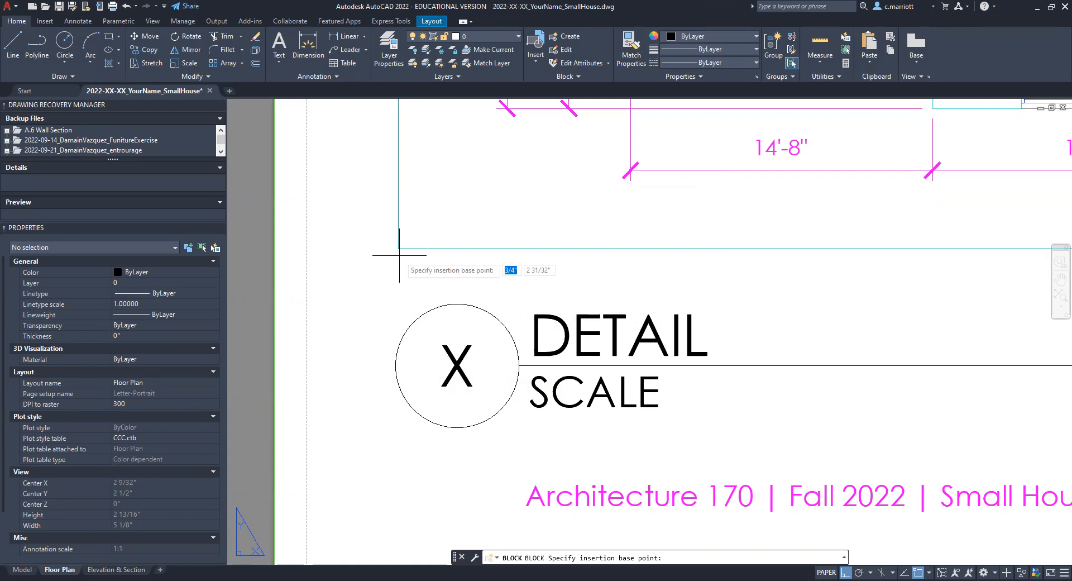
{"action": "left_click", "coordinate": [519, 365]}
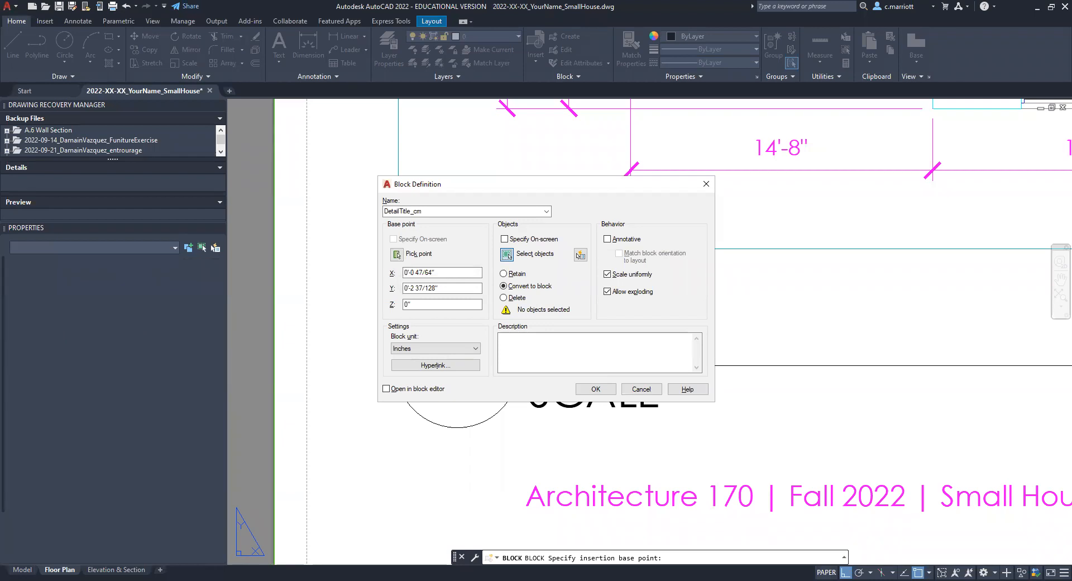
Step: Include the circle, line and three attributes in the block, make it annotative, and create it
{"action": "left_click", "coordinate": [507, 255]}
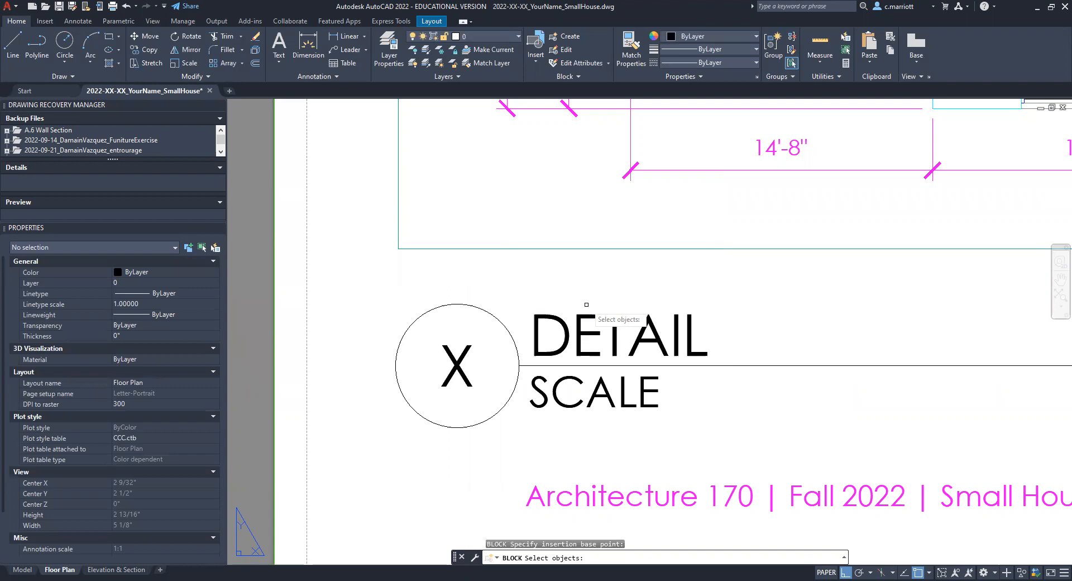
{"action": "left_click", "coordinate": [586, 304]}
{"action": "left_click", "coordinate": [423, 440]}
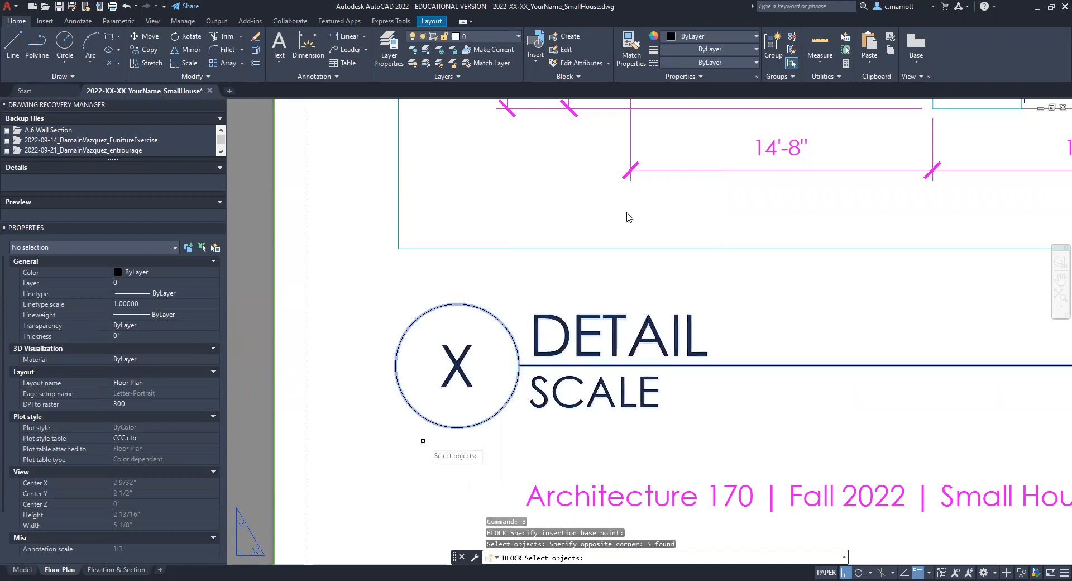
{"action": "key", "text": "Return"}
{"action": "left_click", "coordinate": [608, 239]}
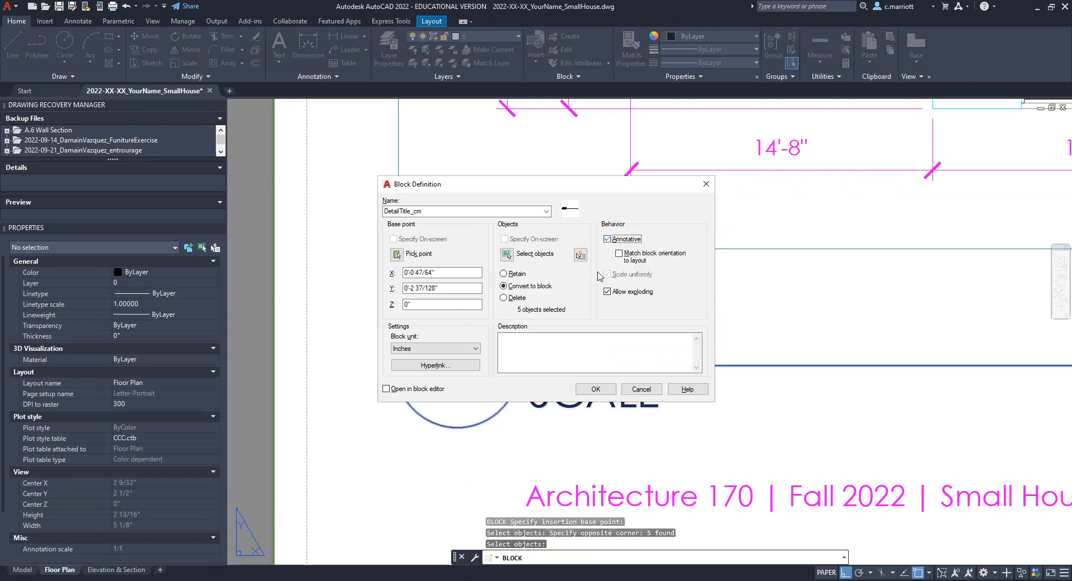
{"action": "left_click", "coordinate": [596, 390]}
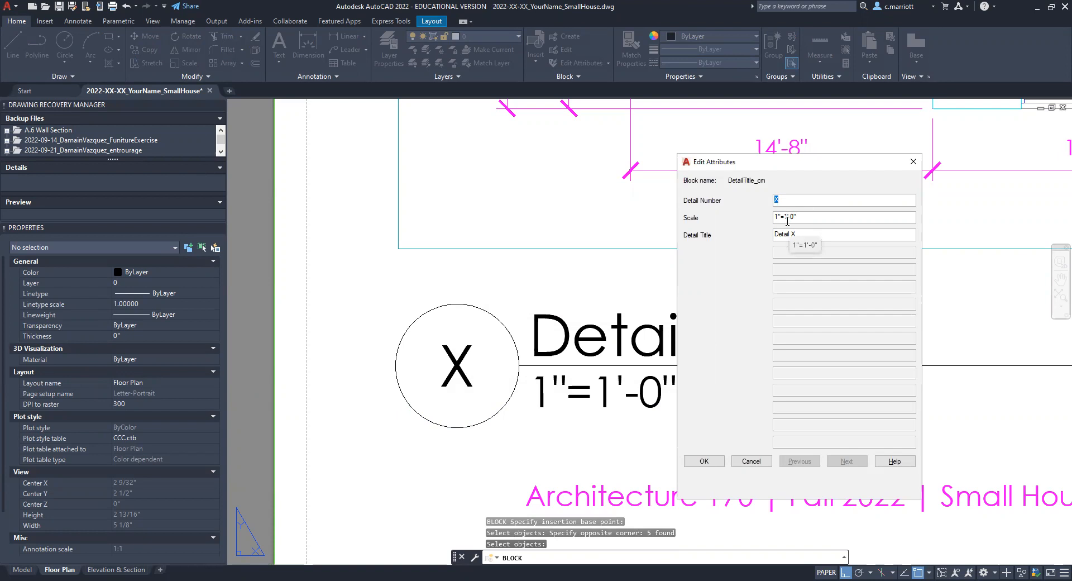
Step: Fill in the title block's attributes with detail number 1, scale 1/8"=1'-0" and title Floor Plan
{"action": "type", "text": "1"}
{"action": "left_click", "coordinate": [778, 217]}
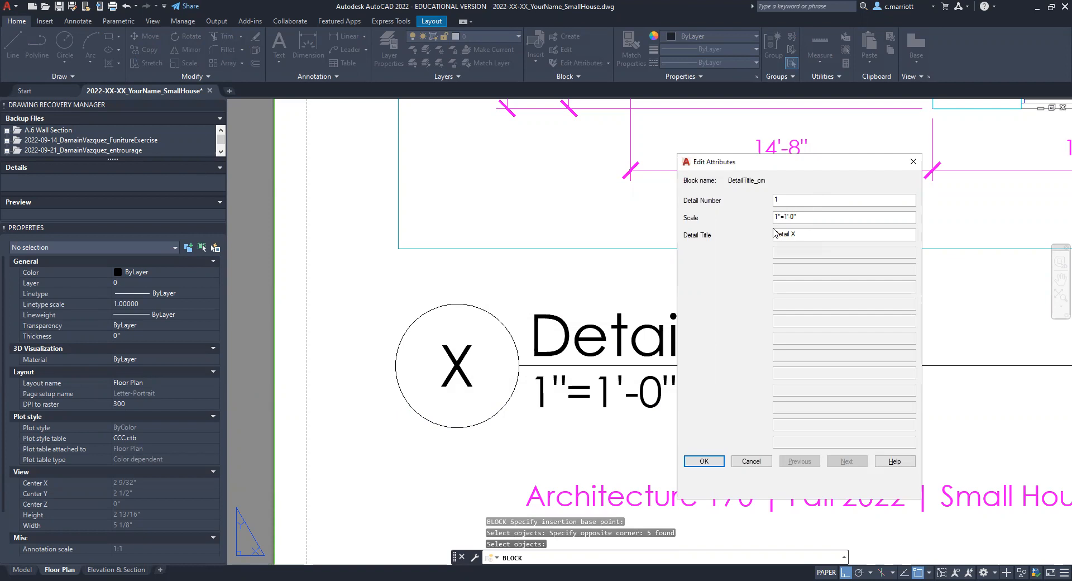
{"action": "type", "text": "/8"}
{"action": "left_click_drag", "start_coordinate": [803, 236], "coordinate": [726, 248]}
{"action": "type", "text": "Floor Plan"}
{"action": "left_click", "coordinate": [703, 463]}
{"action": "key", "text": "Escape"}
{"action": "key", "text": "Escape"}
{"action": "key", "text": "Escape"}
Step: Put the detail title block on the G-ANNO layer
{"action": "left_click", "coordinate": [658, 364]}
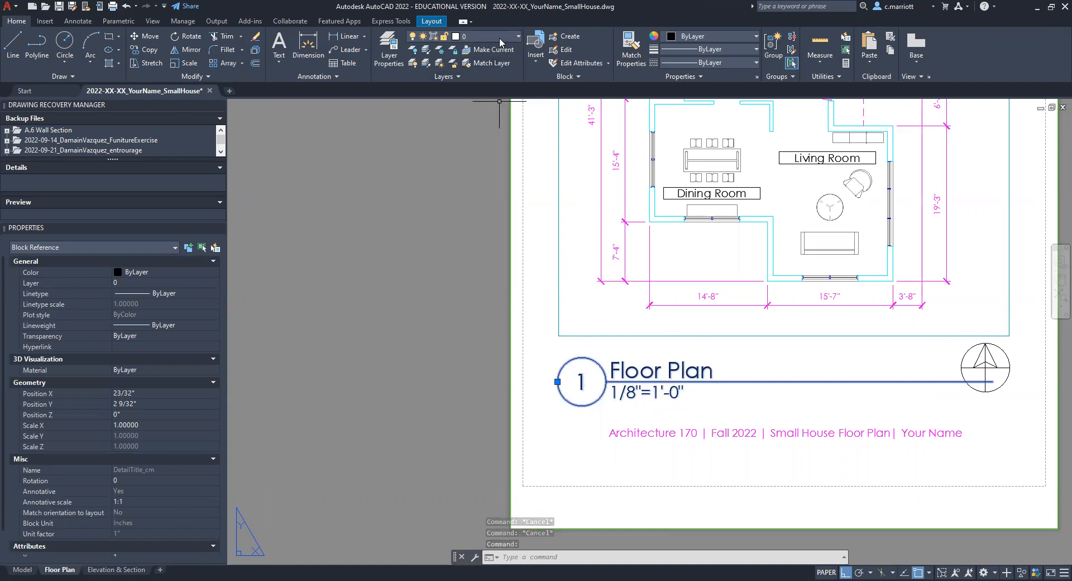
{"action": "left_click", "coordinate": [478, 38]}
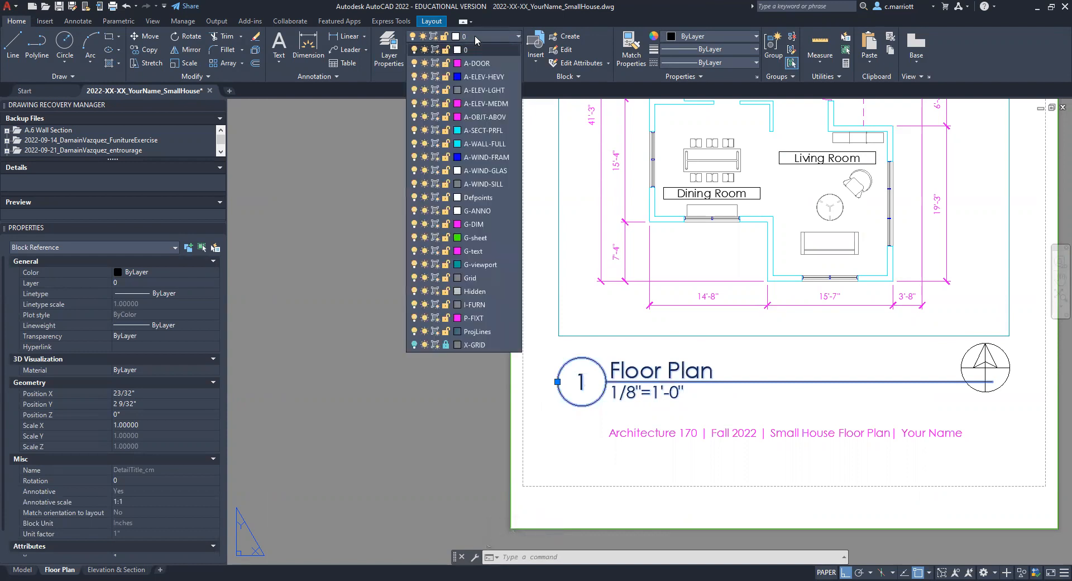
{"action": "left_click", "coordinate": [478, 211]}
{"action": "key", "text": "Escape"}
{"action": "key", "text": "Escape"}
{"action": "key", "text": "Escape"}
Step: Snap the title block's insertion point to the viewport's lower-left corner, and shift the block .5" straight down
{"action": "middle_click_drag", "start_coordinate": [937, 384], "coordinate": [852, 389]}
{"action": "scroll", "coordinate": [508, 389], "scroll_direction": "up", "scroll_amount": 2}
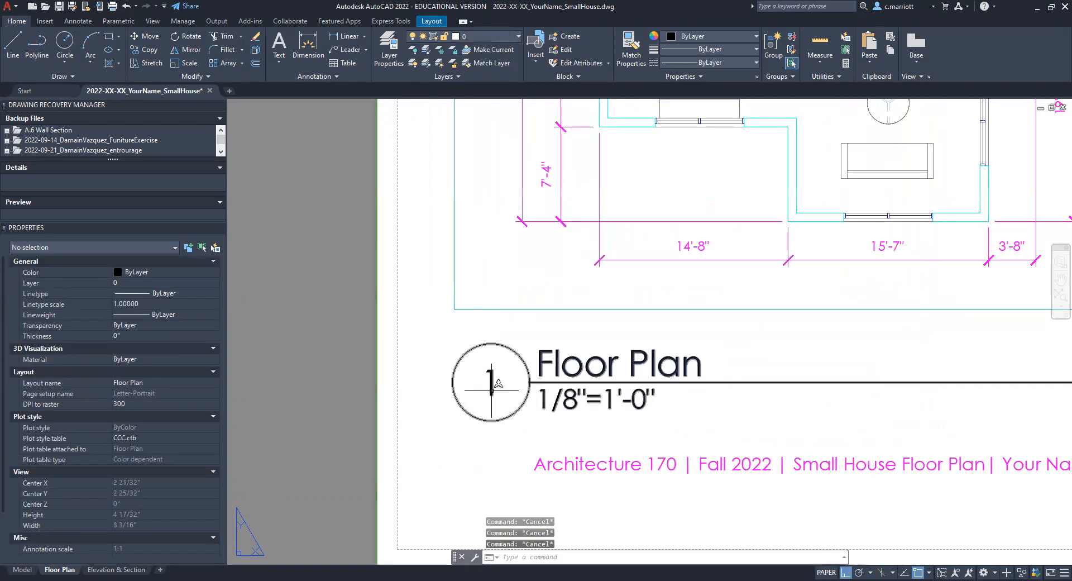
{"action": "left_click", "coordinate": [455, 391]}
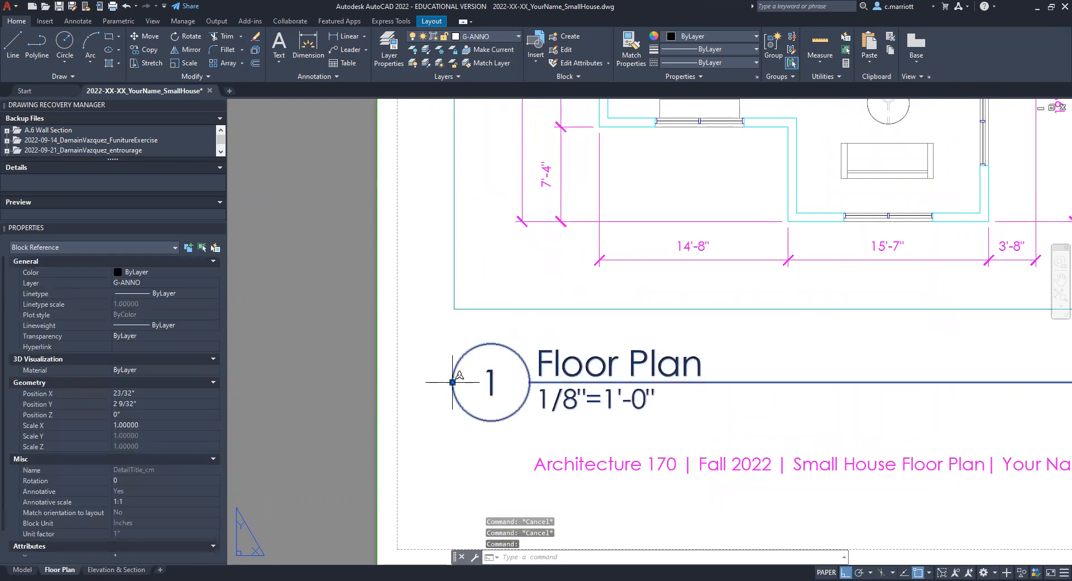
{"action": "left_click", "coordinate": [453, 382]}
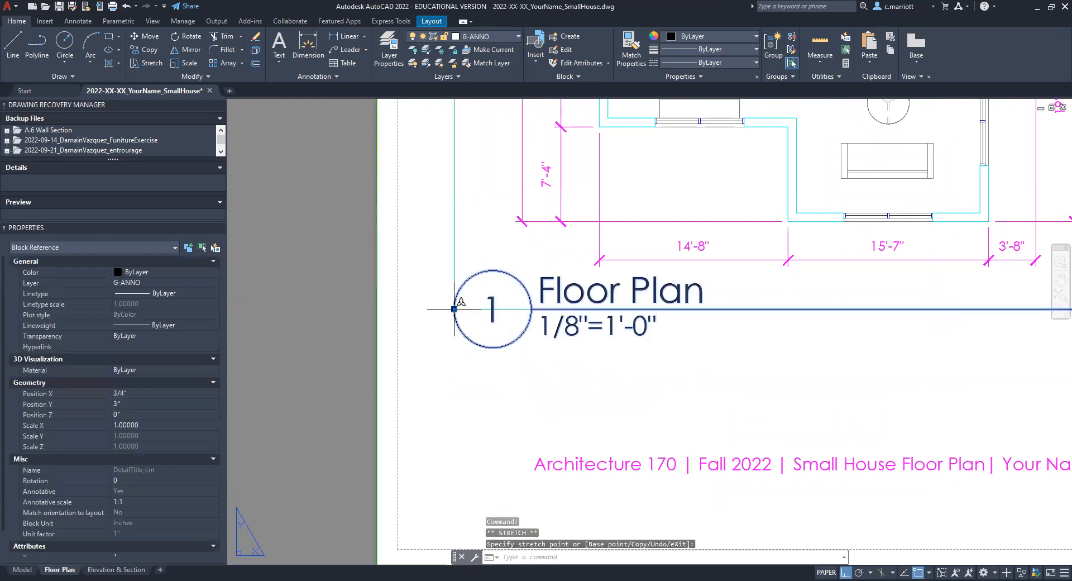
{"action": "type", "text": ".5"}
{"action": "key", "text": "Return"}
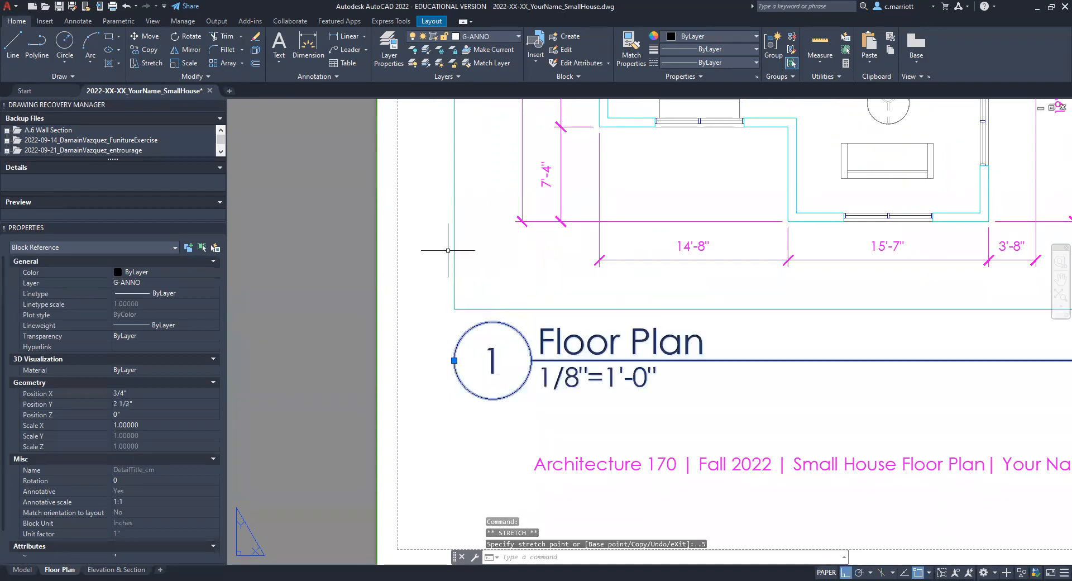
{"action": "scroll", "coordinate": [444, 254], "scroll_direction": "down", "scroll_amount": 2}
{"action": "key", "text": "Escape"}
Step: Move the north arrow straight up about 21/32" so it clears the title line at the viewport's lower-right corner
{"action": "middle_click_drag", "start_coordinate": [707, 352], "coordinate": [694, 374]}
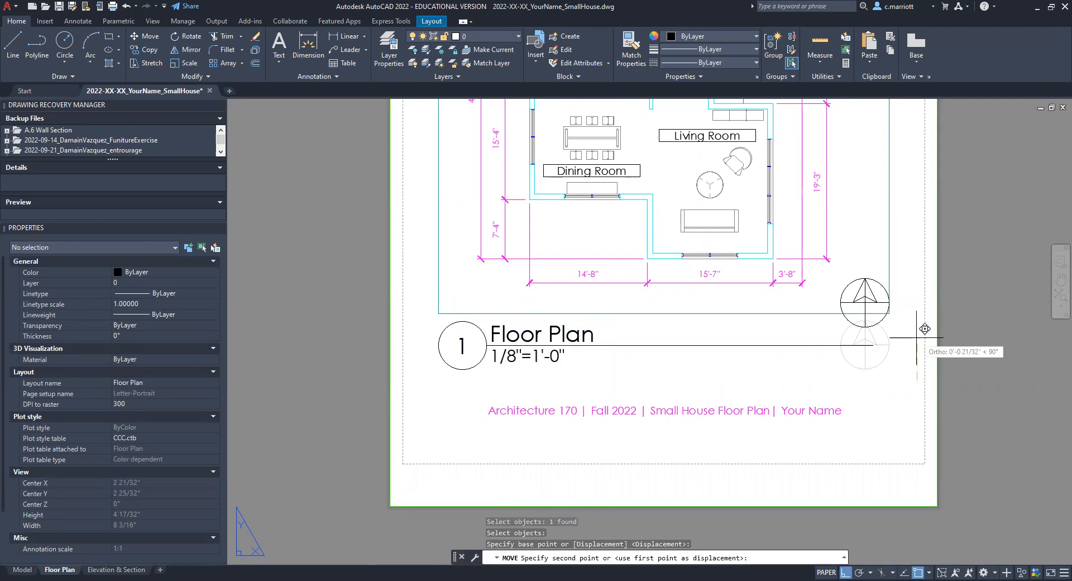
{"action": "left_click", "coordinate": [925, 328]}
{"action": "left_click", "coordinate": [516, 335]}
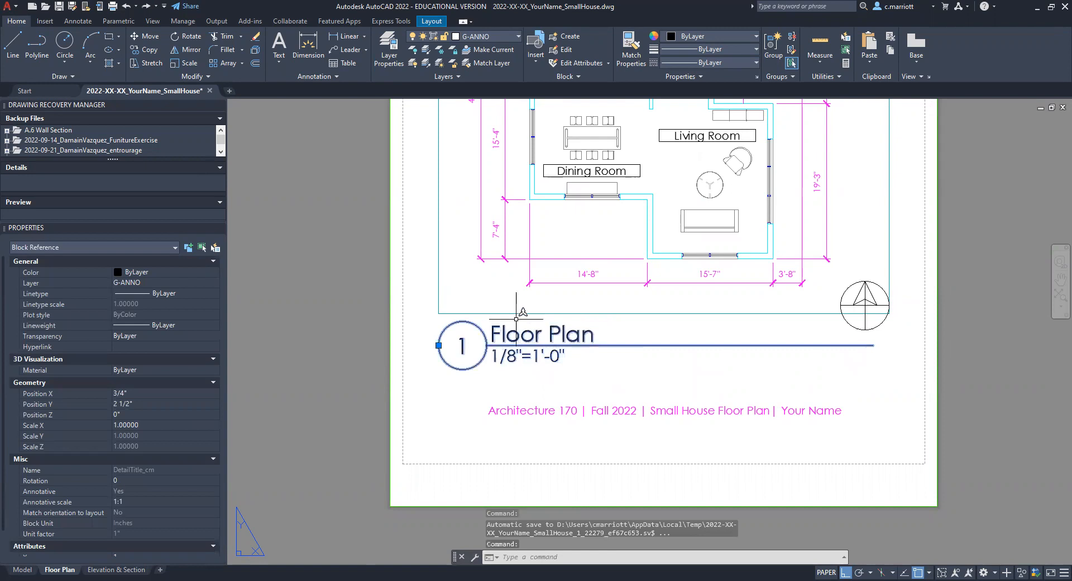
{"action": "key", "text": "Escape"}
{"action": "key", "text": "Escape"}
{"action": "key", "text": "Escape"}
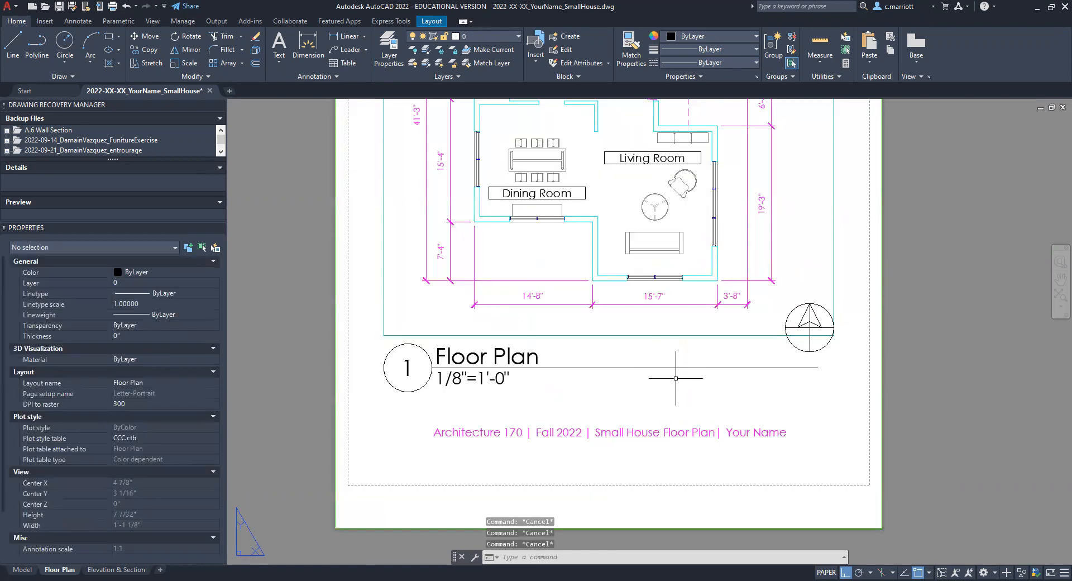
{"action": "left_click", "coordinate": [751, 335]}
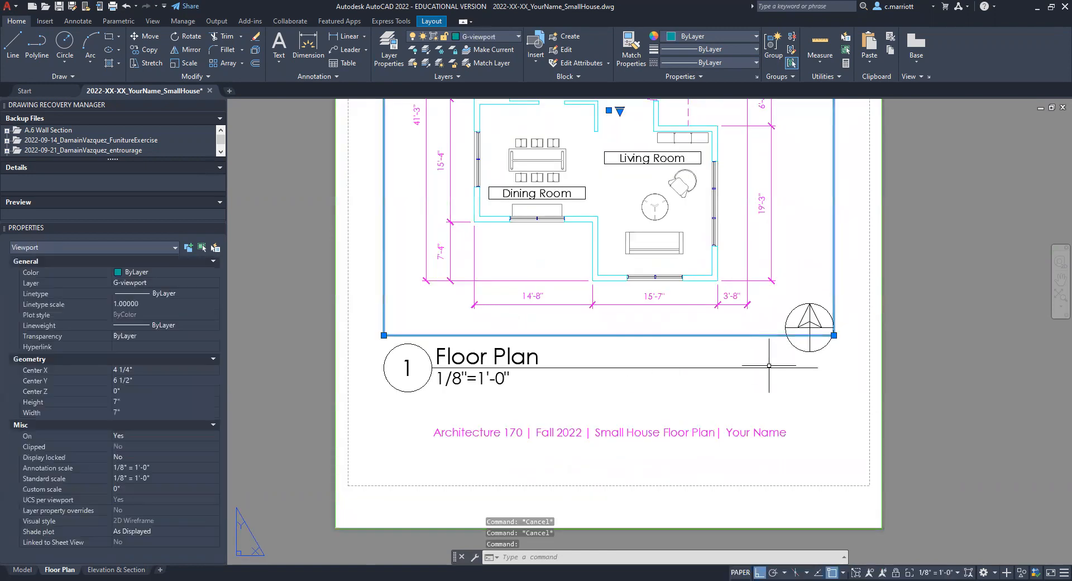
{"action": "key", "text": "Escape"}
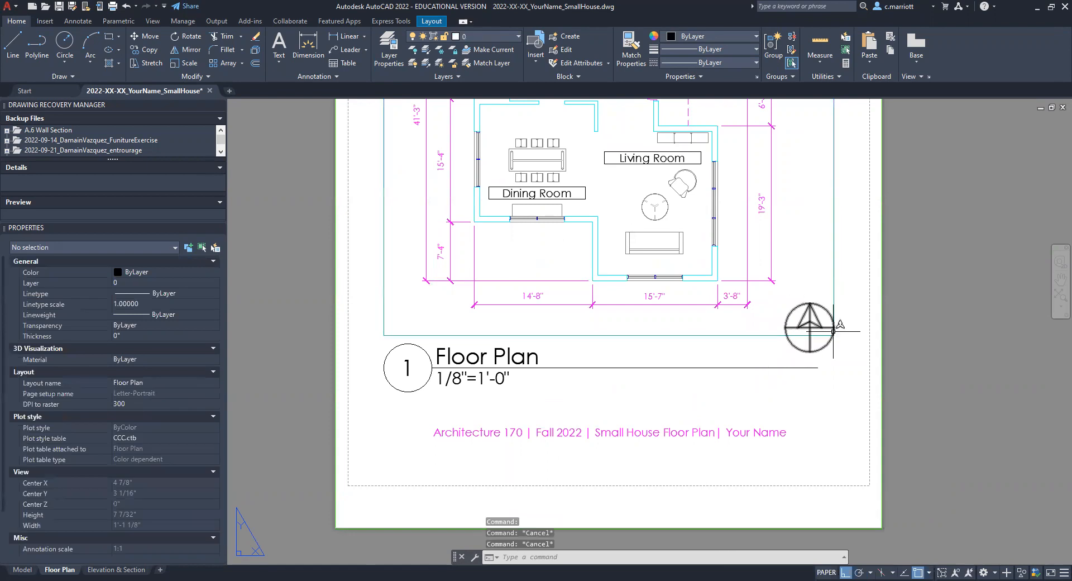
{"action": "key", "text": "Escape"}
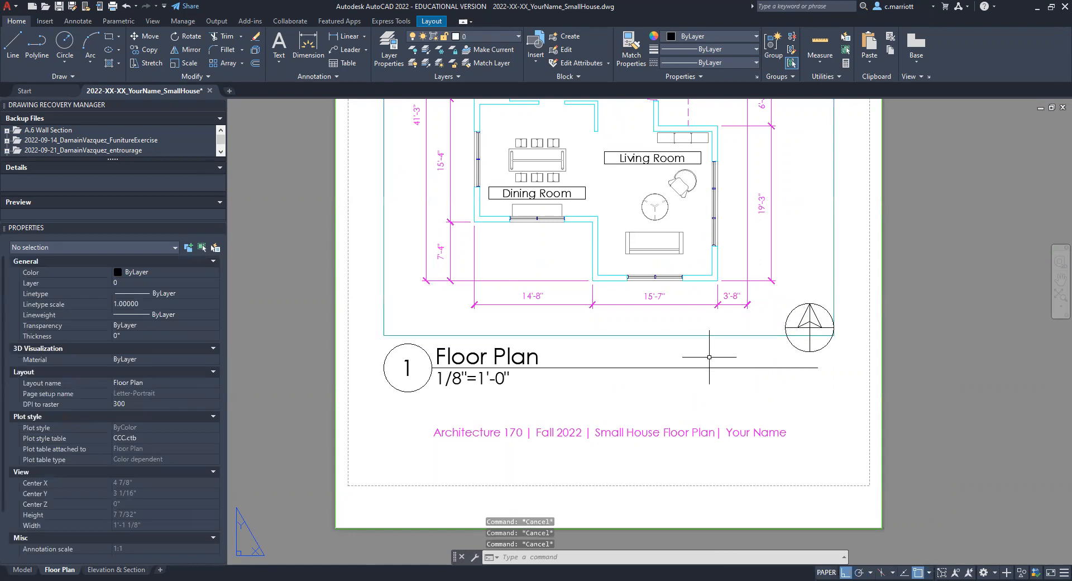
{"action": "scroll", "coordinate": [626, 441], "scroll_direction": "down", "scroll_amount": 3}
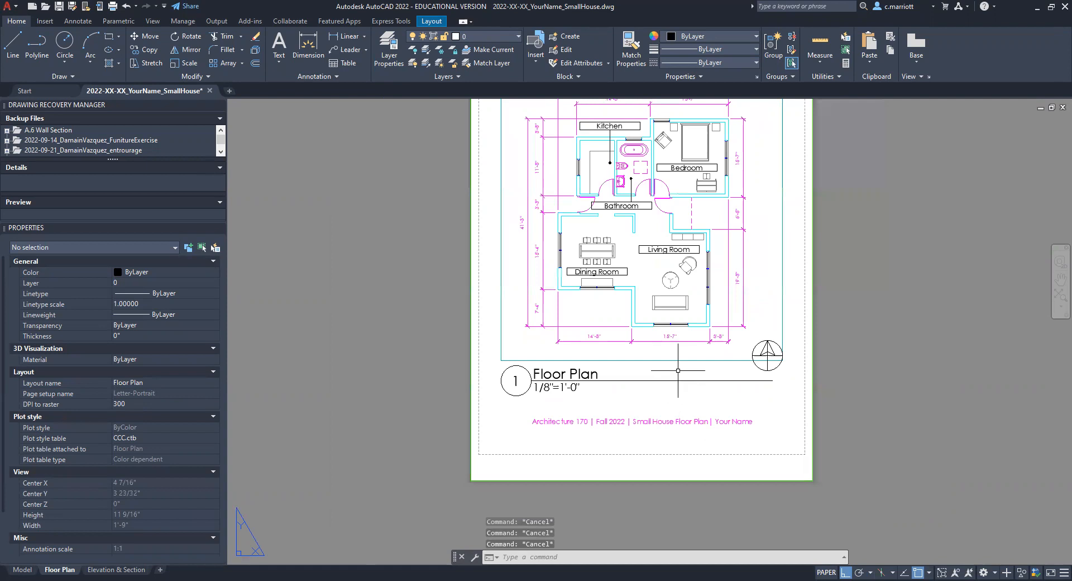
{"action": "scroll", "coordinate": [614, 415], "scroll_direction": "up", "scroll_amount": 1}
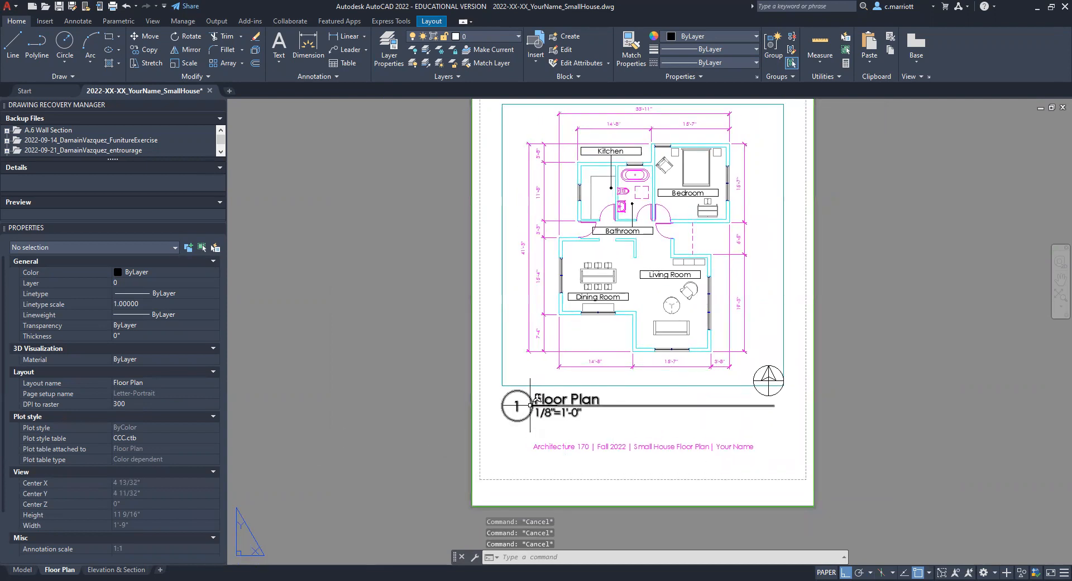
Step: In the Elevation & Section layout, insert the DetailTitle_cm block between the section and elevation drawings
{"action": "left_click", "coordinate": [117, 569]}
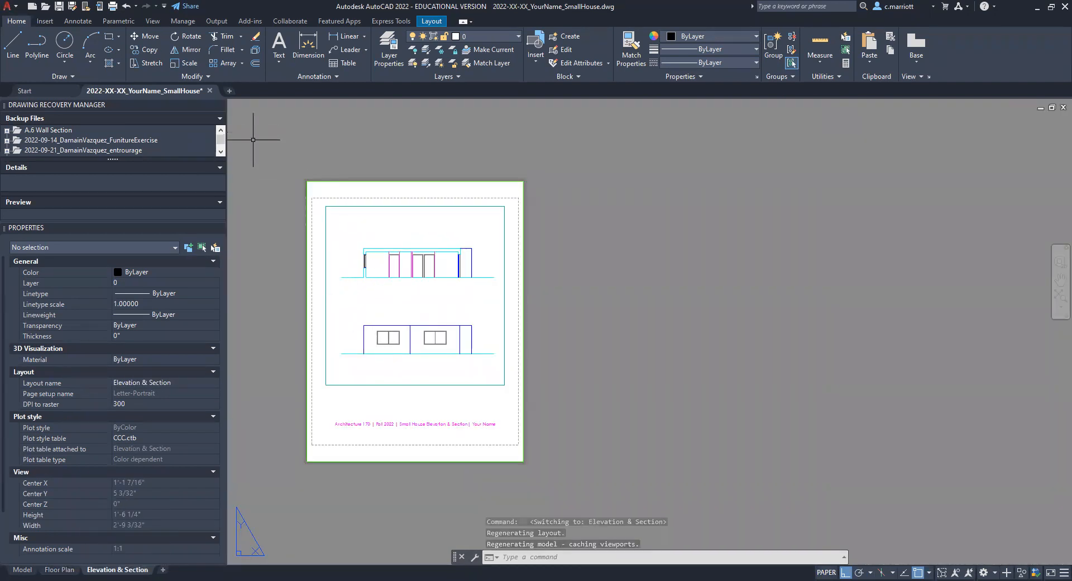
{"action": "type", "text": "i"}
{"action": "key", "text": "Return"}
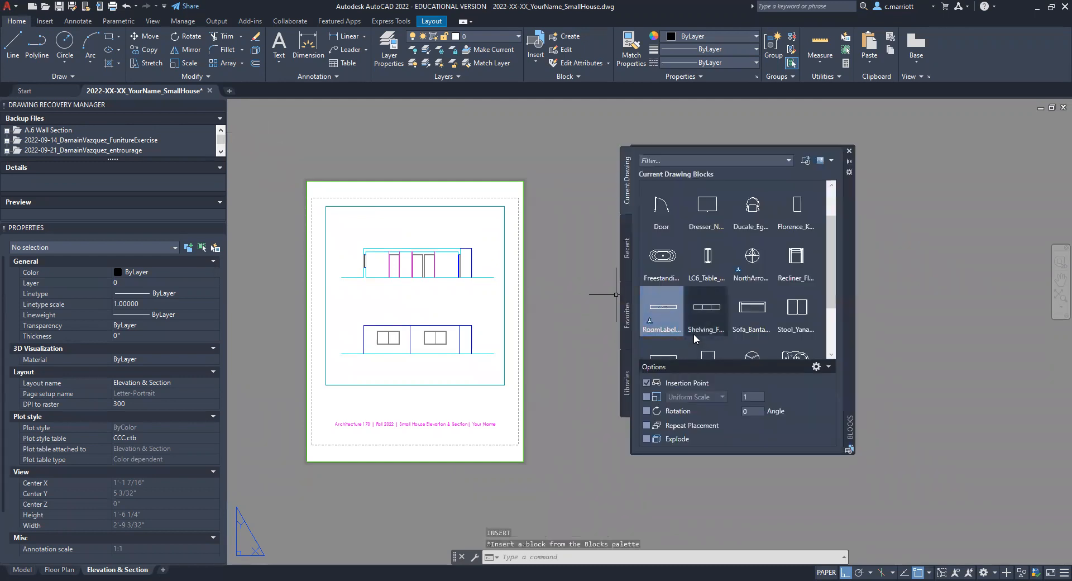
{"action": "left_click_drag", "start_coordinate": [830, 278], "coordinate": [827, 253]}
{"action": "left_click", "coordinate": [784, 216]}
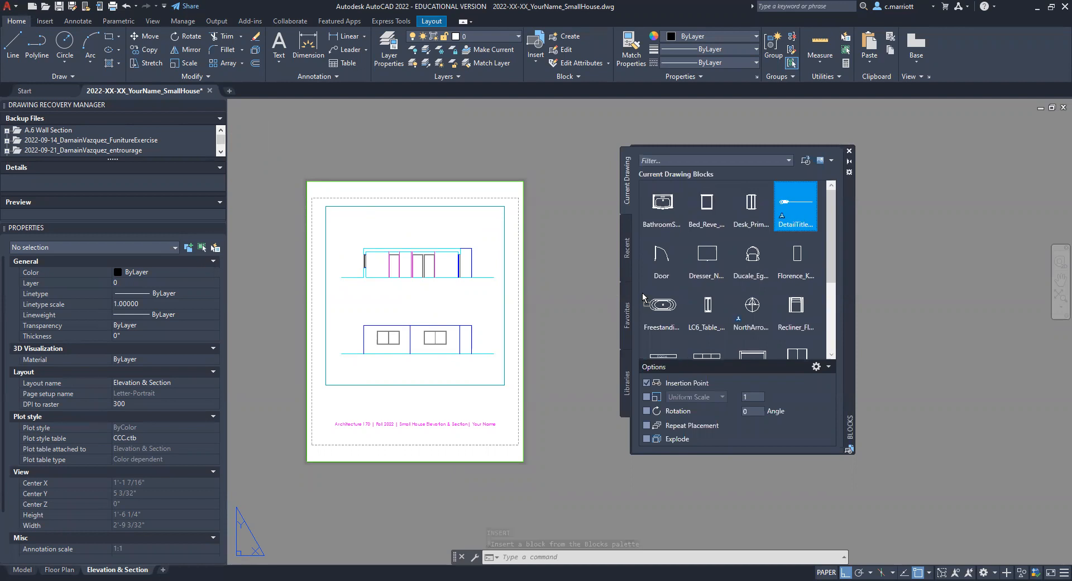
{"action": "left_click", "coordinate": [342, 303]}
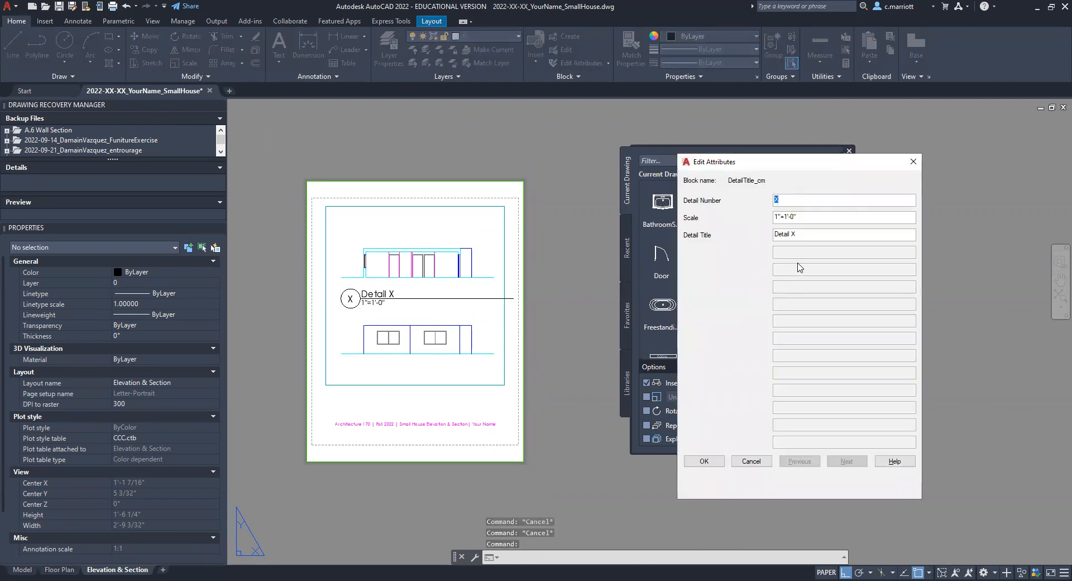
Step: Fill in the inserted title block's attributes with detail number 1, scale 1/8"=1'-0" and title Section
{"action": "left_click", "coordinate": [778, 217]}
{"action": "type", "text": "/8"}
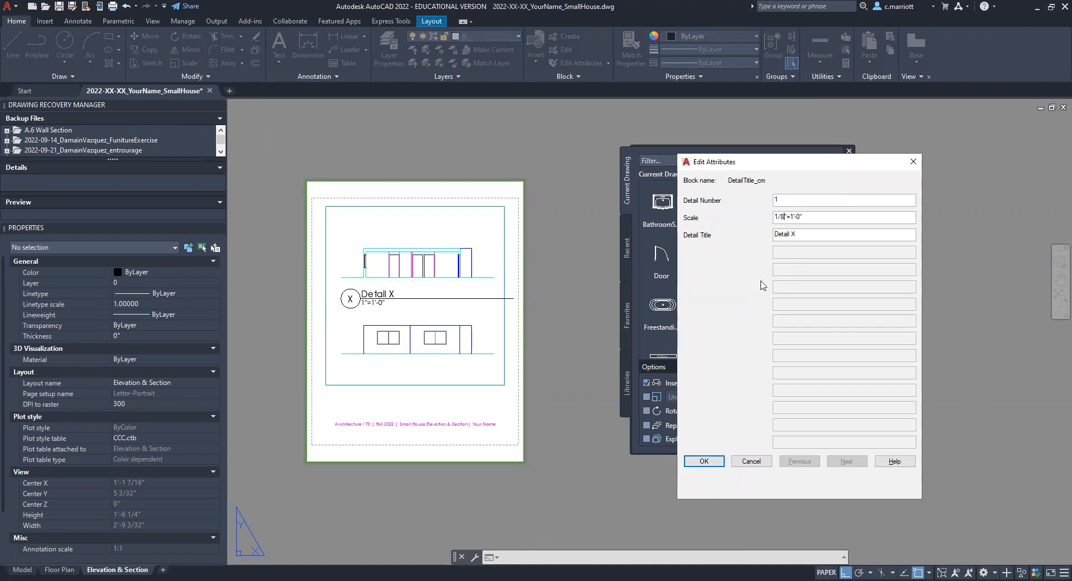
{"action": "left_click_drag", "start_coordinate": [801, 235], "coordinate": [736, 239]}
{"action": "type", "text": "S"}
{"action": "left_click", "coordinate": [700, 461]}
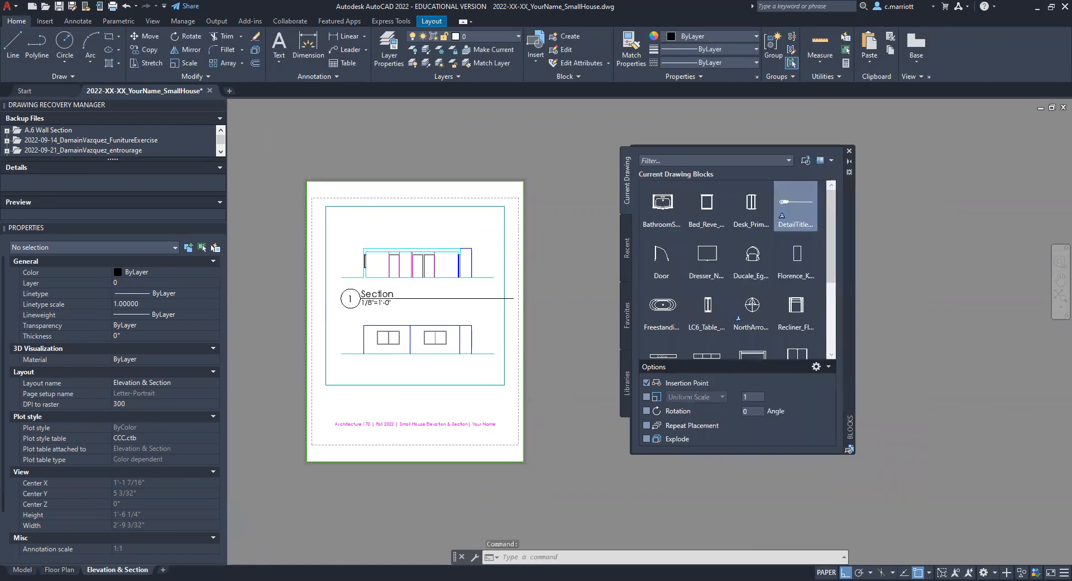
Step: Align the Section title block with the viewport's left edge and copy it straight down beneath the elevation drawing
{"action": "scroll", "coordinate": [347, 285], "scroll_direction": "up", "scroll_amount": 5}
{"action": "scroll", "coordinate": [350, 330], "scroll_direction": "down", "scroll_amount": 5}
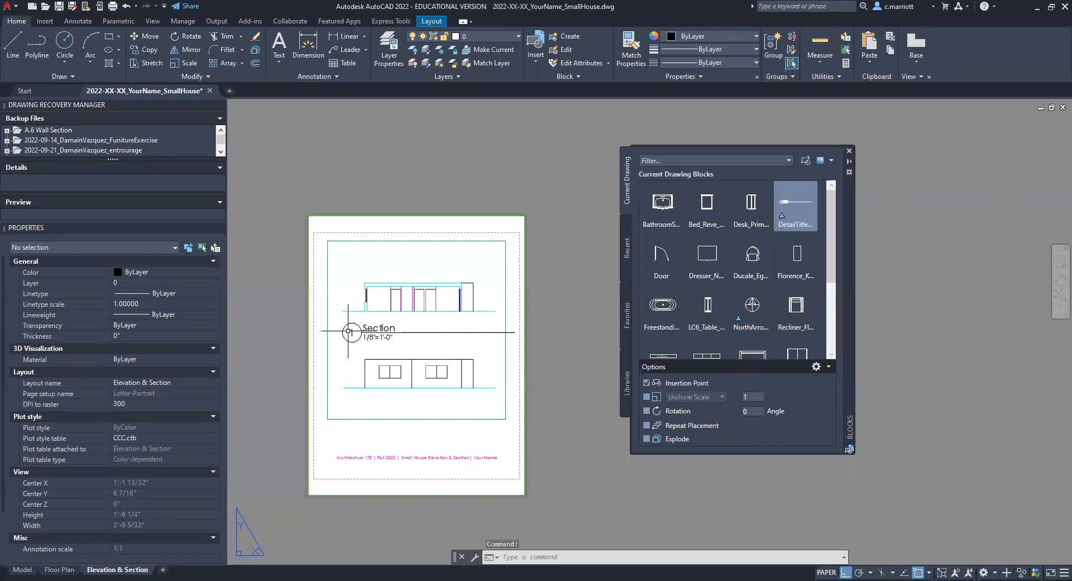
{"action": "scroll", "coordinate": [349, 331], "scroll_direction": "up", "scroll_amount": 5}
{"action": "scroll", "coordinate": [347, 297], "scroll_direction": "down", "scroll_amount": 3}
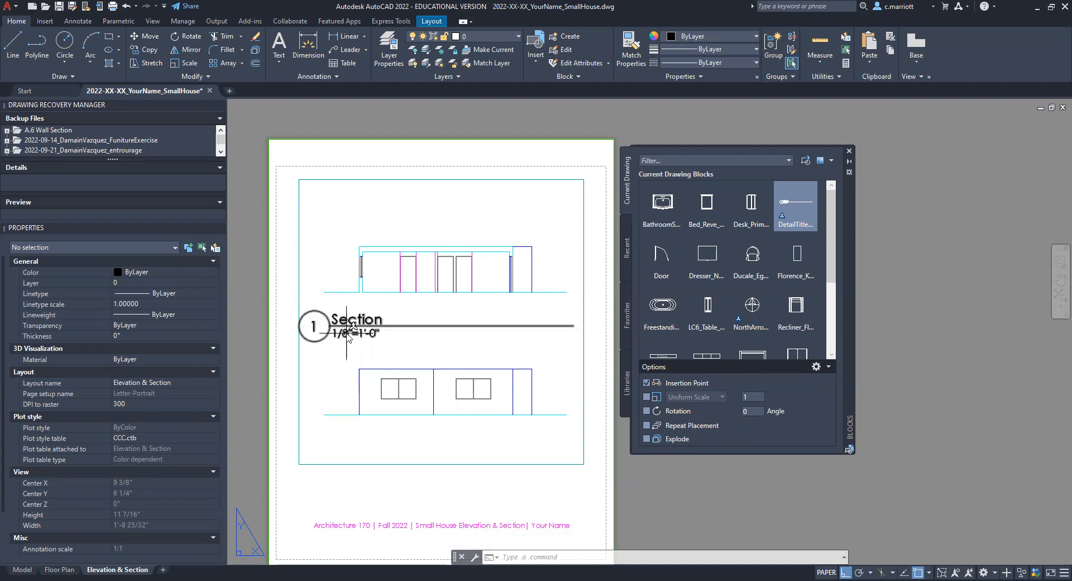
{"action": "type", "text": "Co"}
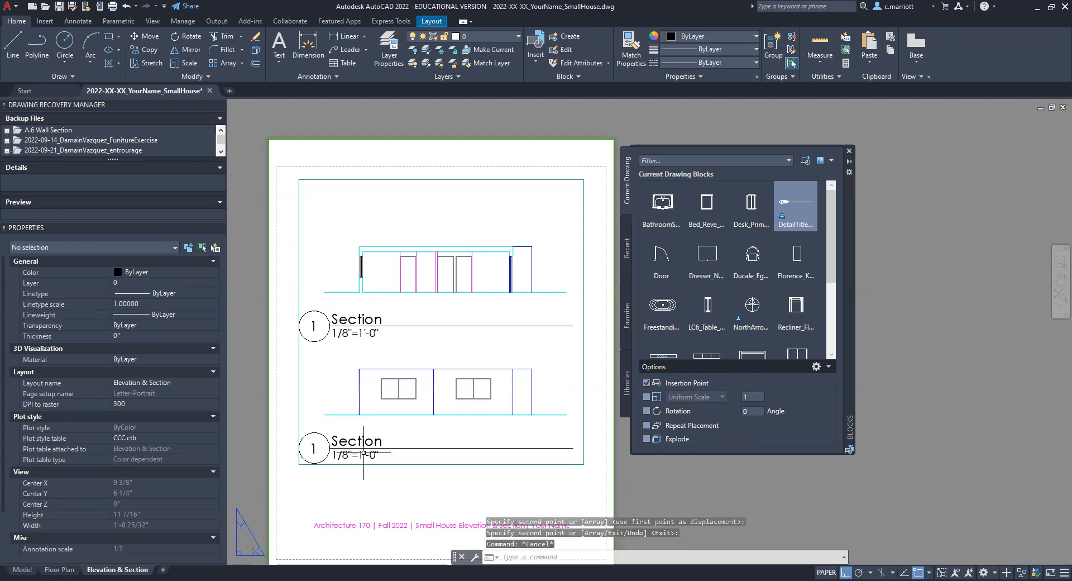
{"action": "key", "text": "Escape"}
{"action": "left_click", "coordinate": [314, 452]}
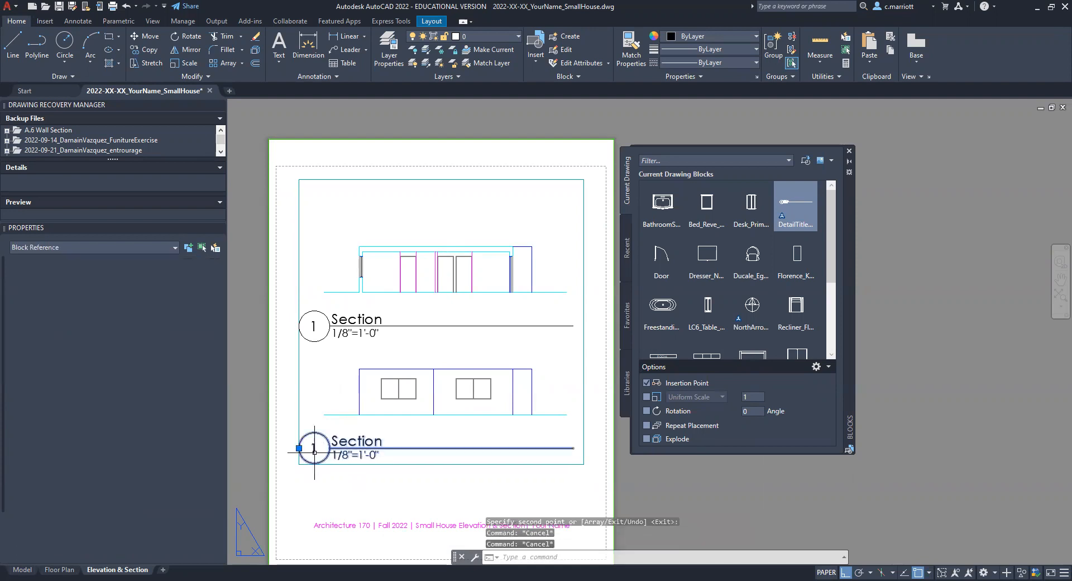
{"action": "double_click", "coordinate": [314, 452]}
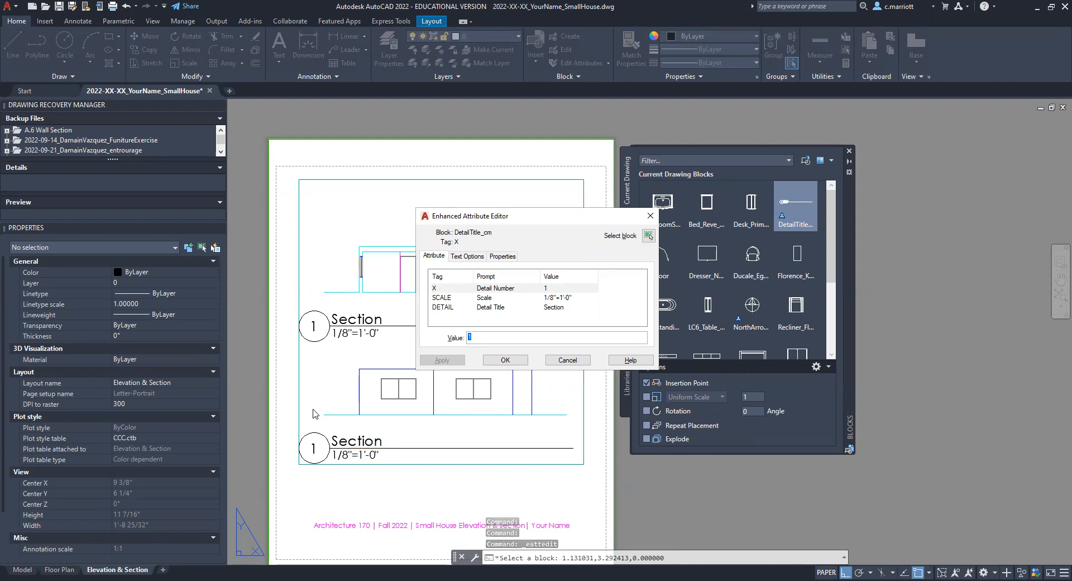
{"action": "key", "text": "Escape"}
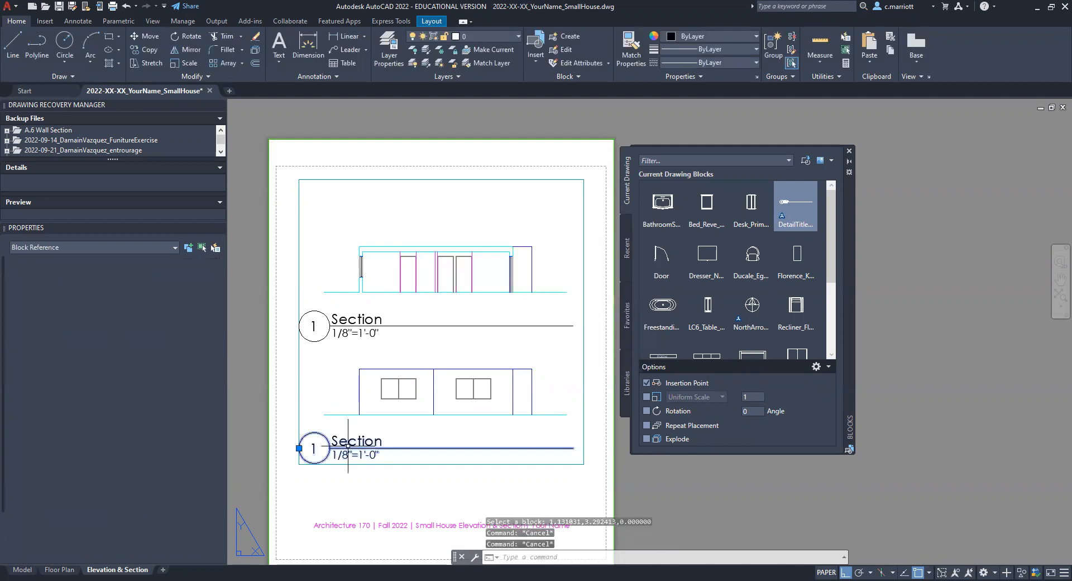
Step: Change the copied title block's detail number to 2 and its detail title to Elevation
{"action": "double_click", "coordinate": [451, 338]}
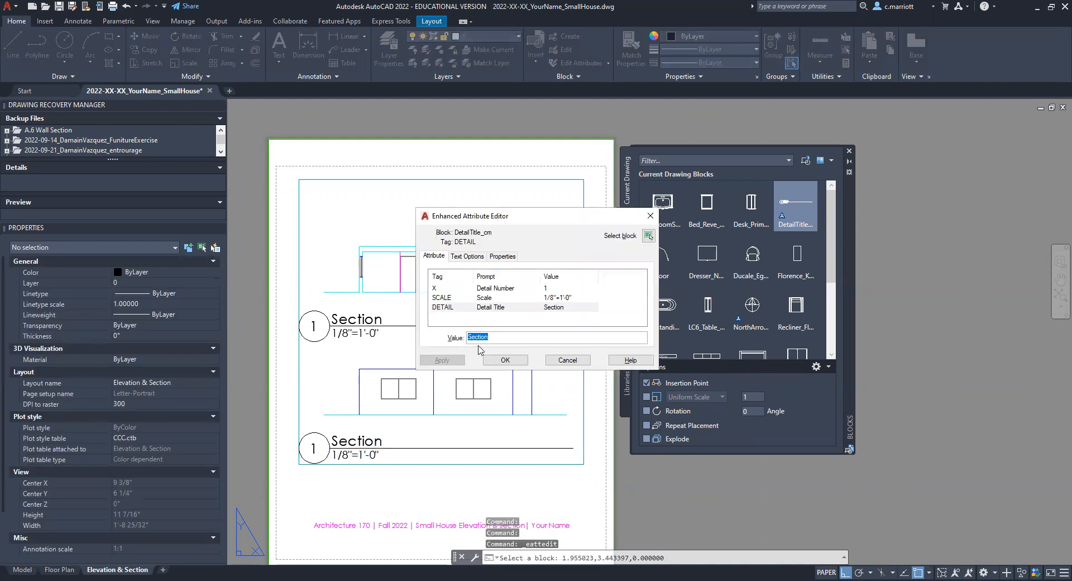
{"action": "left_click", "coordinate": [547, 288]}
{"action": "type", "text": "2"}
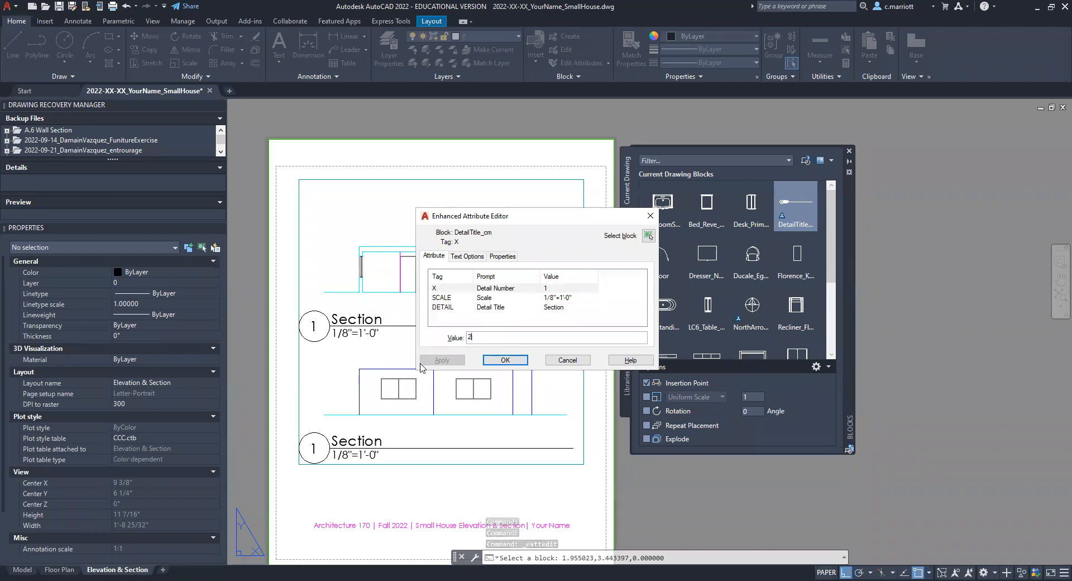
{"action": "left_click", "coordinate": [548, 299]}
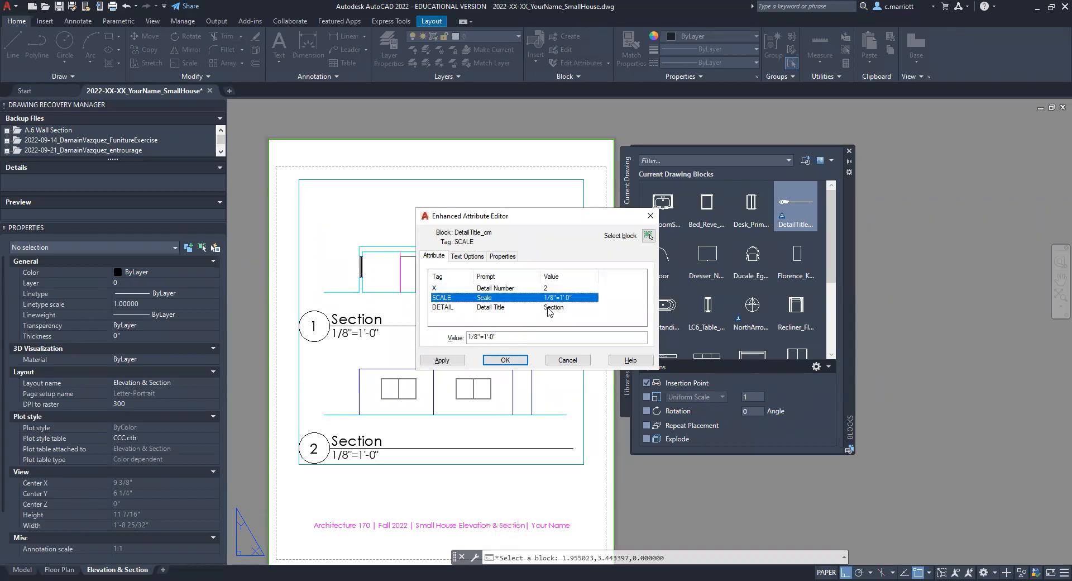
{"action": "left_click", "coordinate": [548, 309]}
{"action": "double_click", "coordinate": [492, 338]}
{"action": "type", "text": "Elevation"}
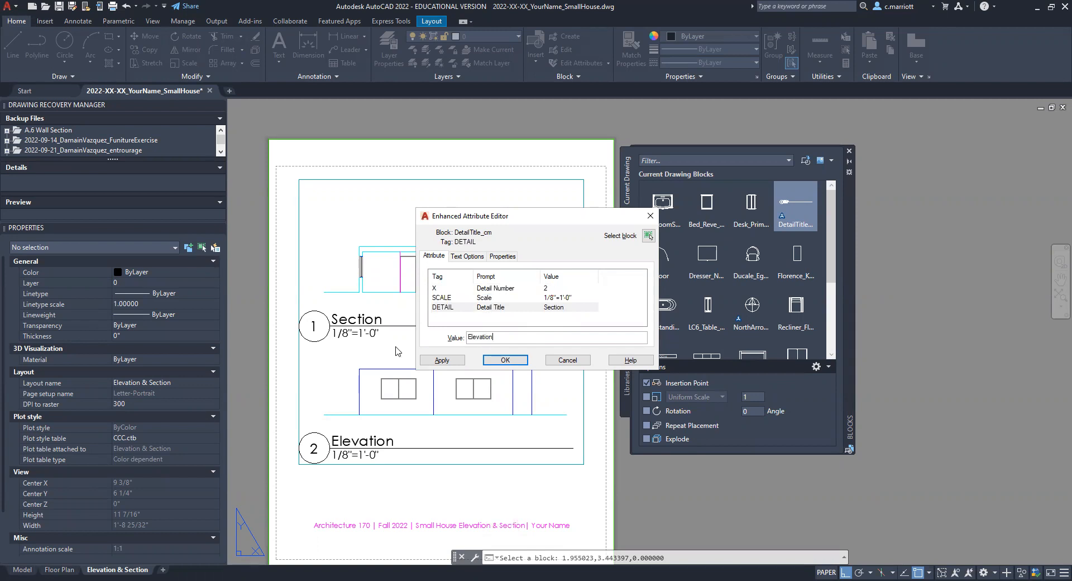
{"action": "left_click", "coordinate": [441, 361]}
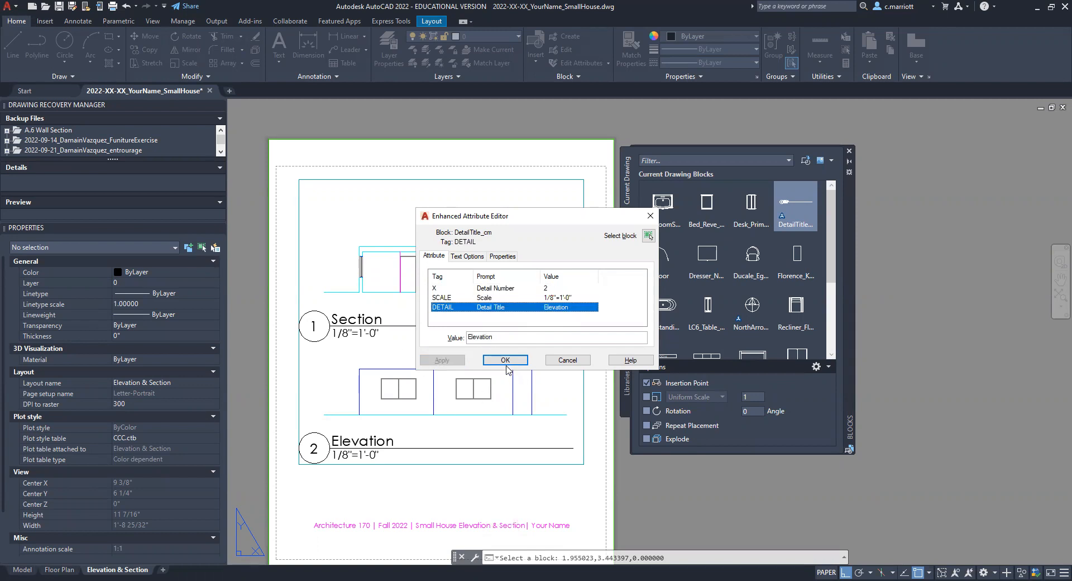
{"action": "left_click", "coordinate": [498, 362]}
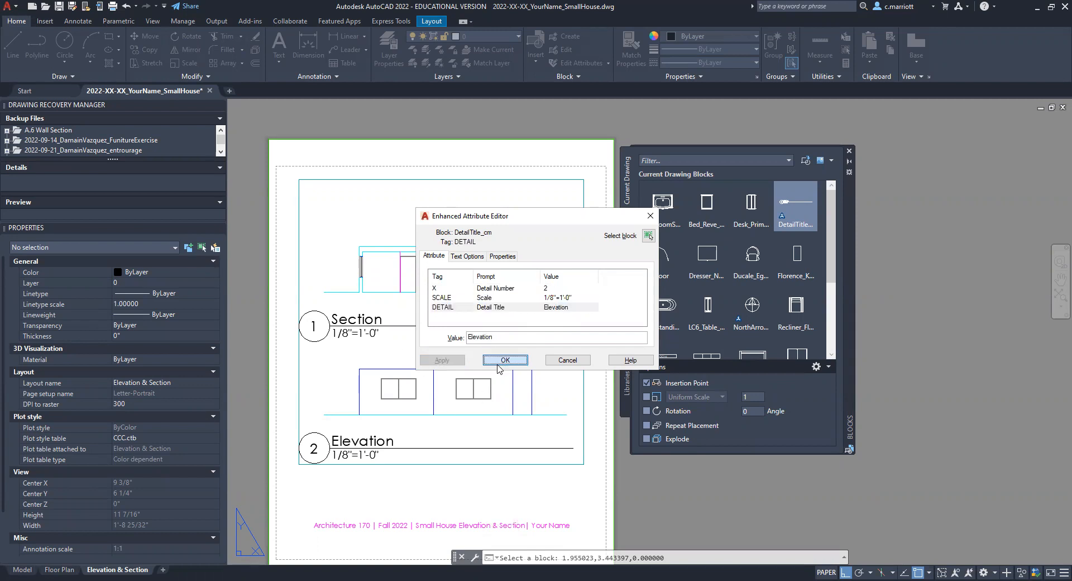
Step: Close the Blocks palette
{"action": "key", "text": "Escape"}
{"action": "key", "text": "Escape"}
{"action": "key", "text": "Escape"}
{"action": "left_click", "coordinate": [855, 148]}
{"action": "scroll", "coordinate": [726, 285], "scroll_direction": "down", "scroll_amount": 3}
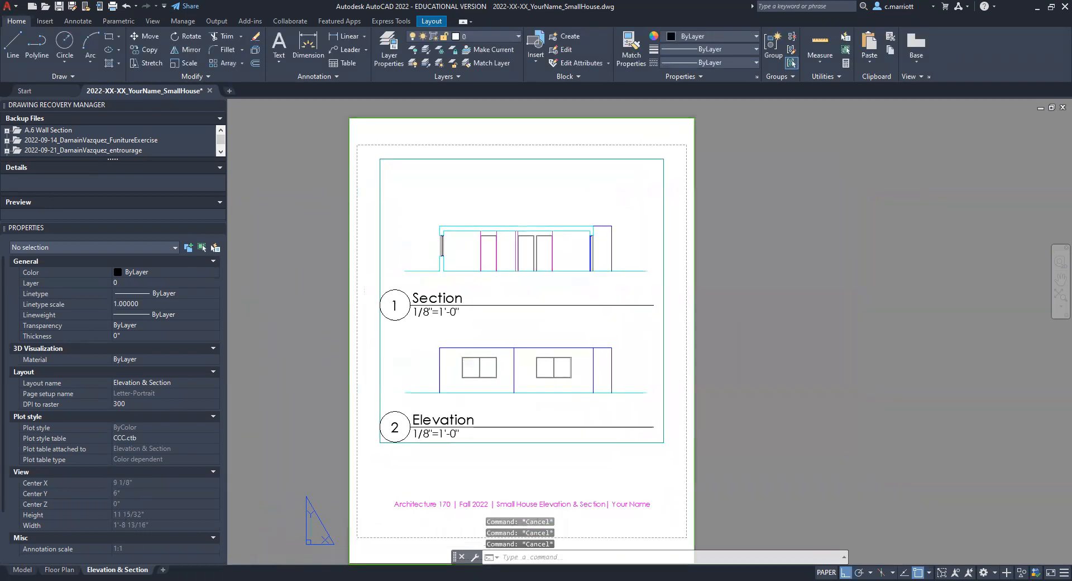